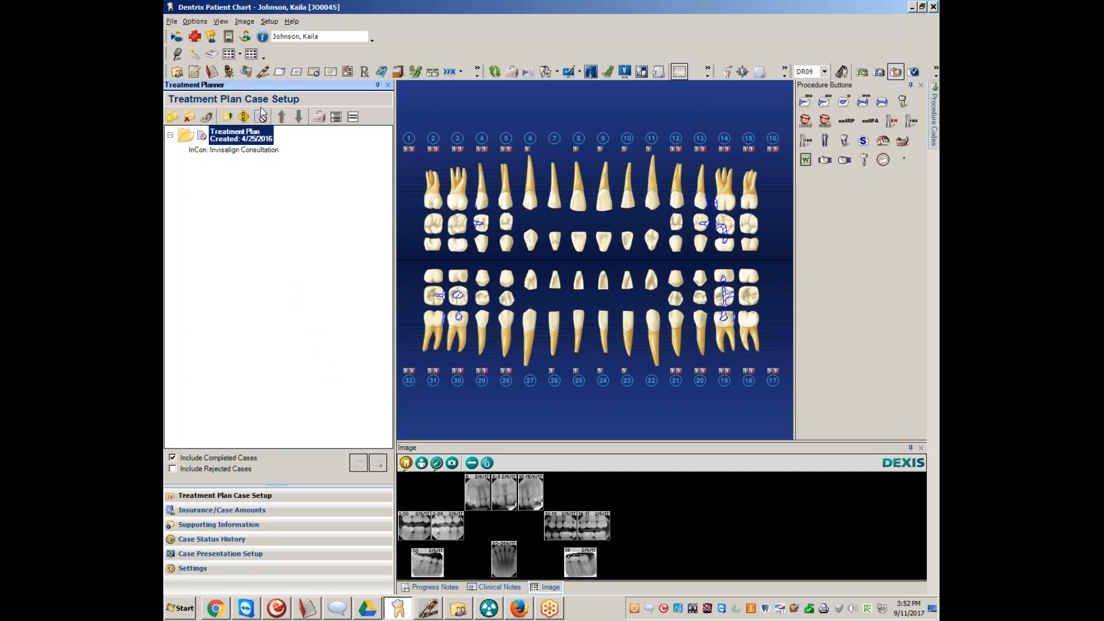
pyautogui.click(264, 73)
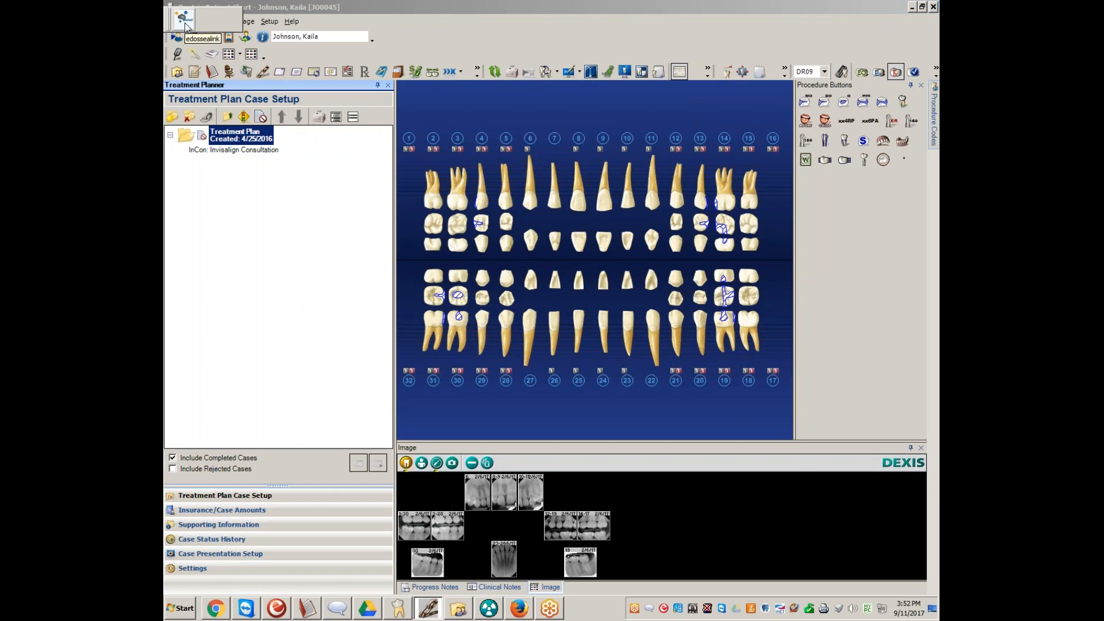
pyautogui.click(313, 228)
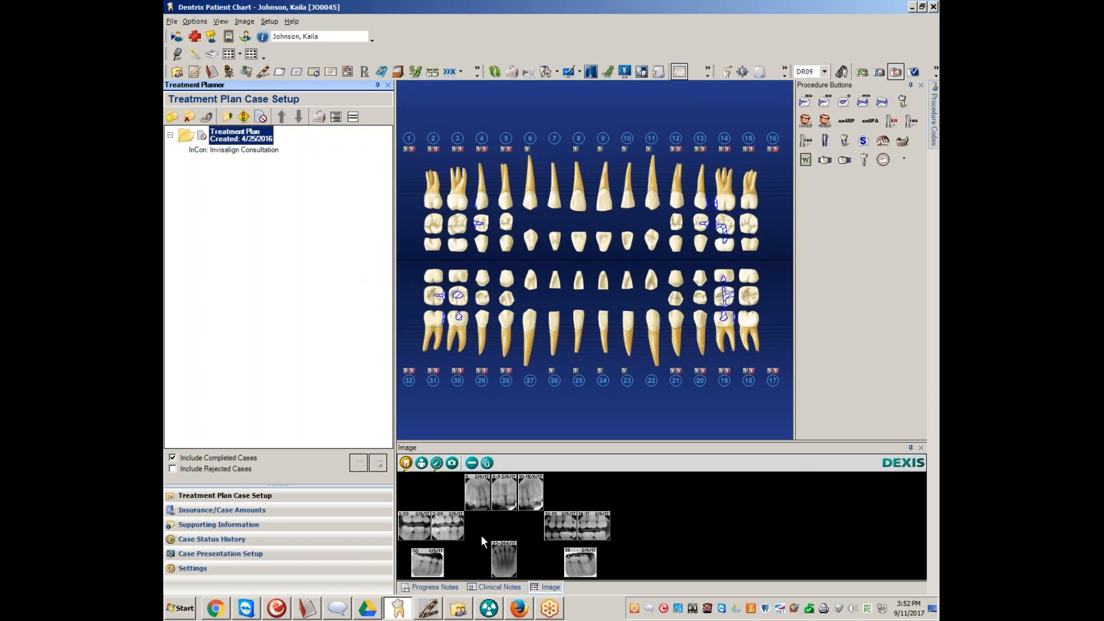
# Switch to DEXIS and export the patient's images since 2/6/2017 to the Desktop in JPEG format
pyautogui.click(490, 612)
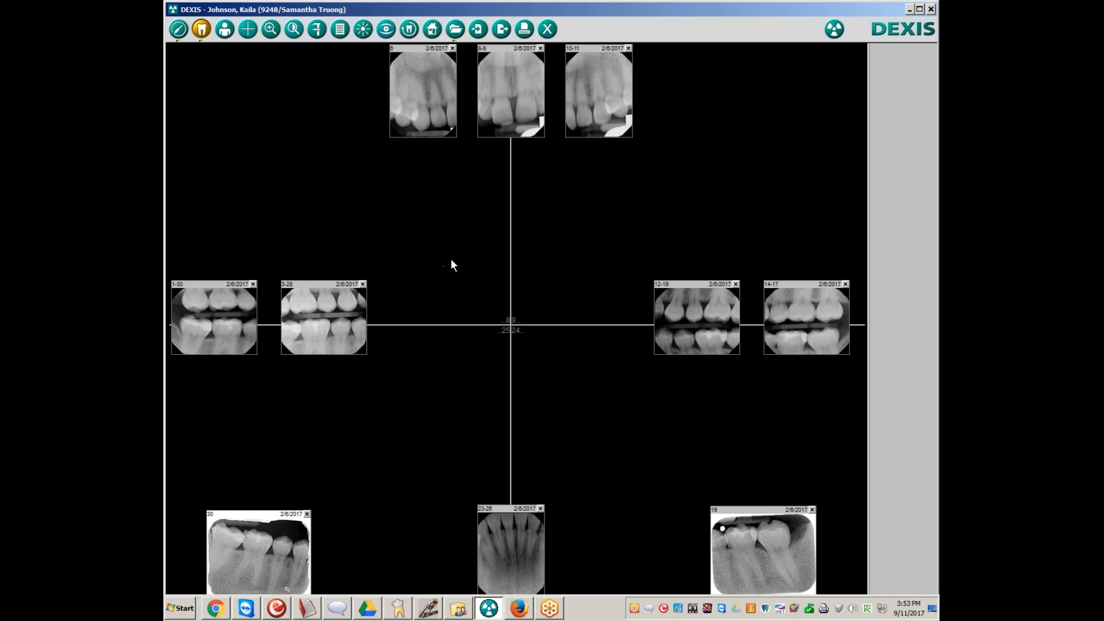
pyautogui.click(503, 31)
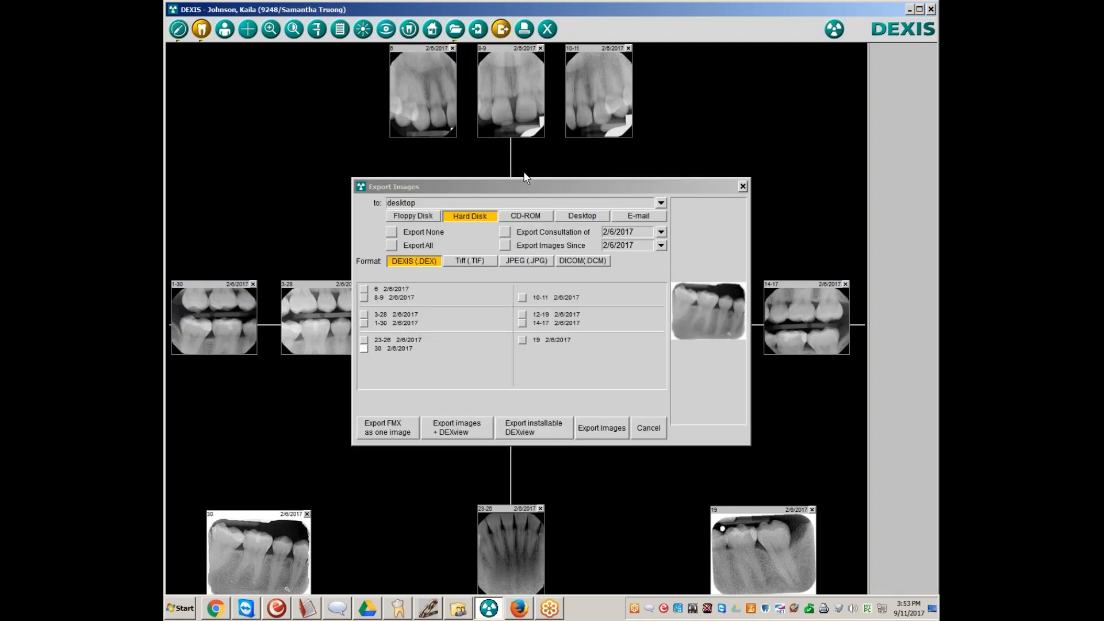
pyautogui.click(583, 218)
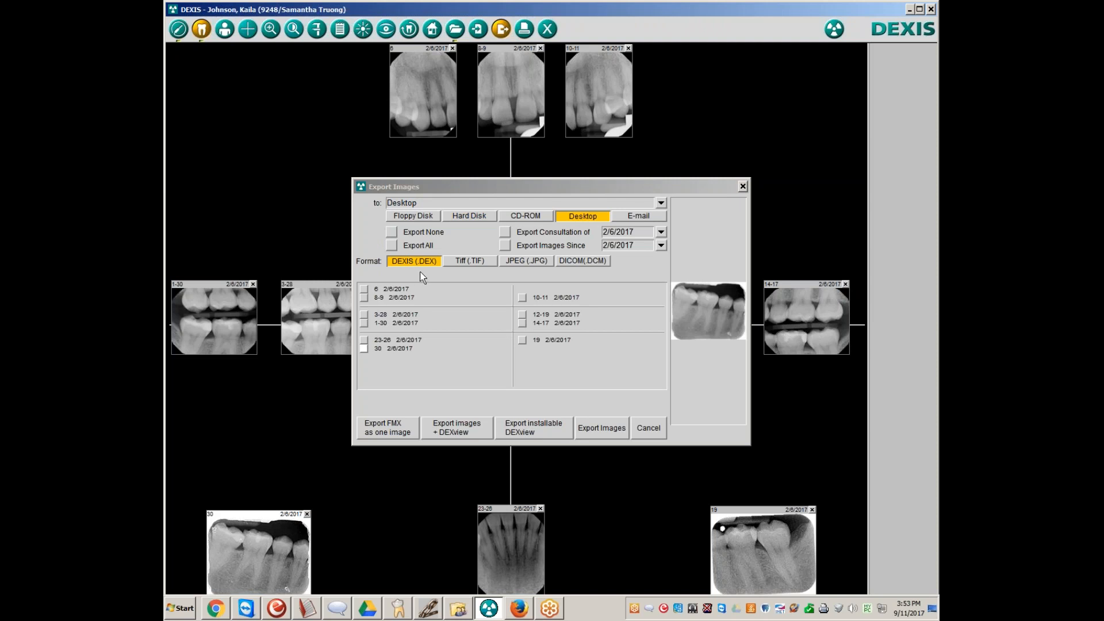
pyautogui.click(523, 262)
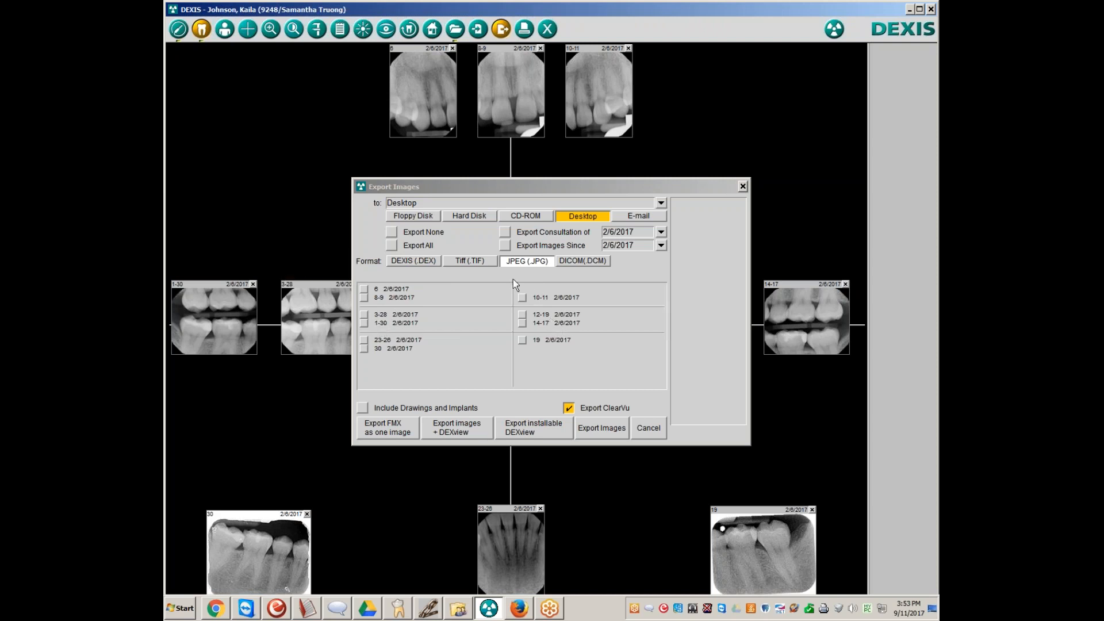
pyautogui.click(511, 246)
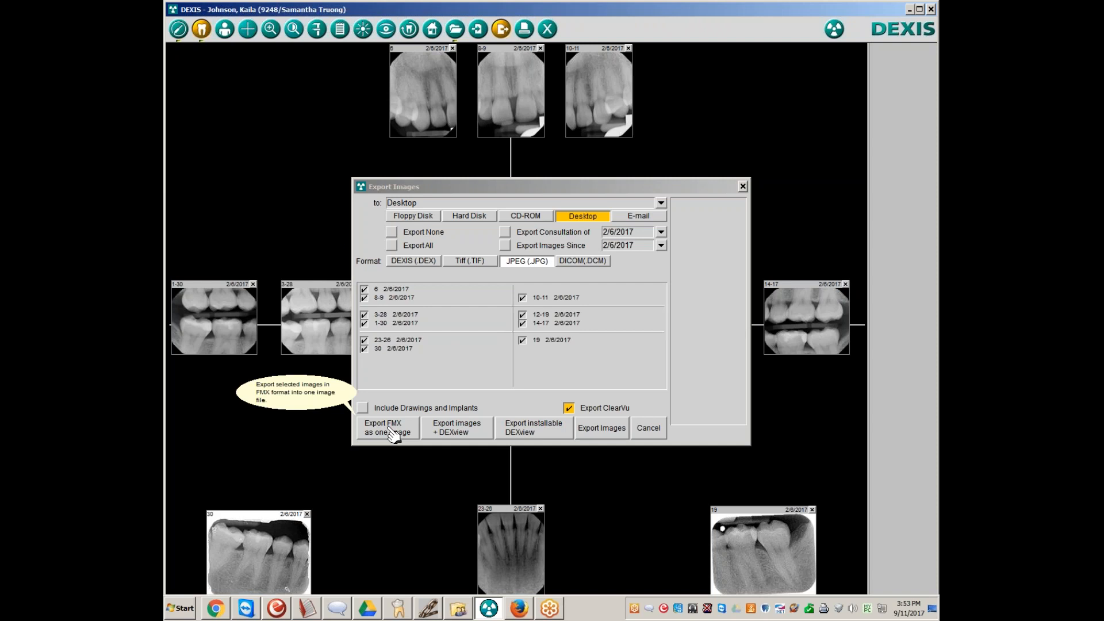
pyautogui.click(595, 436)
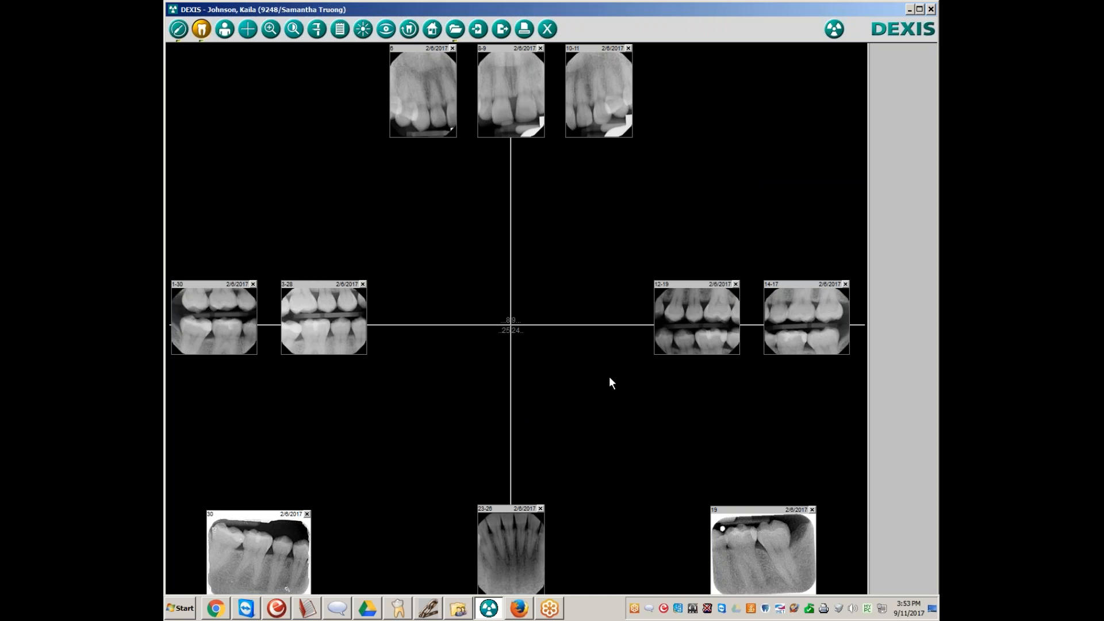
# Return to the Dentrix patient chart and send the patient's information to eDossea through the DentriXlink launcher
pyautogui.click(932, 609)
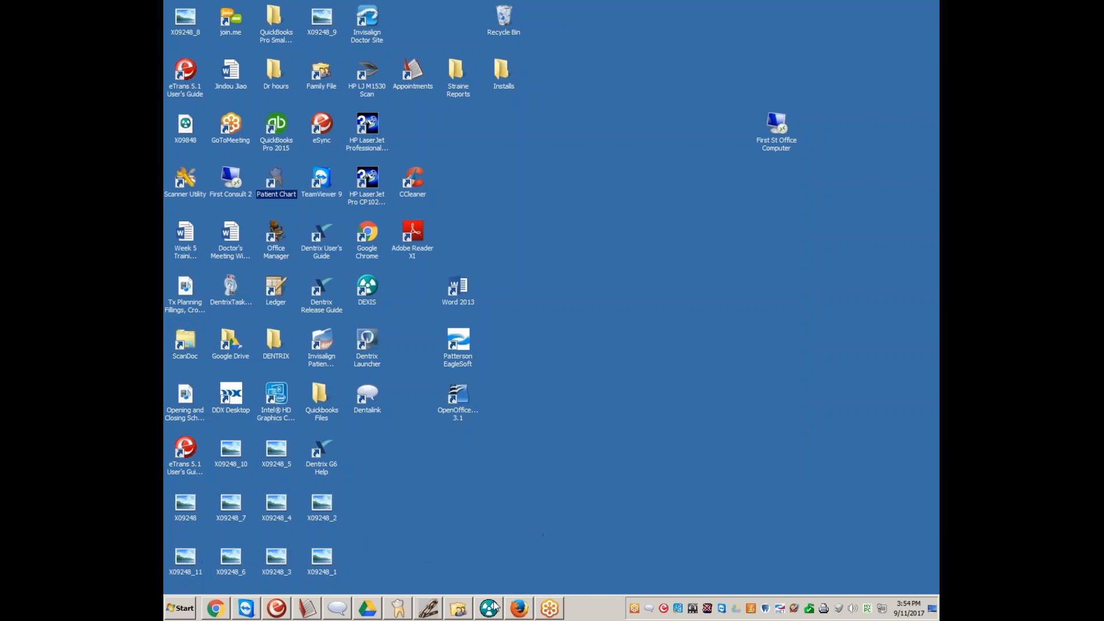
pyautogui.click(399, 610)
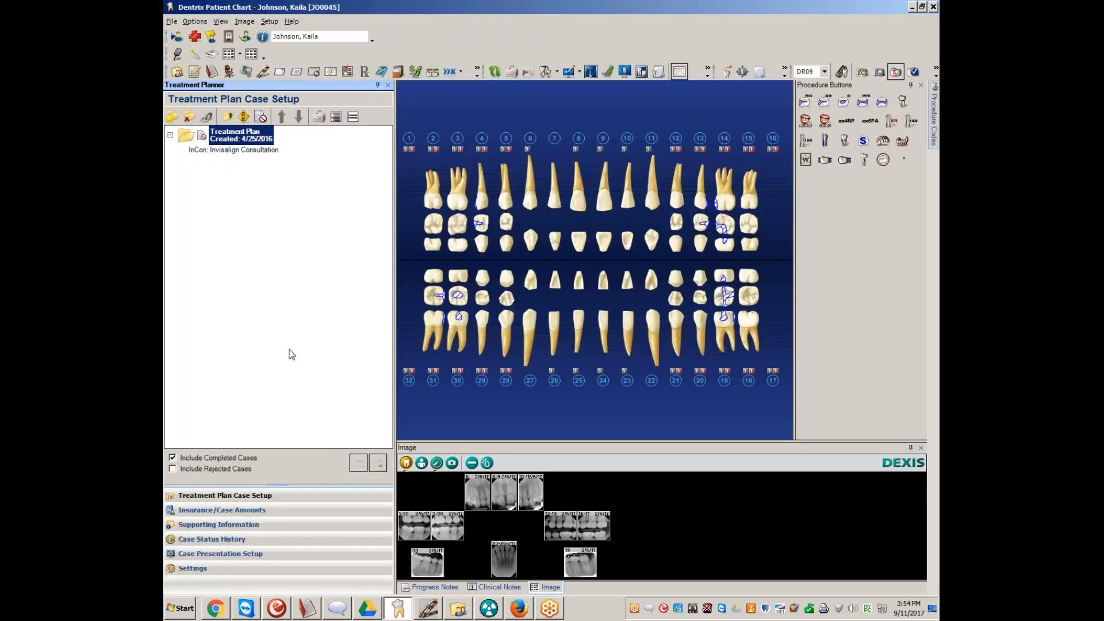
pyautogui.click(264, 72)
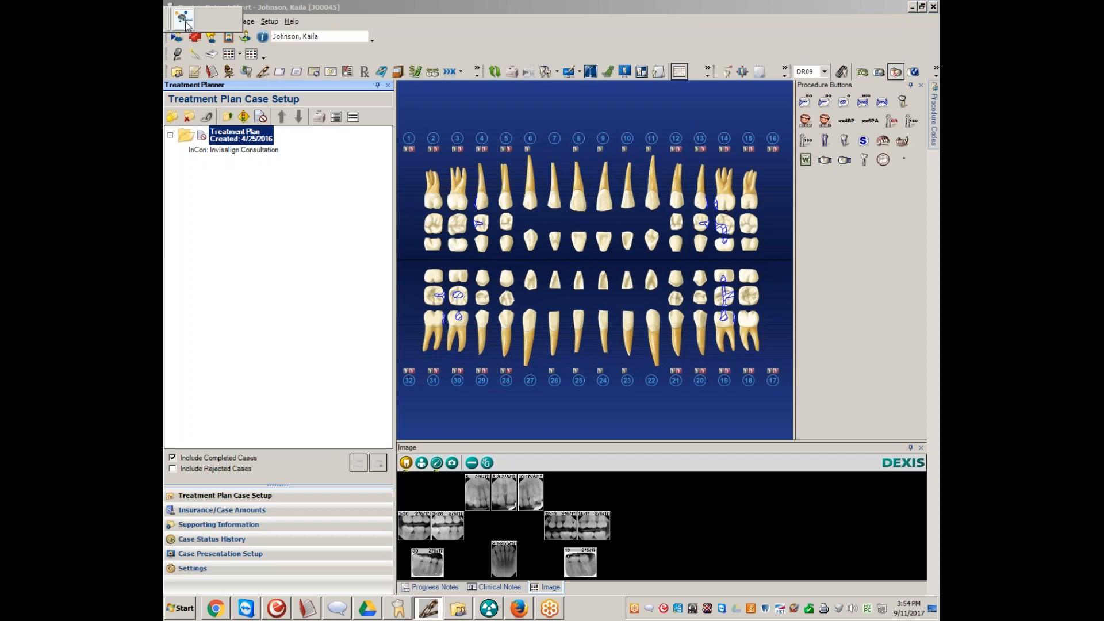
pyautogui.click(185, 23)
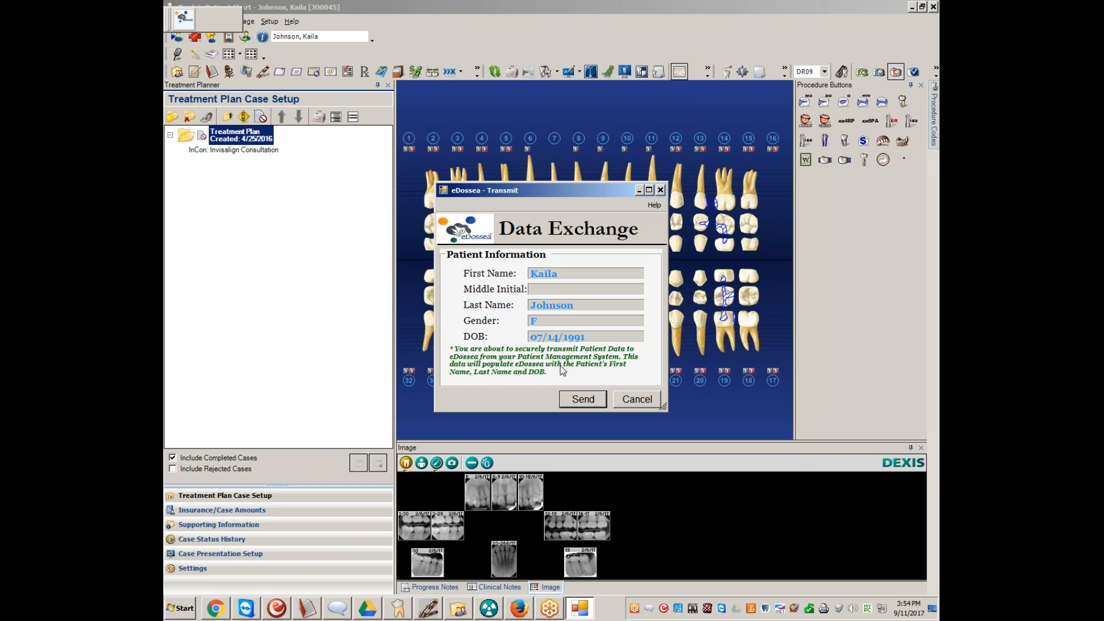
pyautogui.click(584, 400)
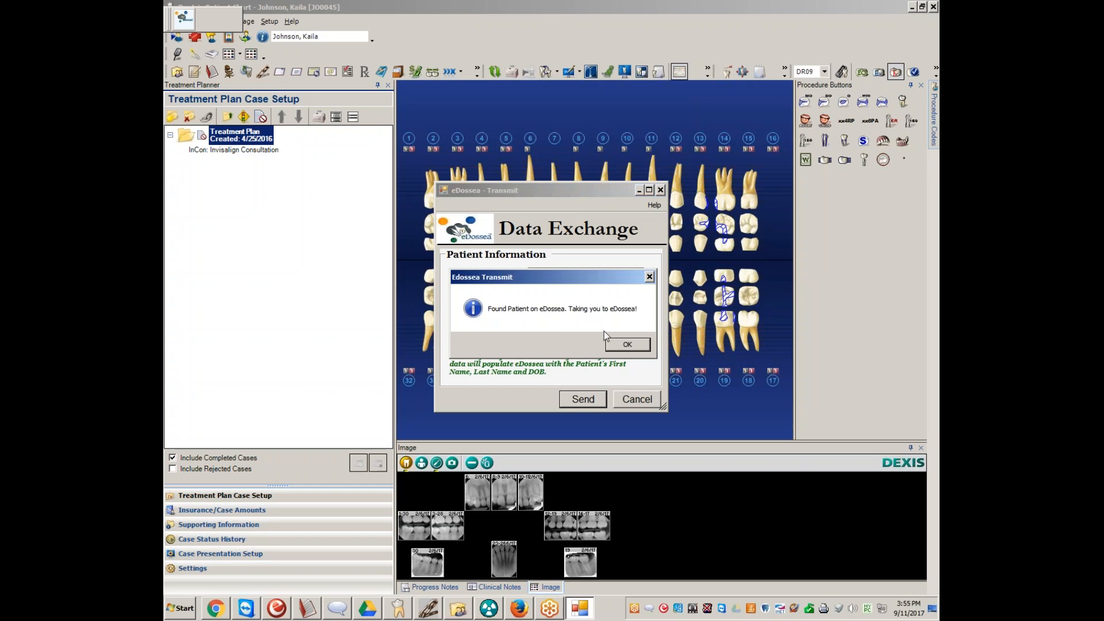
pyautogui.click(626, 343)
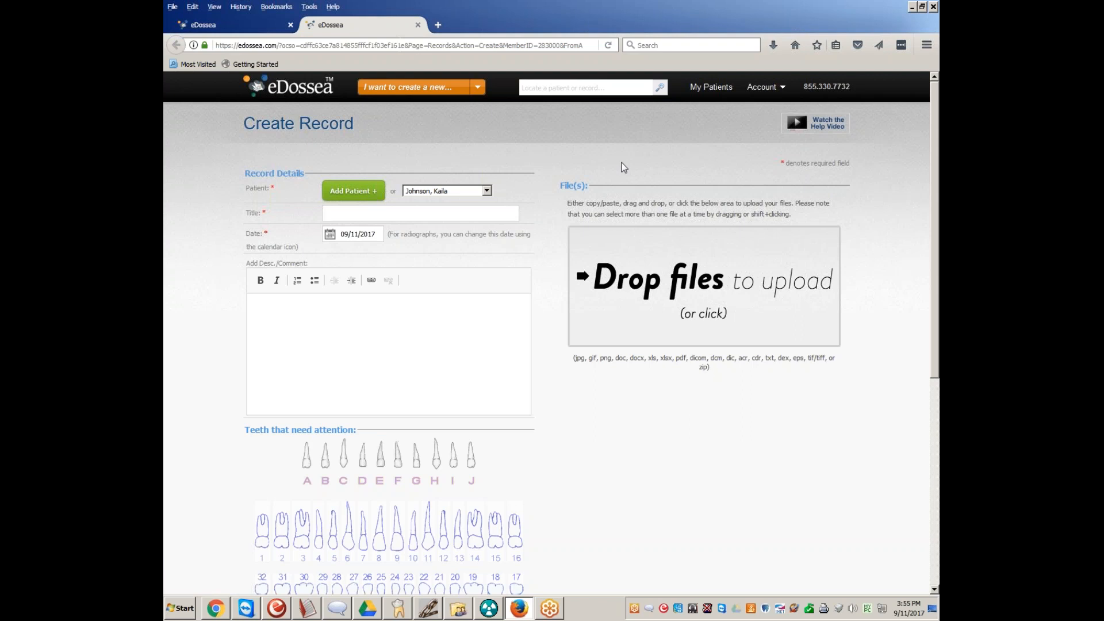
# Title the new eDossea record FMX and set its date to 02/06/2017
pyautogui.write('MX')
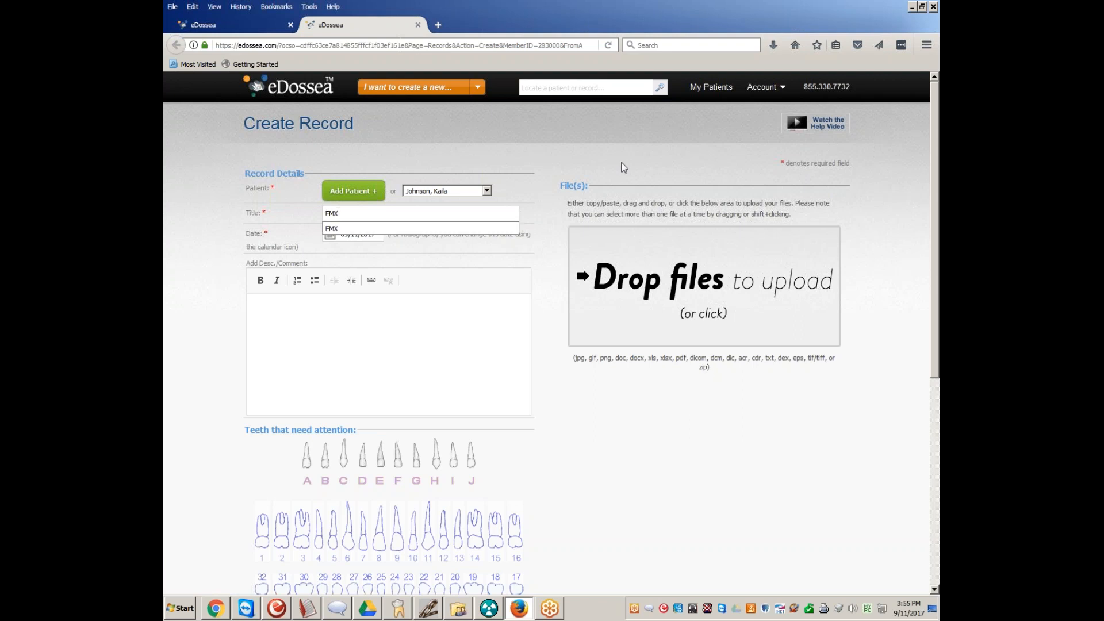
pyautogui.click(501, 228)
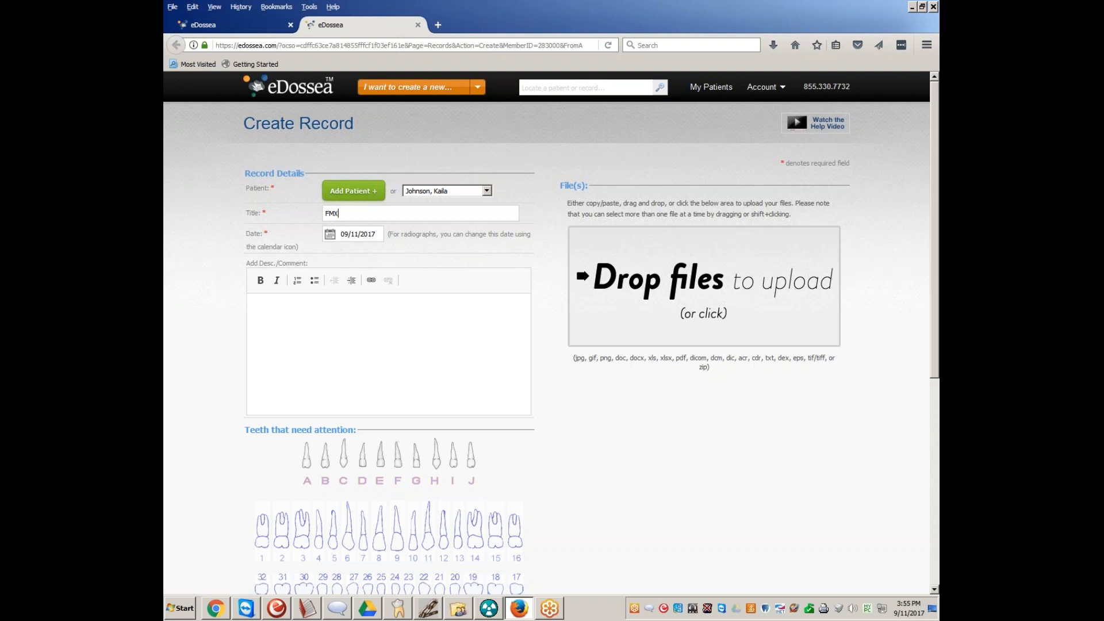
pyautogui.click(330, 238)
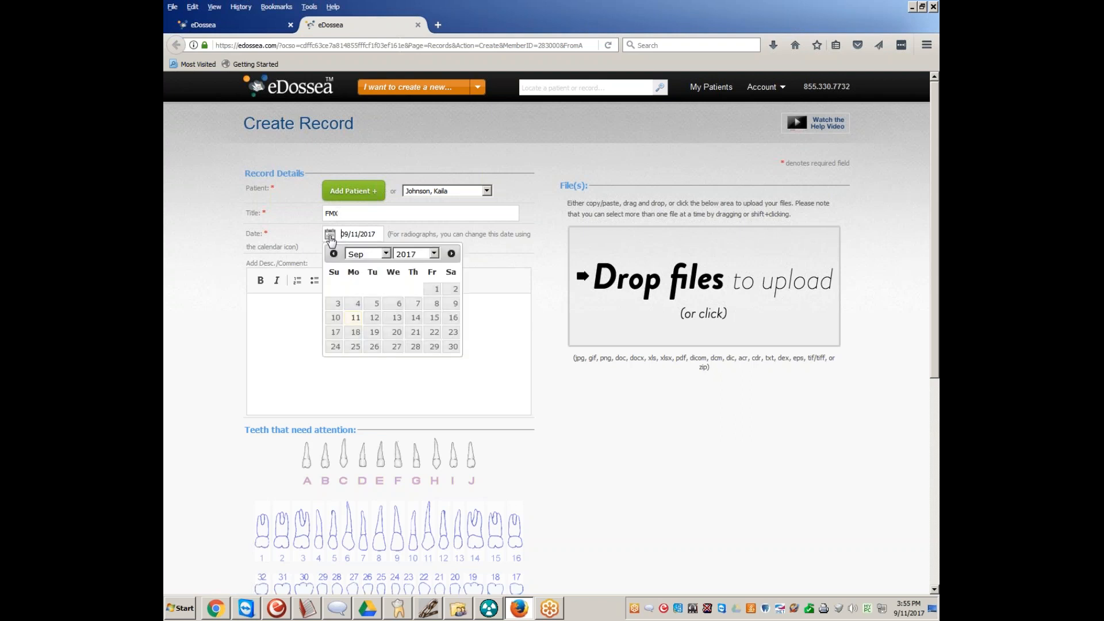
pyautogui.click(354, 255)
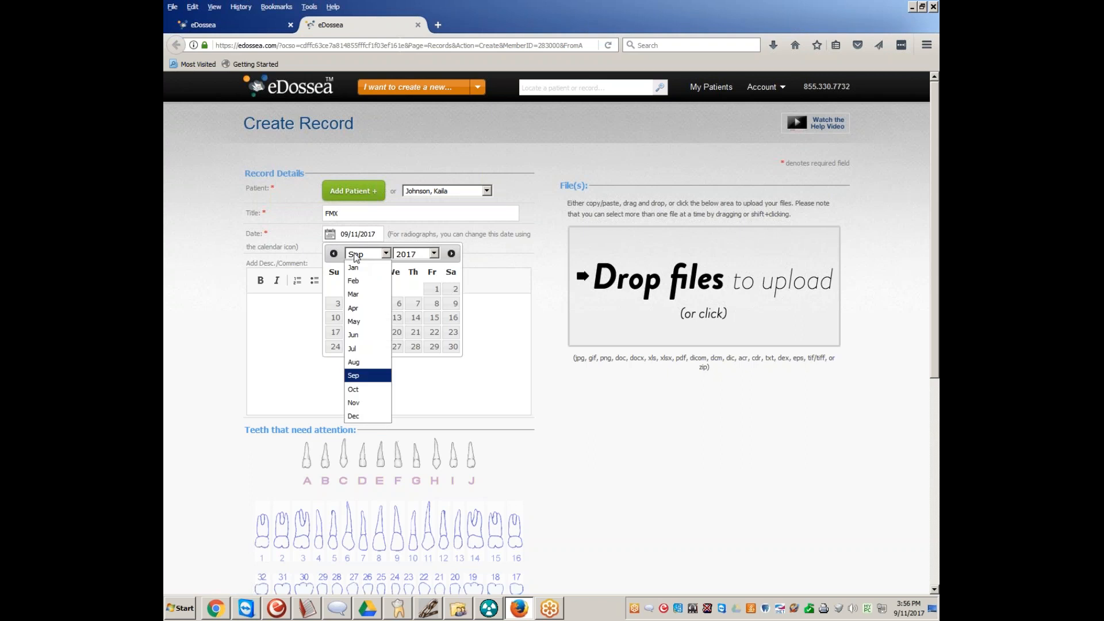
pyautogui.click(490, 608)
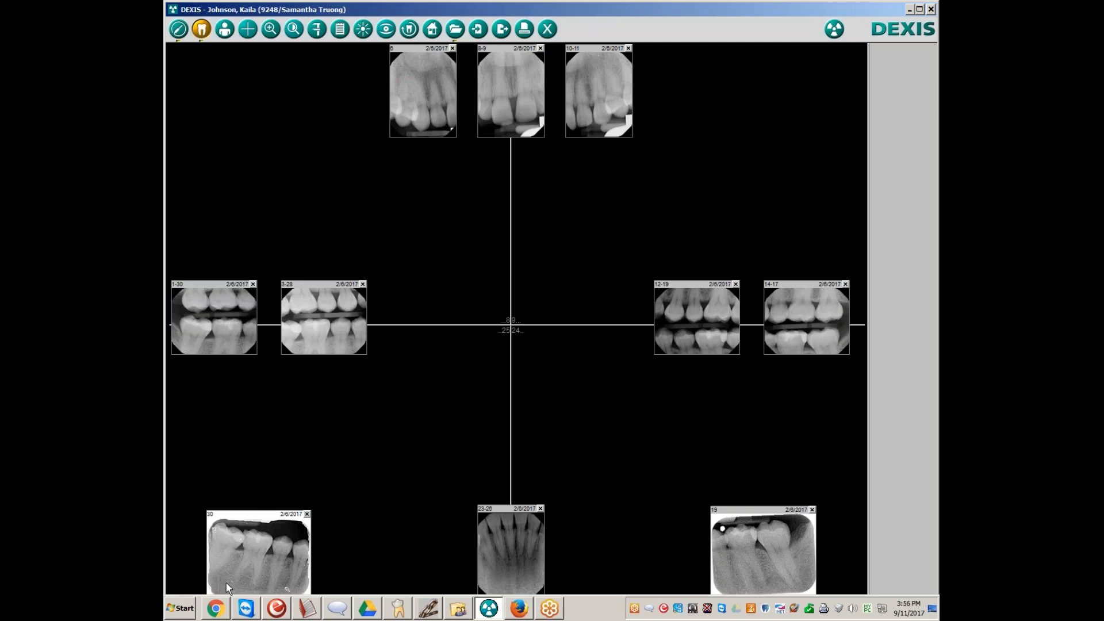
pyautogui.click(216, 608)
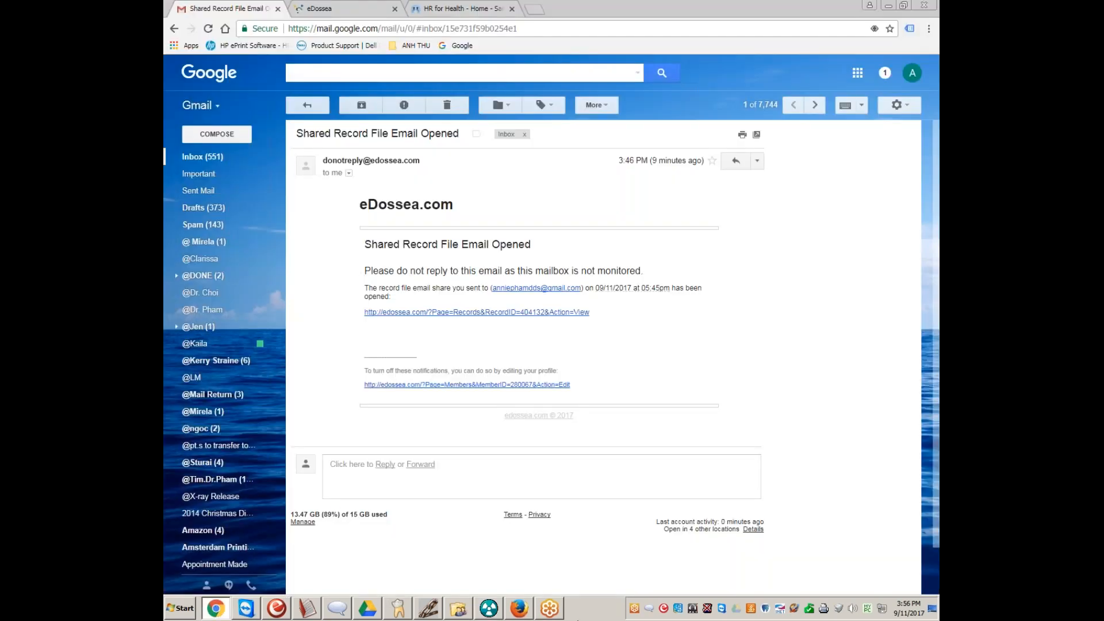
pyautogui.click(519, 607)
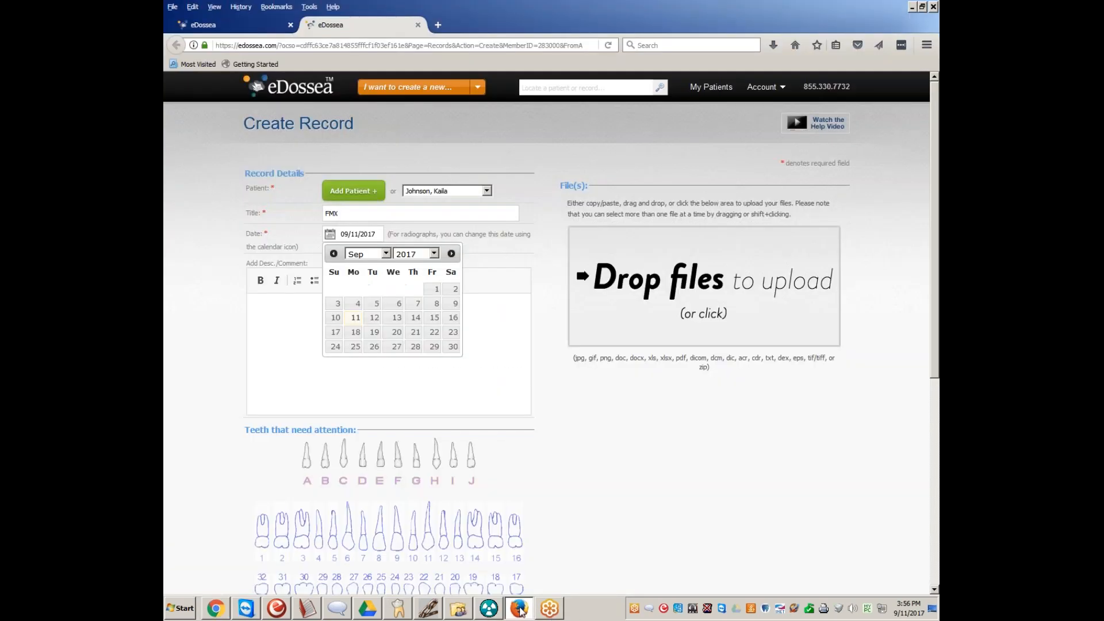
pyautogui.click(366, 254)
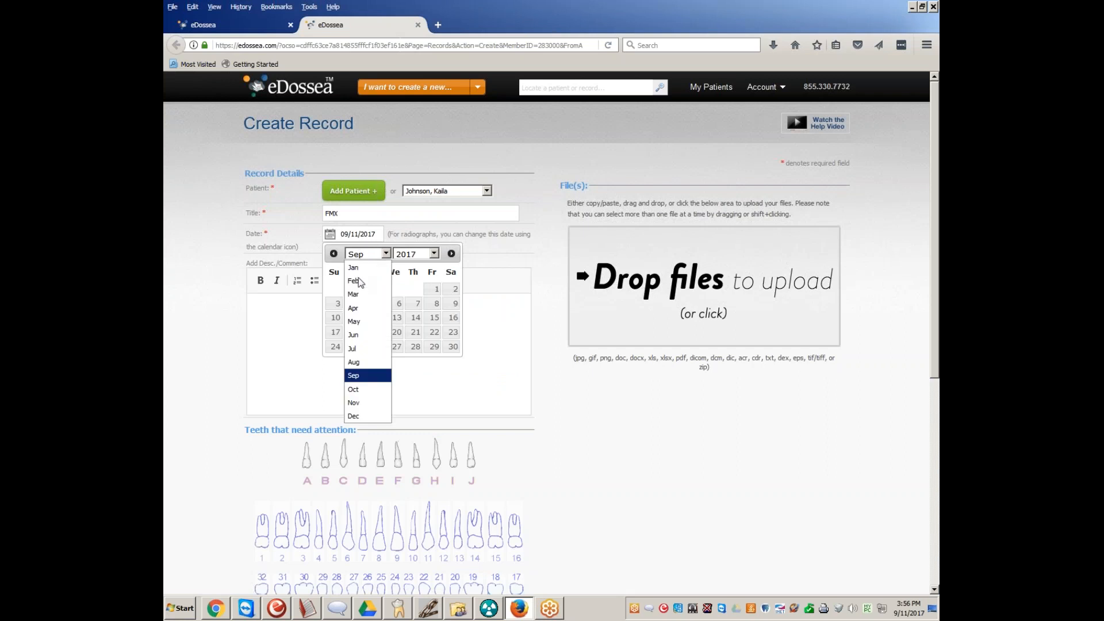
pyautogui.click(357, 280)
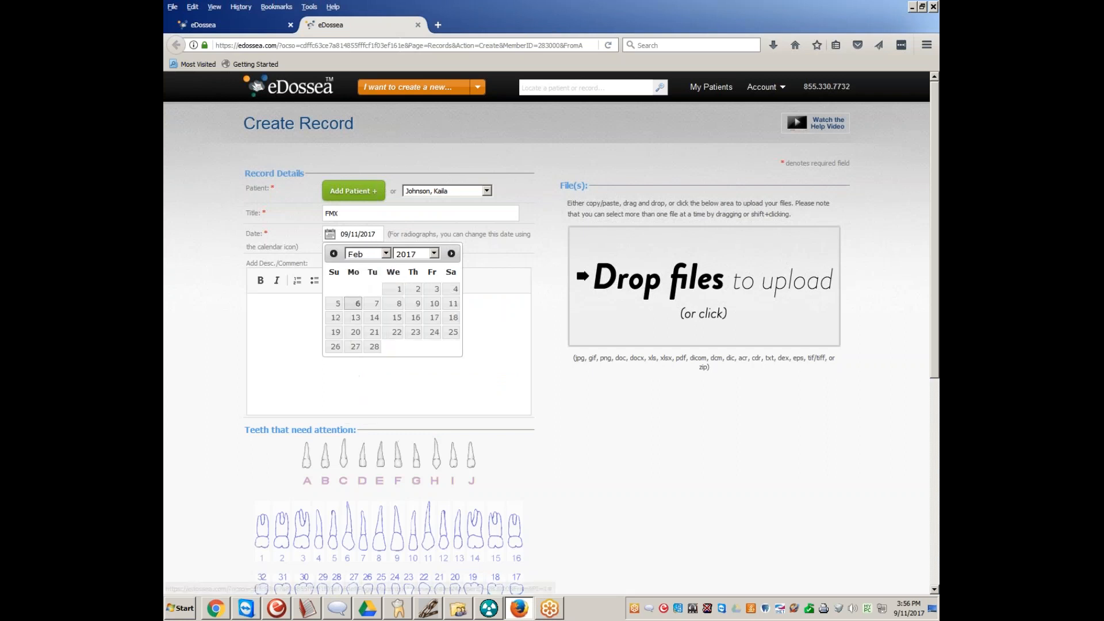
pyautogui.click(358, 303)
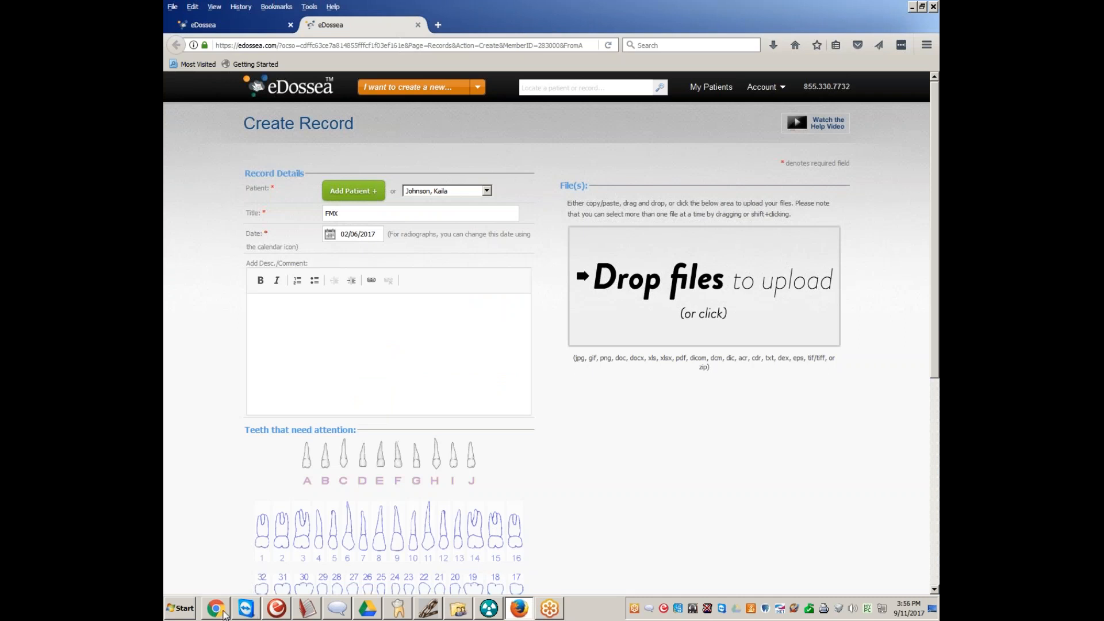
# Enter the record description "Pt. needs ortho, wants to discuss invisalign."
pyautogui.moveTo(219, 615)
pyautogui.write('Pt. needs ortho, wants to discus')
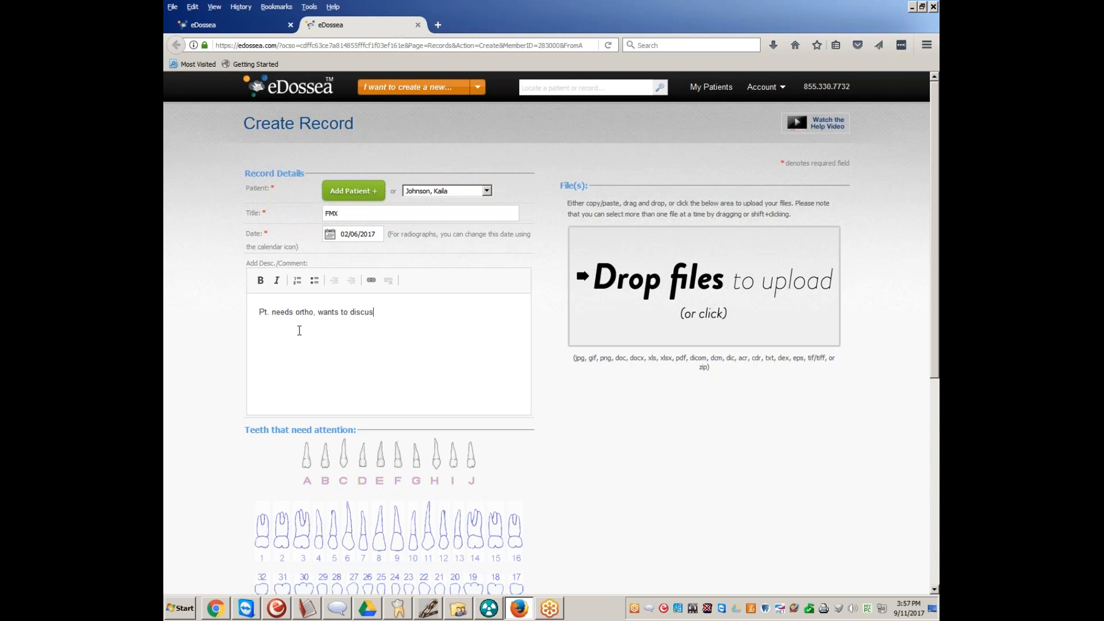
pyautogui.write('s invisalign.')
# Upload all twelve exported JPEG radiographs from the Desktop to the record
pyautogui.scroll(-2, 500, 325)
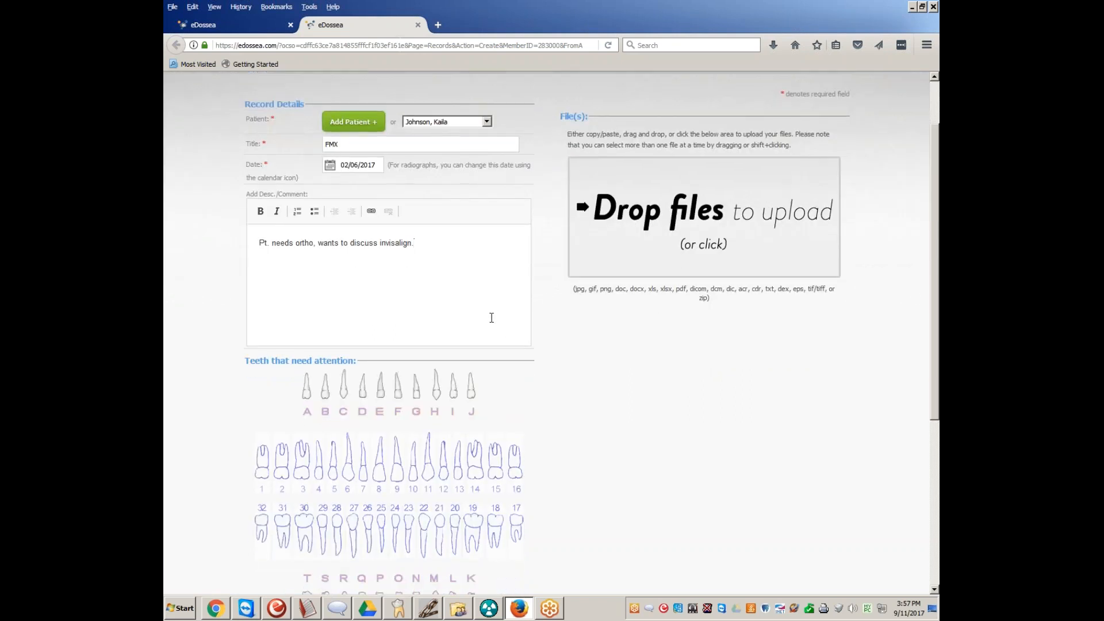
pyautogui.click(647, 234)
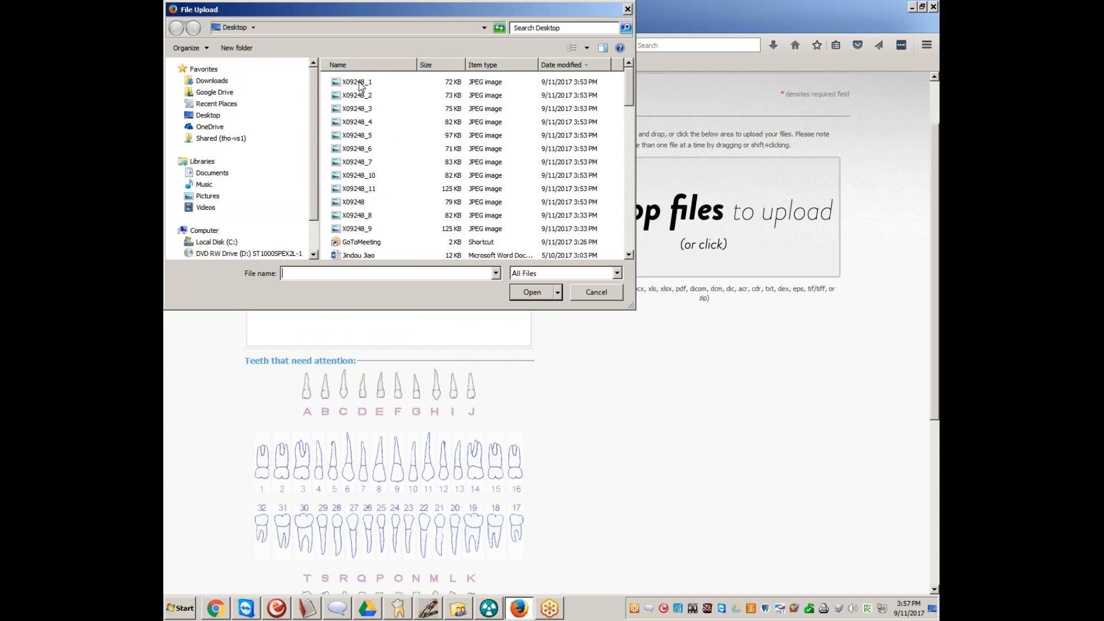
pyautogui.click(362, 202)
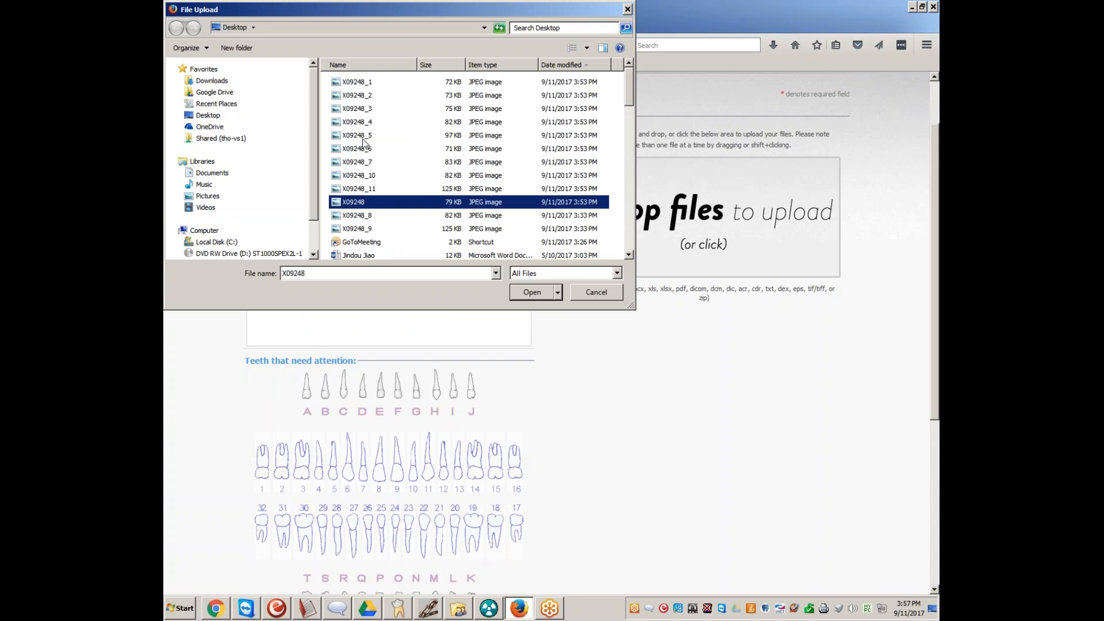
pyautogui.click(364, 83)
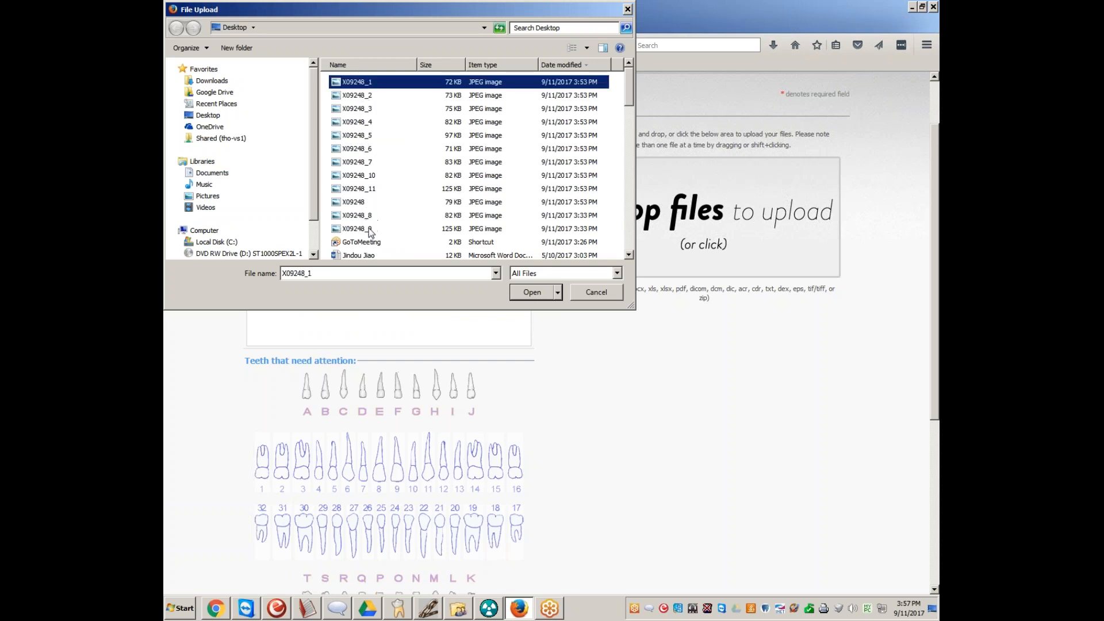
pyautogui.keyDown('shift'); pyautogui.click(371, 230); pyautogui.keyUp('shift')
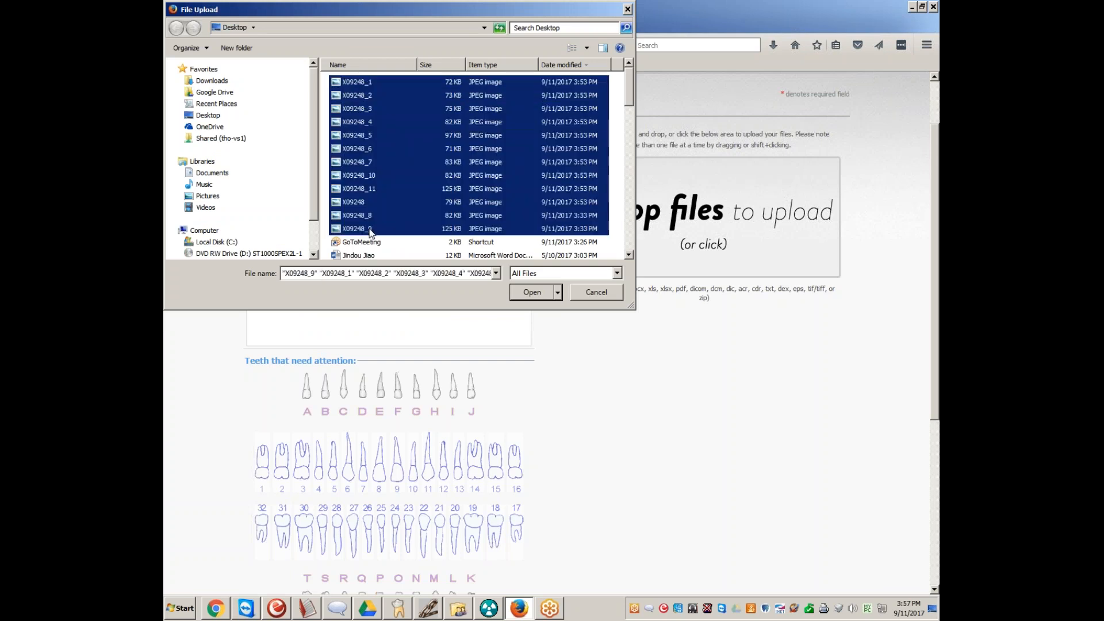
pyautogui.click(533, 293)
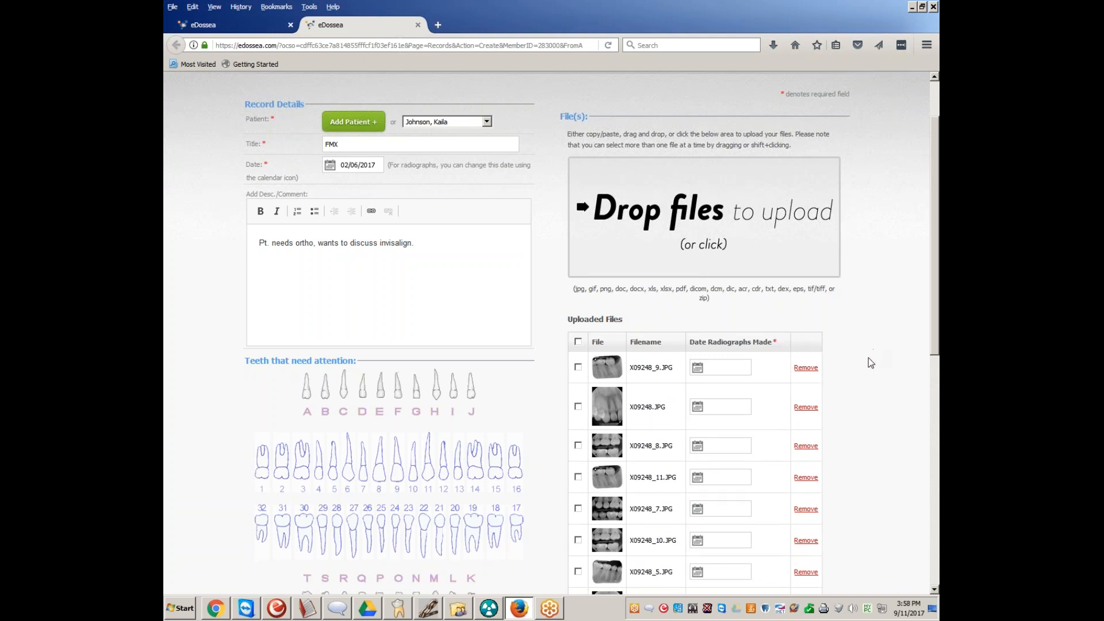
# Set the radiograph date of all twelve uploaded files to 02/06/2017 in one batch
pyautogui.scroll(-2, 868, 358)
pyautogui.scroll(-2, 848, 381)
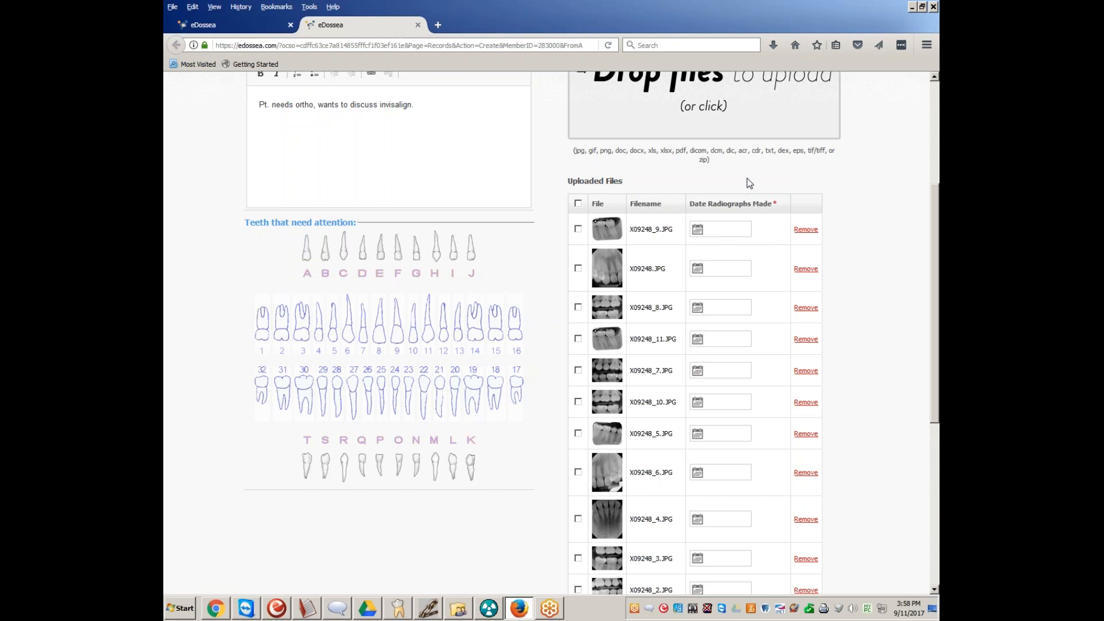
pyautogui.scroll(-3, 606, 339)
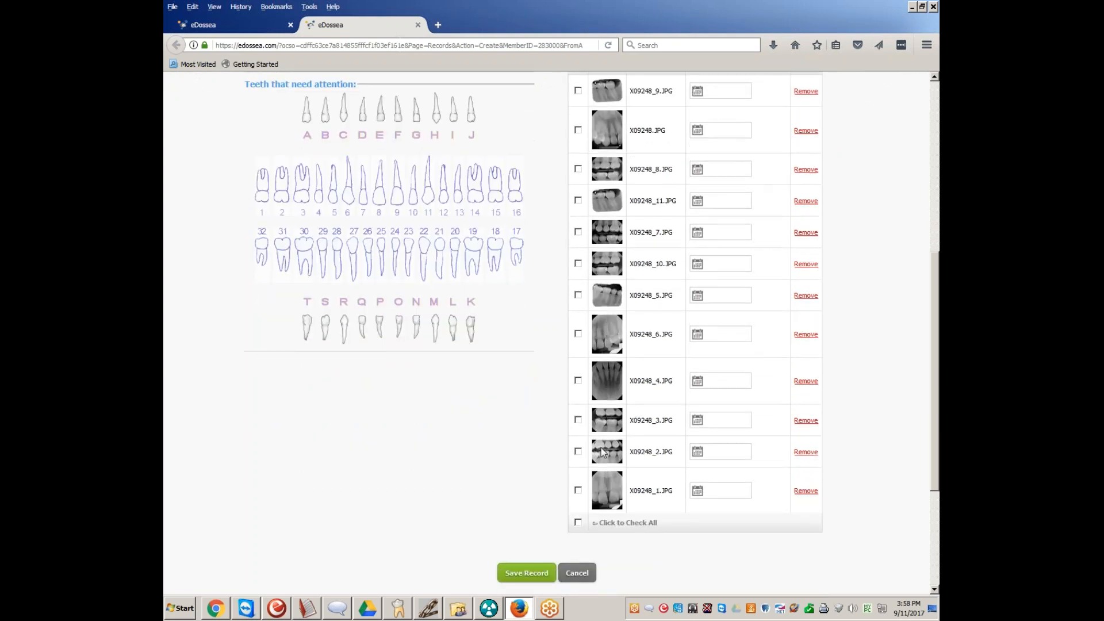
pyautogui.click(578, 522)
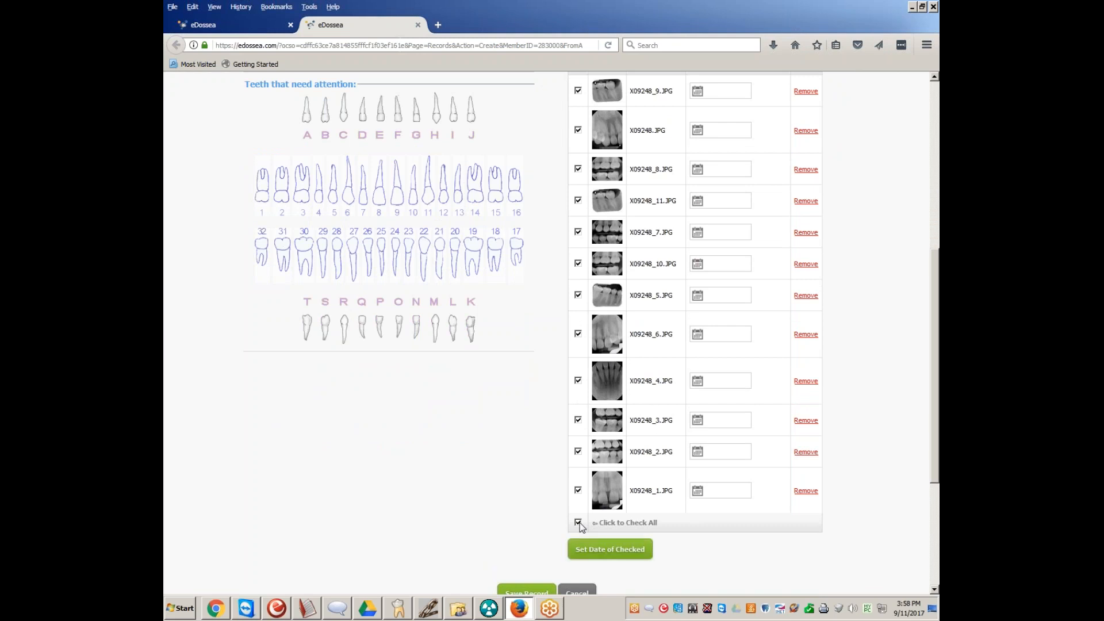
pyautogui.click(603, 557)
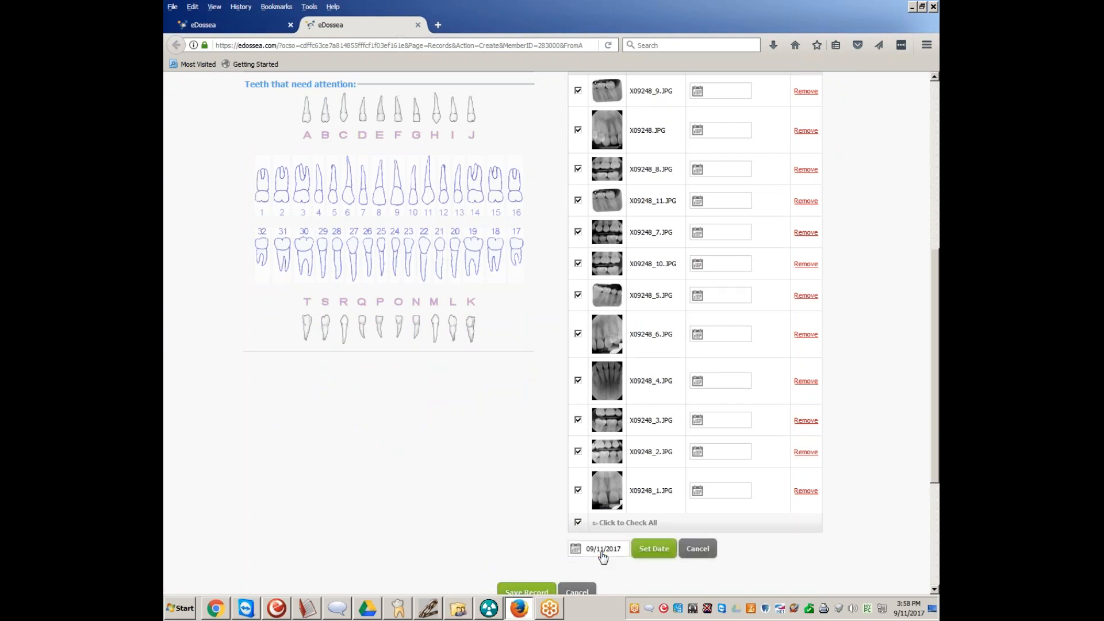
pyautogui.click(577, 552)
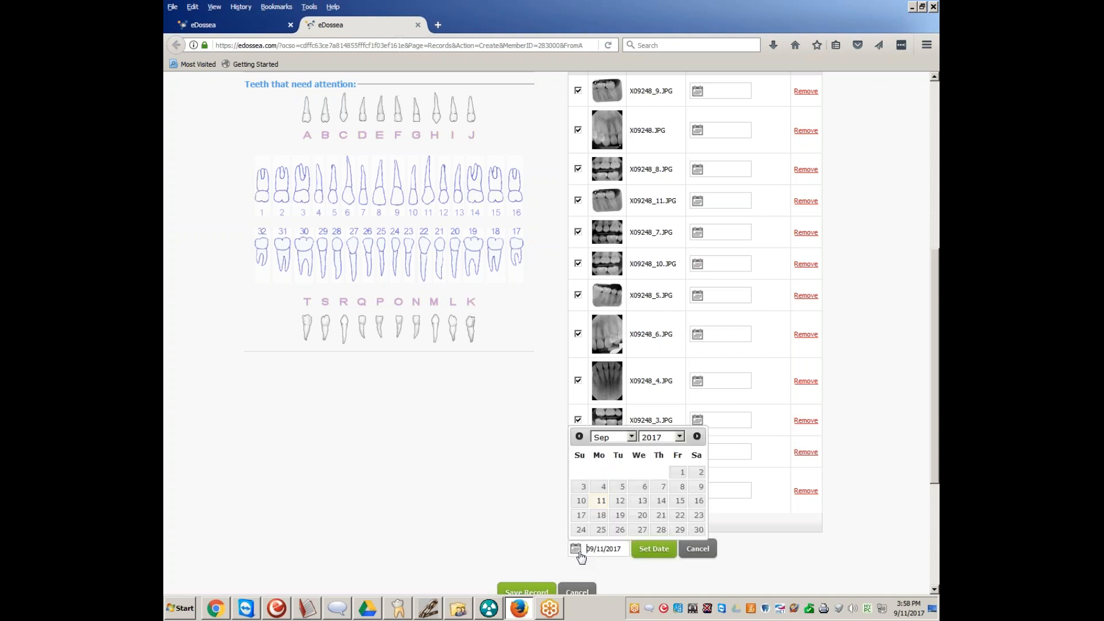
pyautogui.click(627, 439)
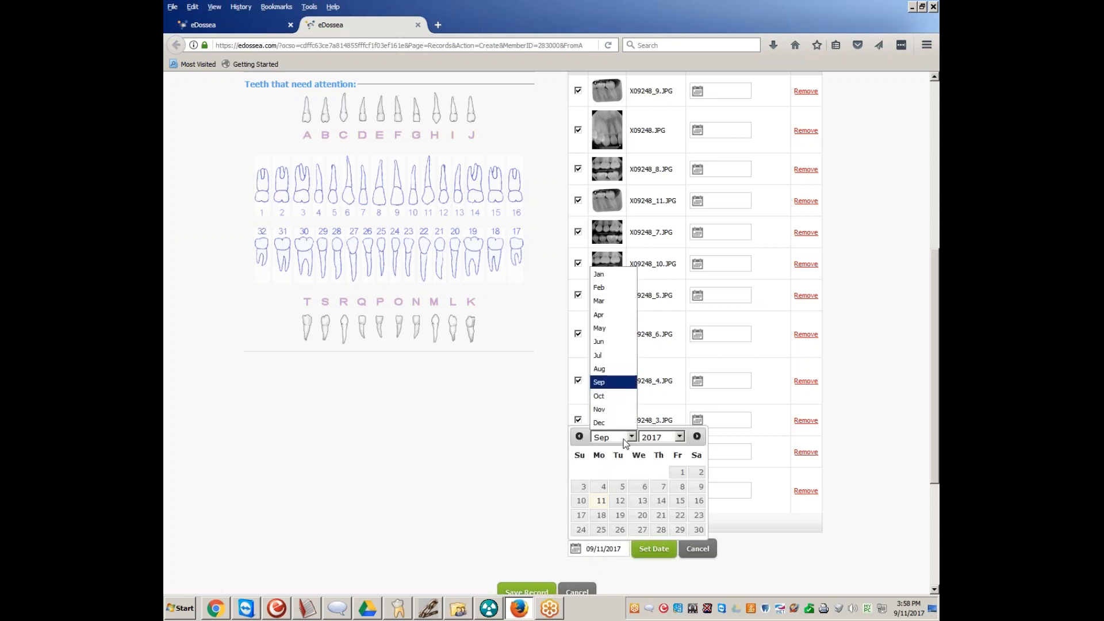
pyautogui.click(618, 285)
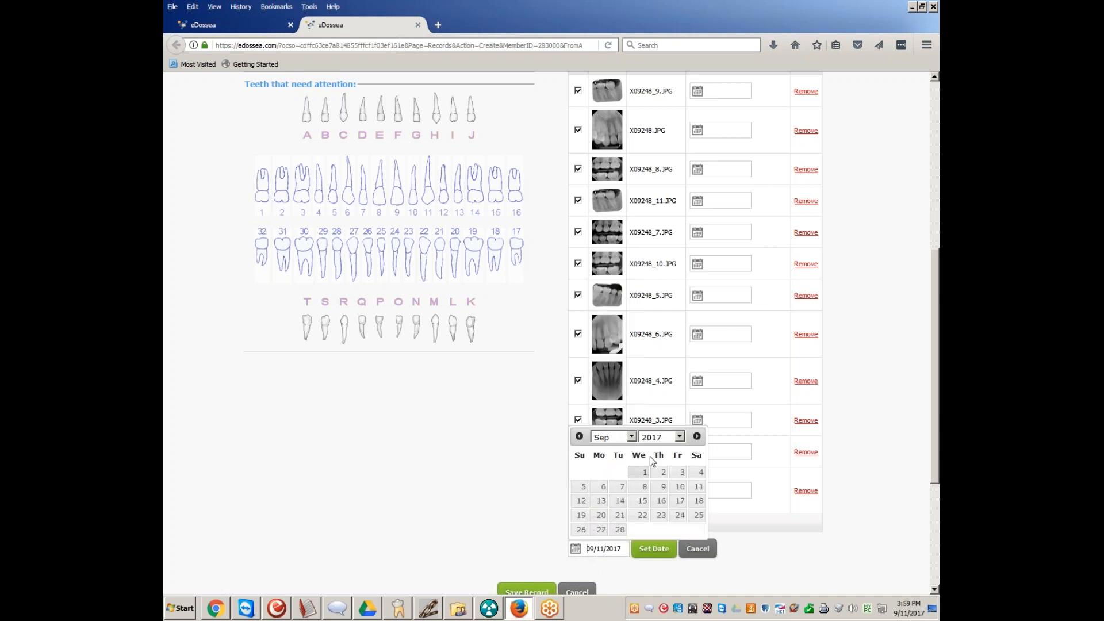
pyautogui.click(599, 487)
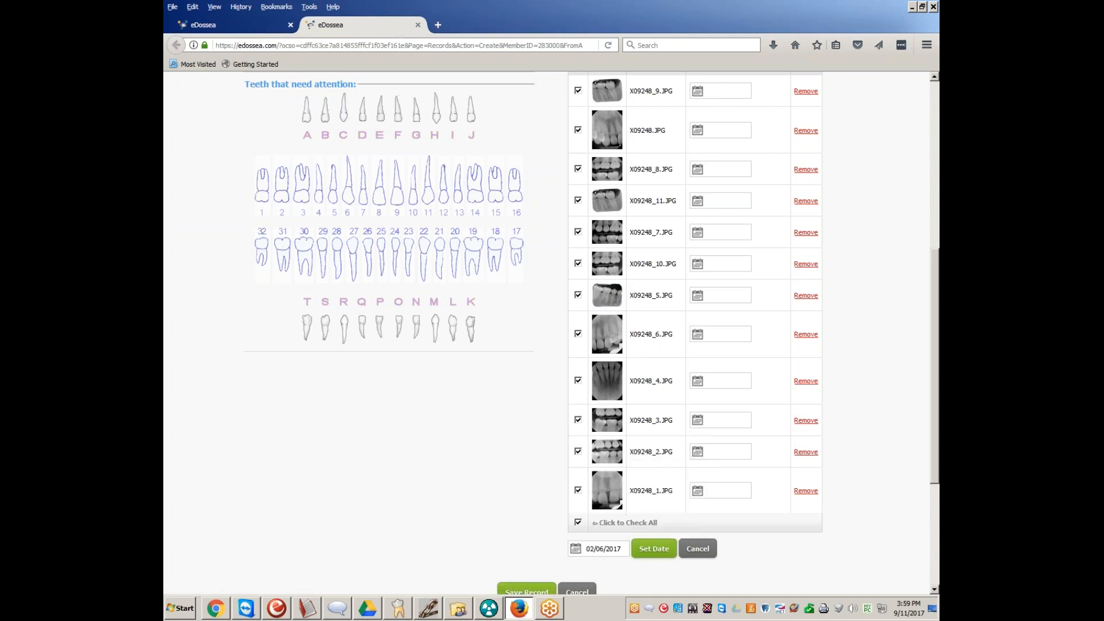
pyautogui.click(650, 551)
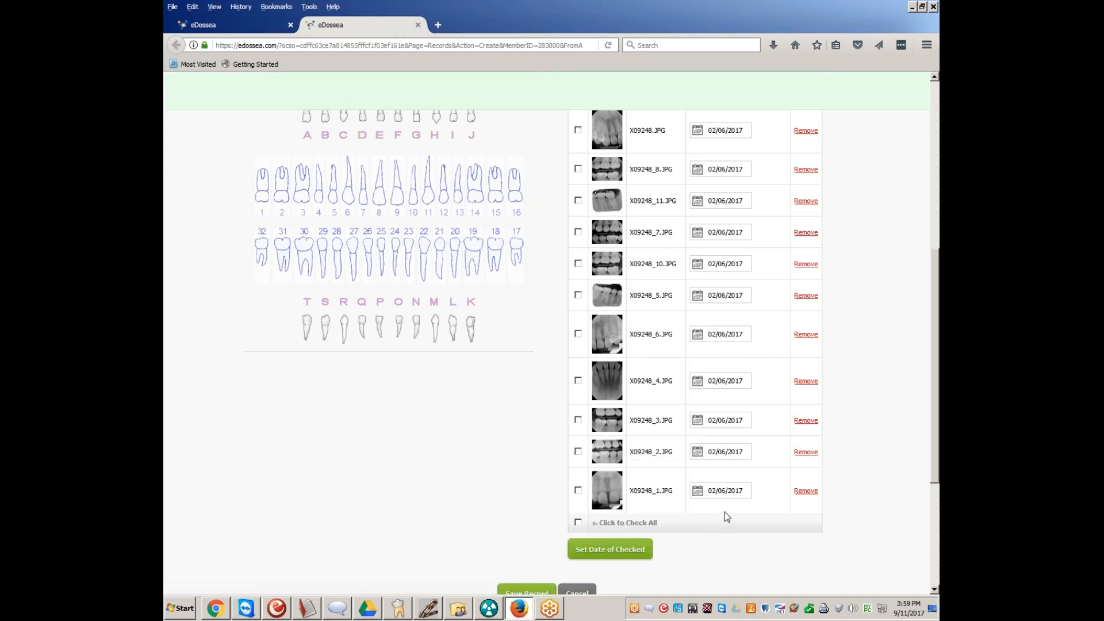
# Examine the individual date picker for the uploaded radiograph X09248_9.JPG
pyautogui.scroll(5, 720, 380)
pyautogui.scroll(-1, 724, 322)
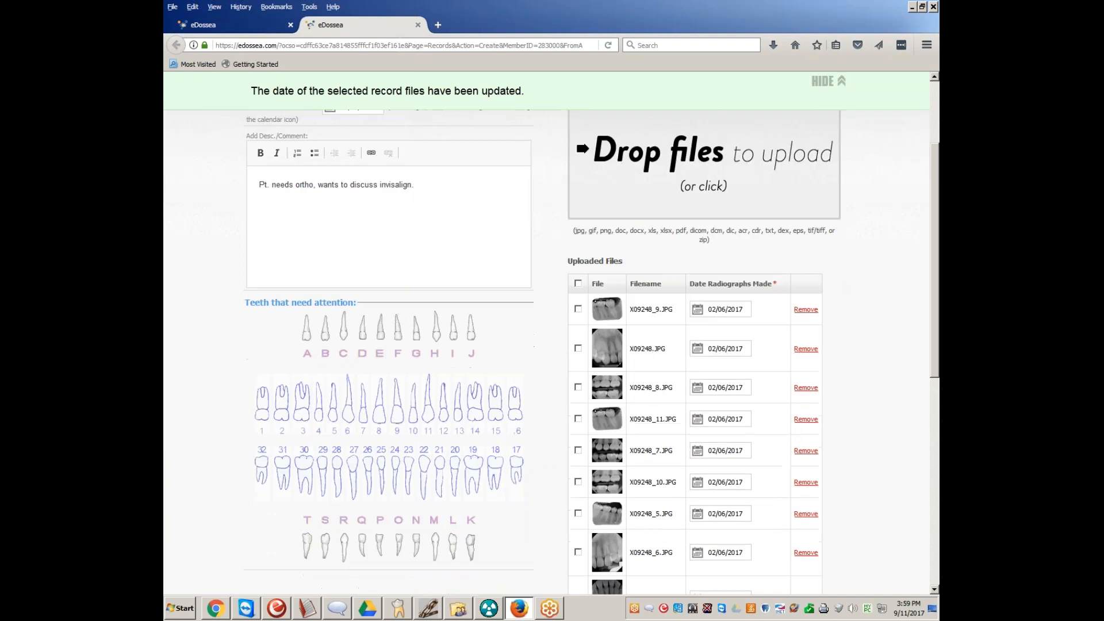
pyautogui.click(737, 299)
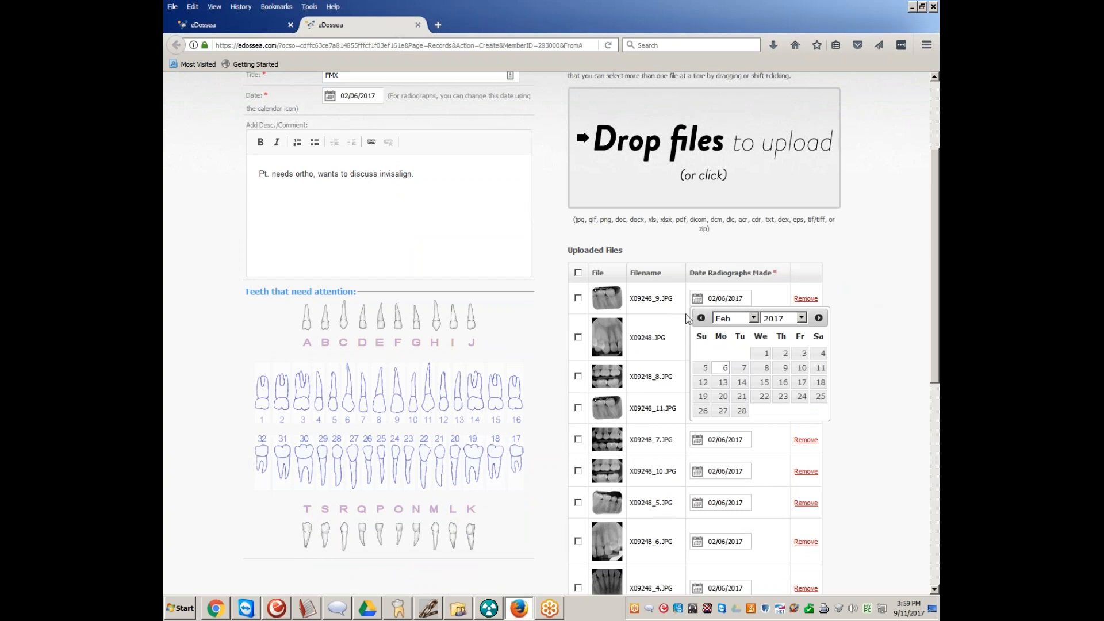
pyautogui.click(820, 251)
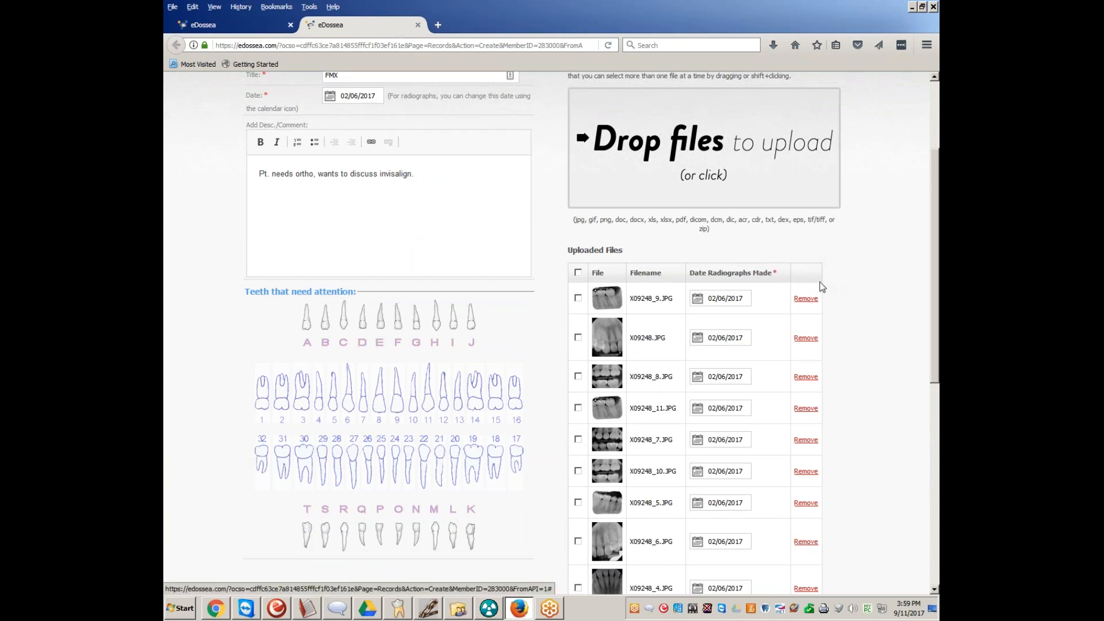
# Review the completed record details and uploaded files, and save the new record
pyautogui.scroll(-5, 836, 280)
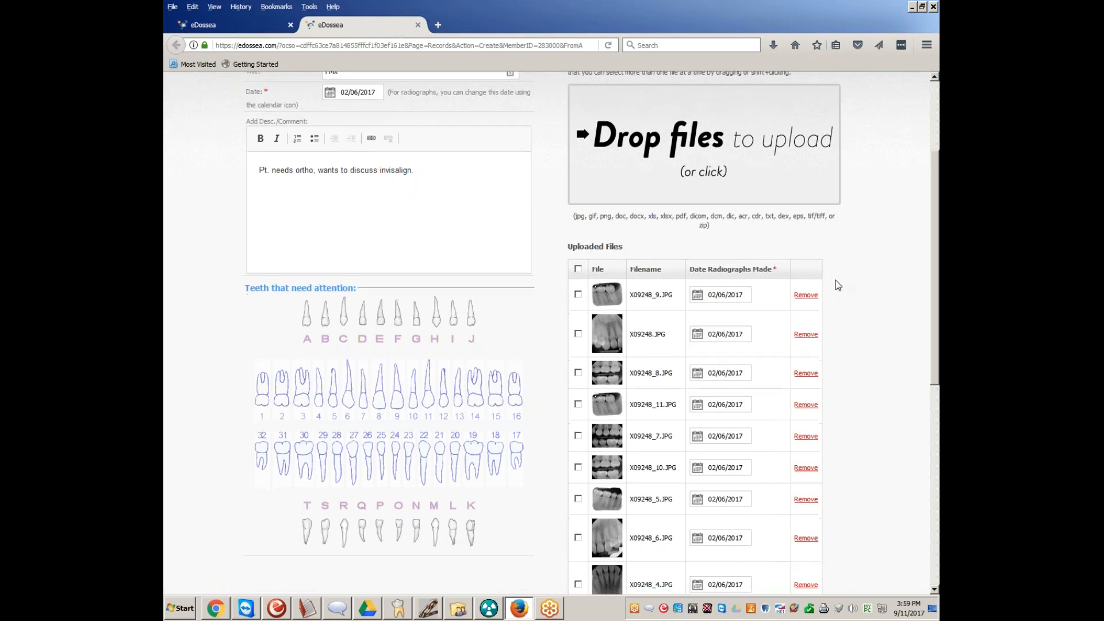
pyautogui.scroll(7, 834, 273)
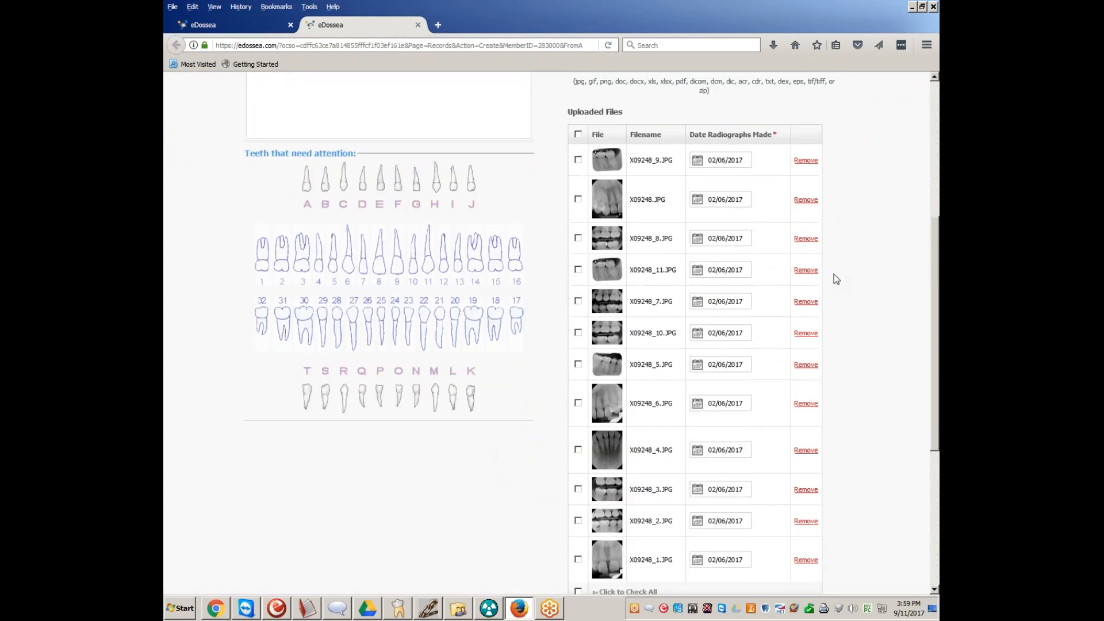
pyautogui.scroll(2, 831, 283)
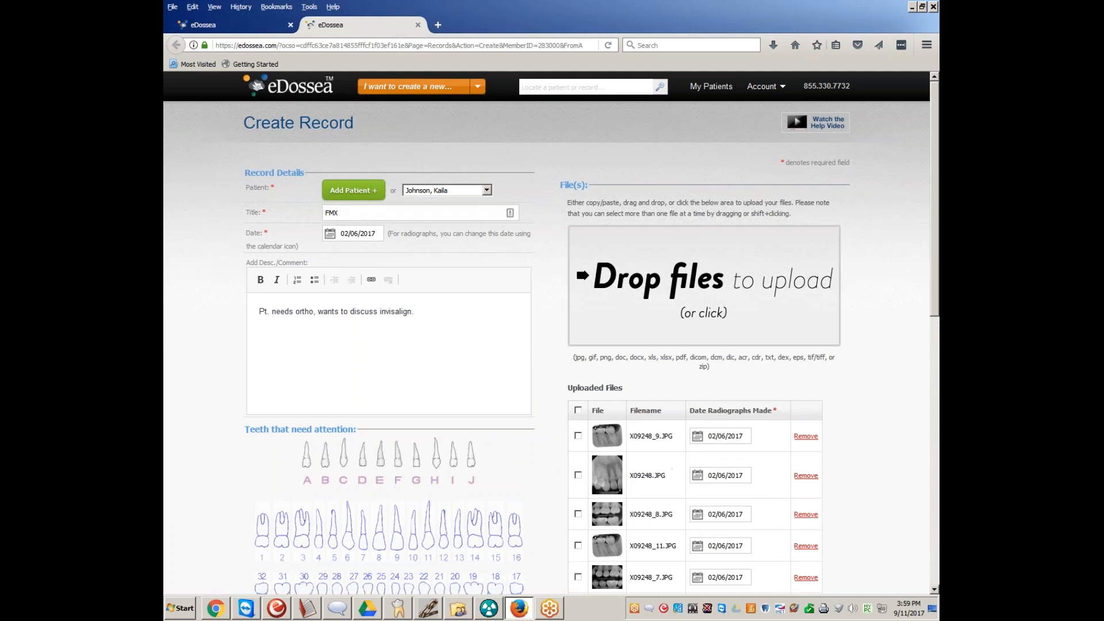
pyautogui.scroll(-3, 831, 283)
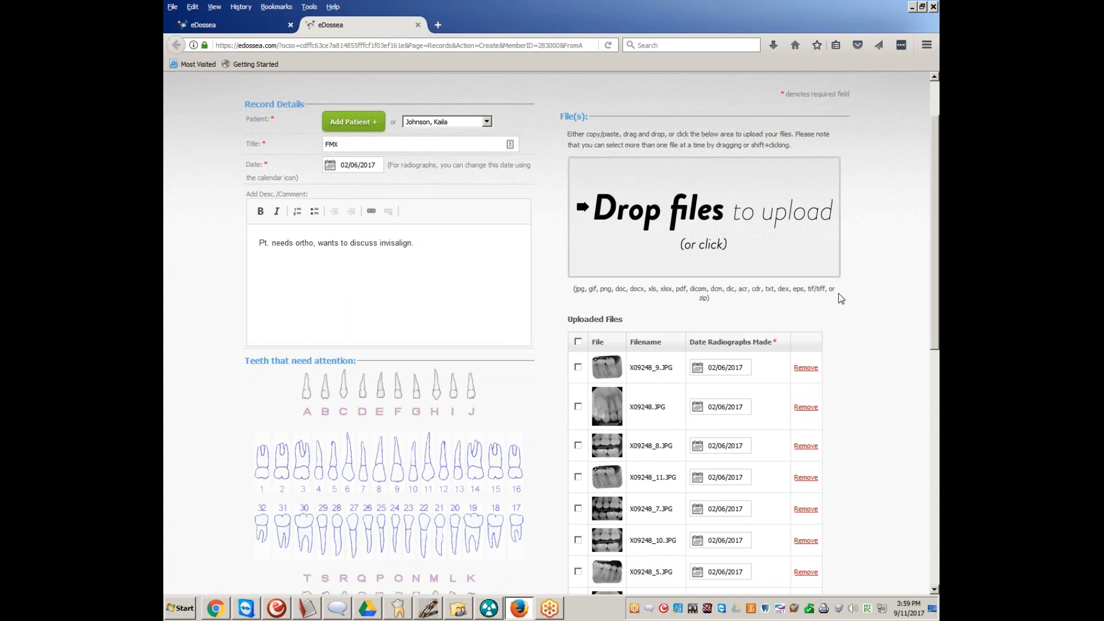
pyautogui.scroll(-6, 834, 297)
pyautogui.click(534, 526)
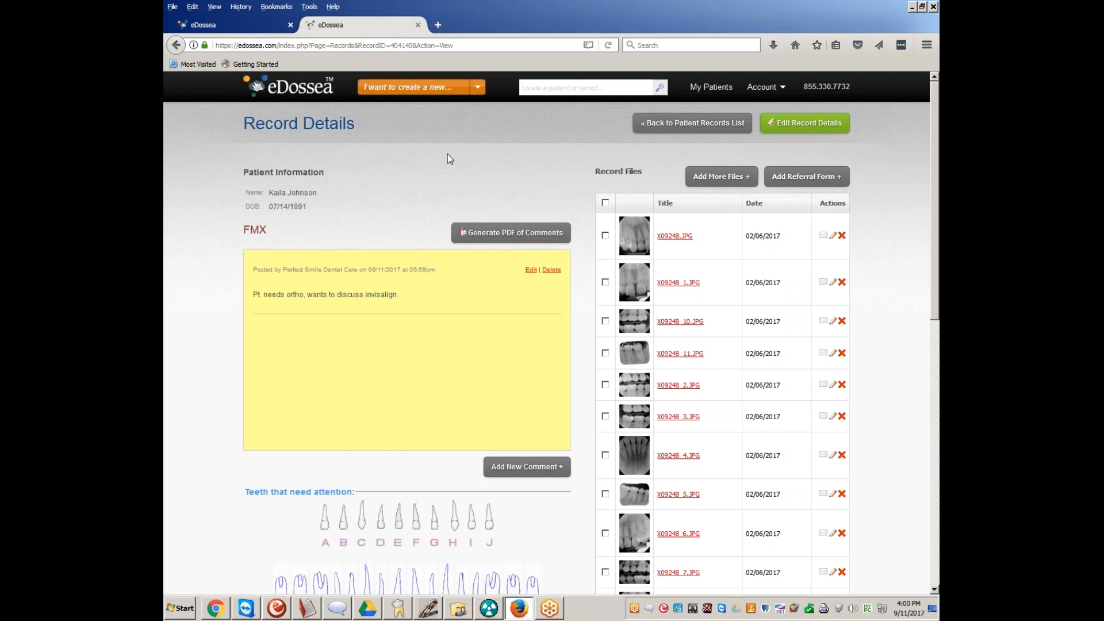
# Look over the saved FMX record and start a referral form for it
pyautogui.scroll(-3, 446, 153)
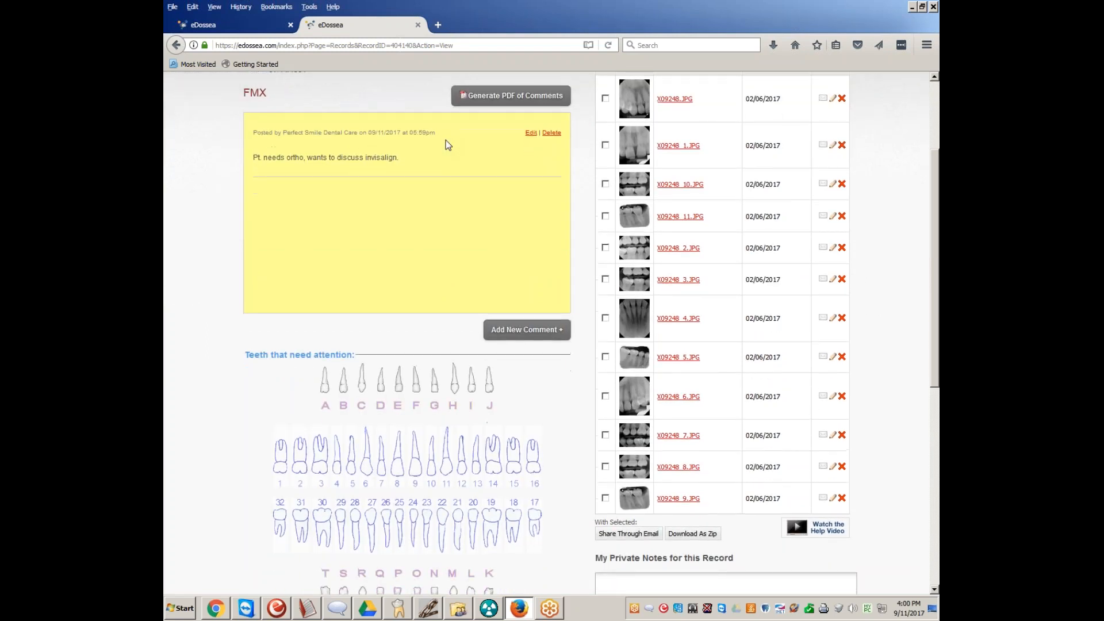
pyautogui.scroll(3, 446, 140)
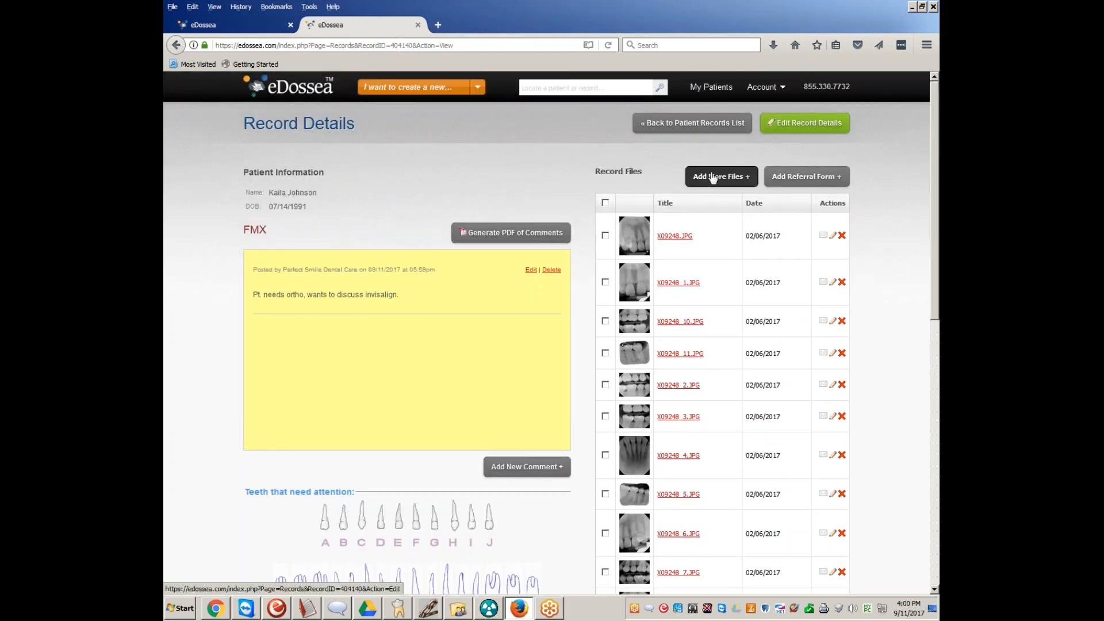
pyautogui.click(811, 179)
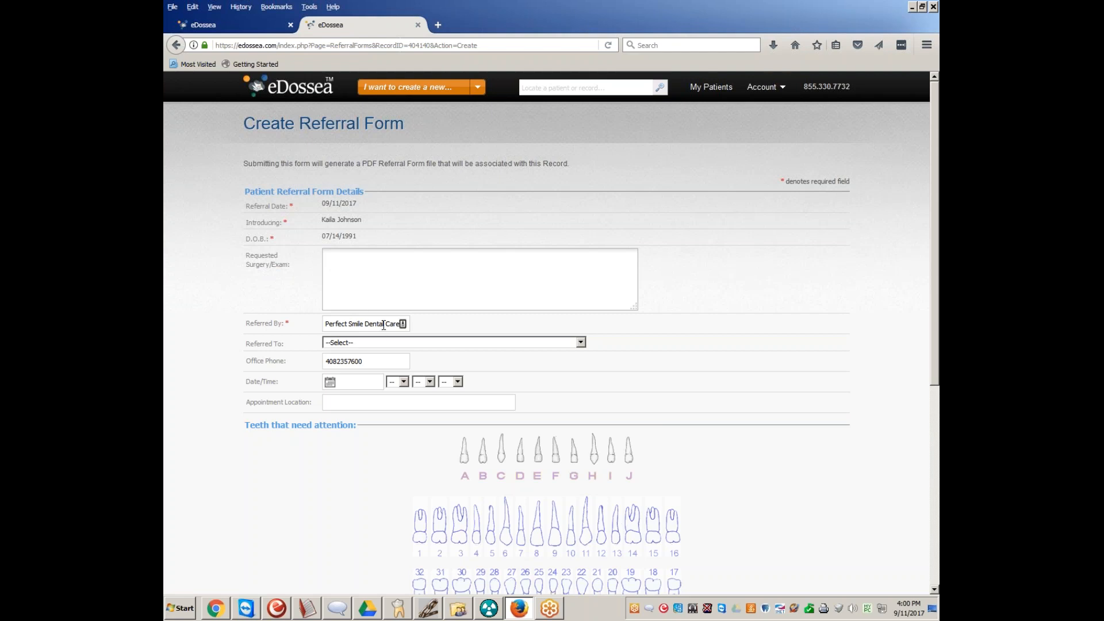
# Replace the Referred By practice name with the referring dentist's full name and D.M.D title
pyautogui.moveTo(324, 324); pyautogui.dragTo(432, 344)
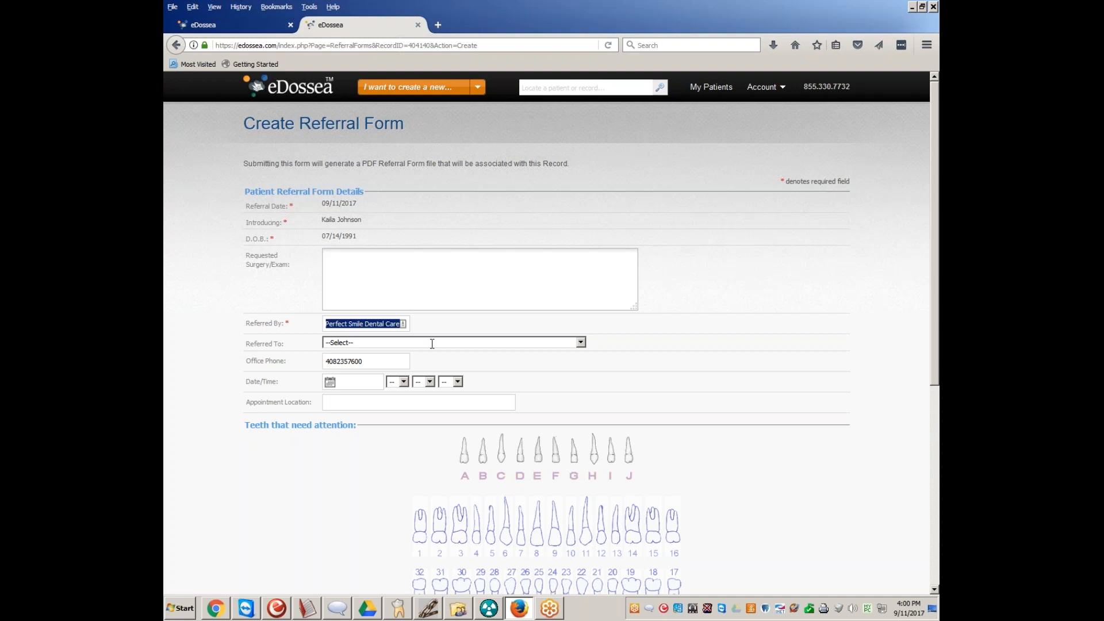
pyautogui.write('D')
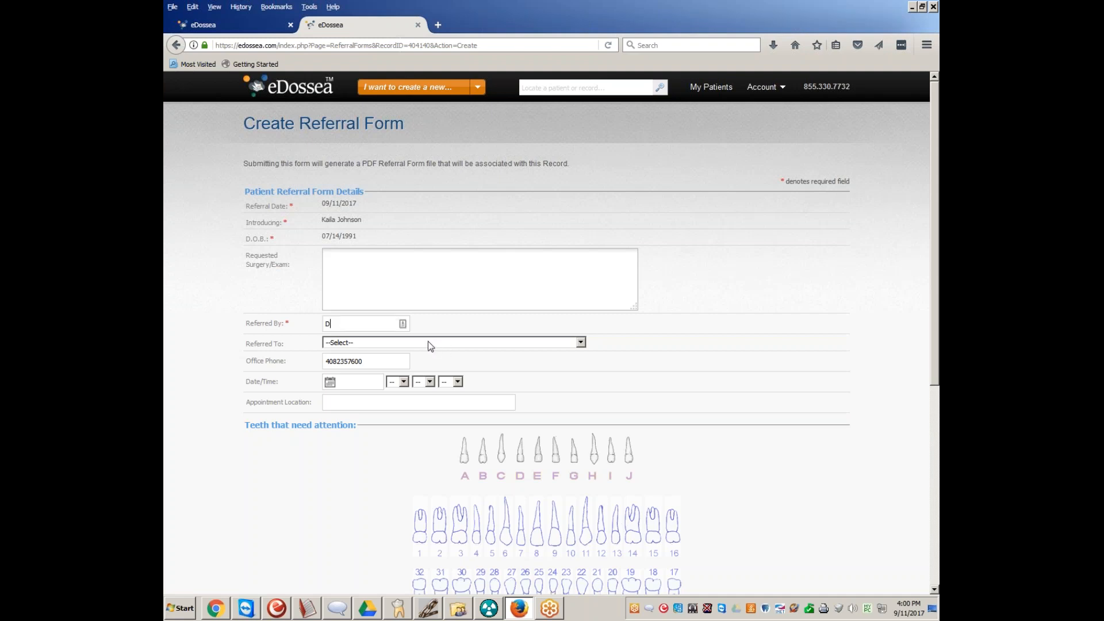
pyautogui.write('r. Choi')
pyautogui.press('BackSpace')
pyautogui.press('BackSpace')
pyautogui.press('BackSpace')
pyautogui.press('BackSpace')
pyautogui.write('.M.D')
# Look through the Referred To list of providers, and close the referral form's browser tab without submitting it
pyautogui.click(371, 344)
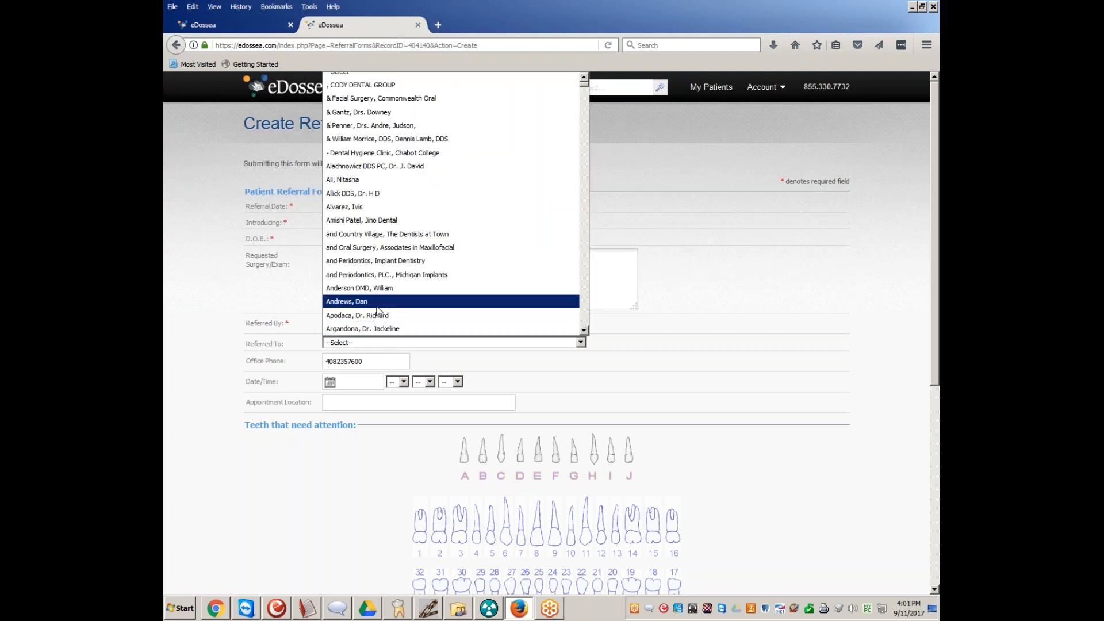
pyautogui.scroll(-5, 379, 311)
pyautogui.scroll(-8, 379, 311)
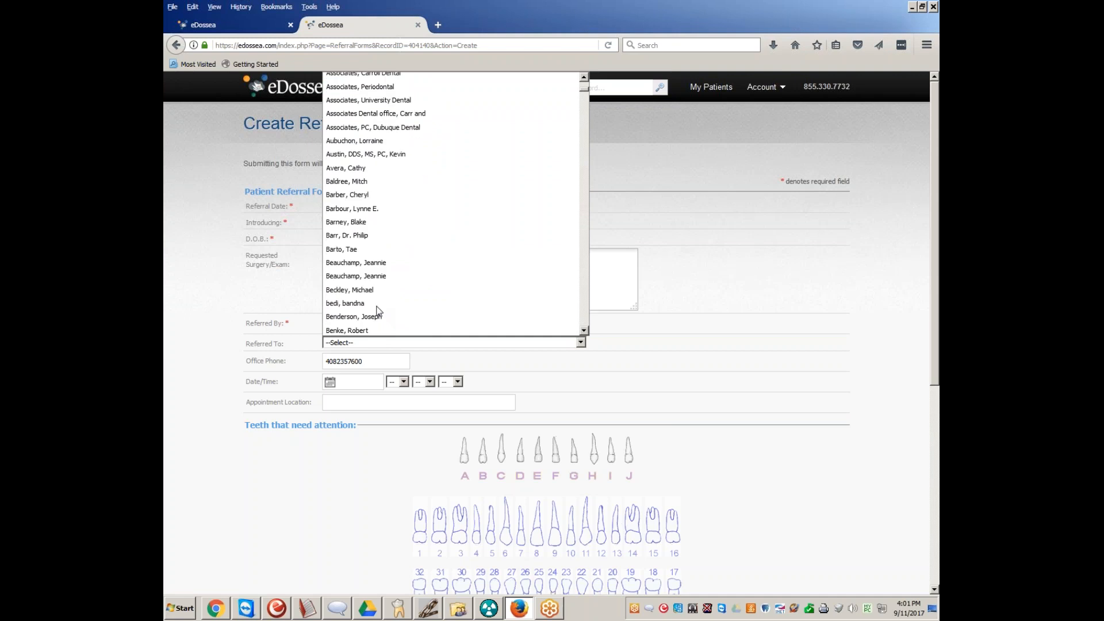
pyautogui.scroll(-8, 451, 291)
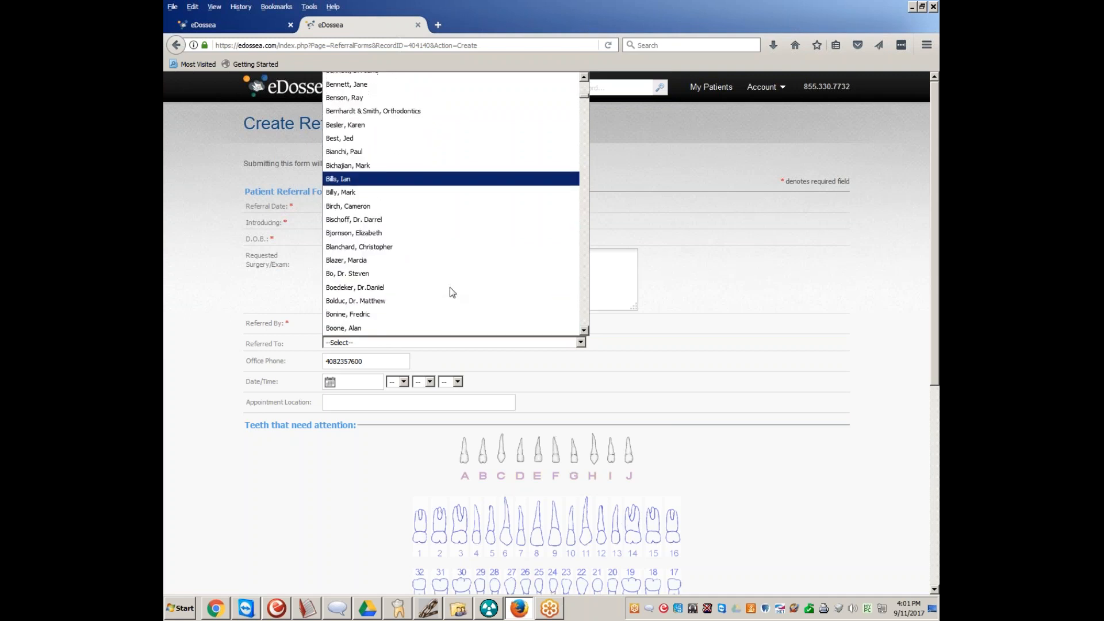
pyautogui.click(658, 320)
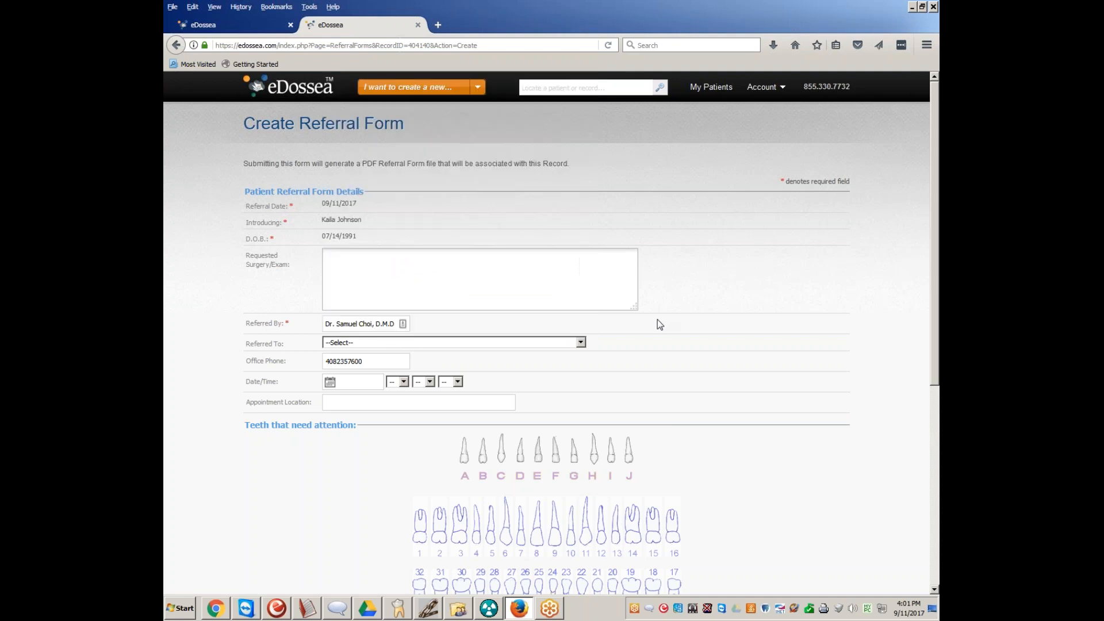
pyautogui.click(377, 346)
pyautogui.click(378, 347)
pyautogui.click(377, 346)
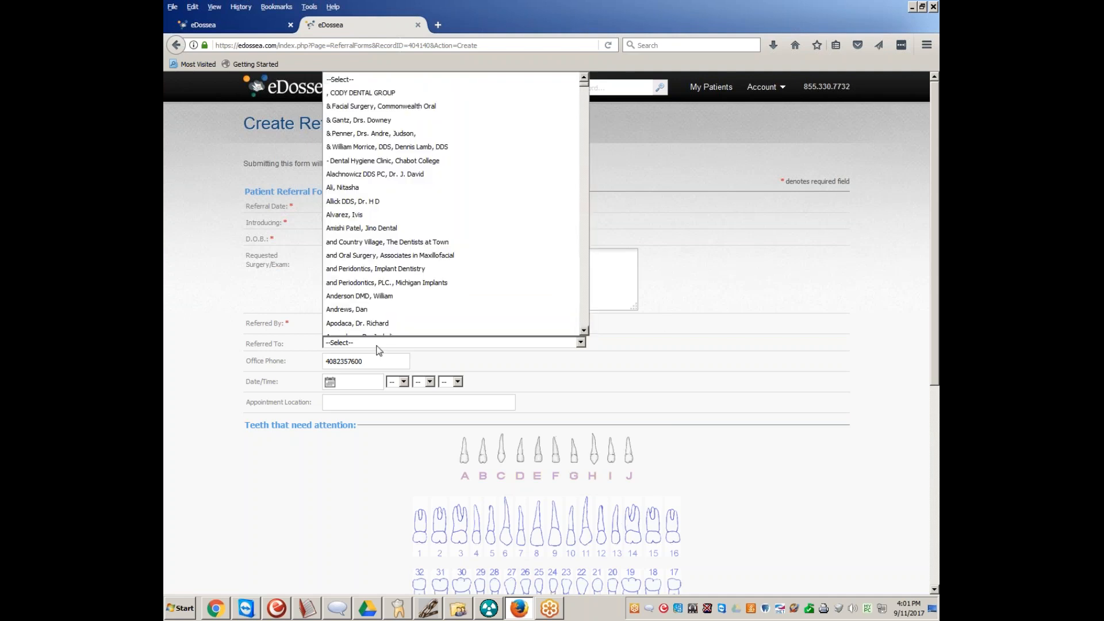
pyautogui.scroll(-20, 436, 133)
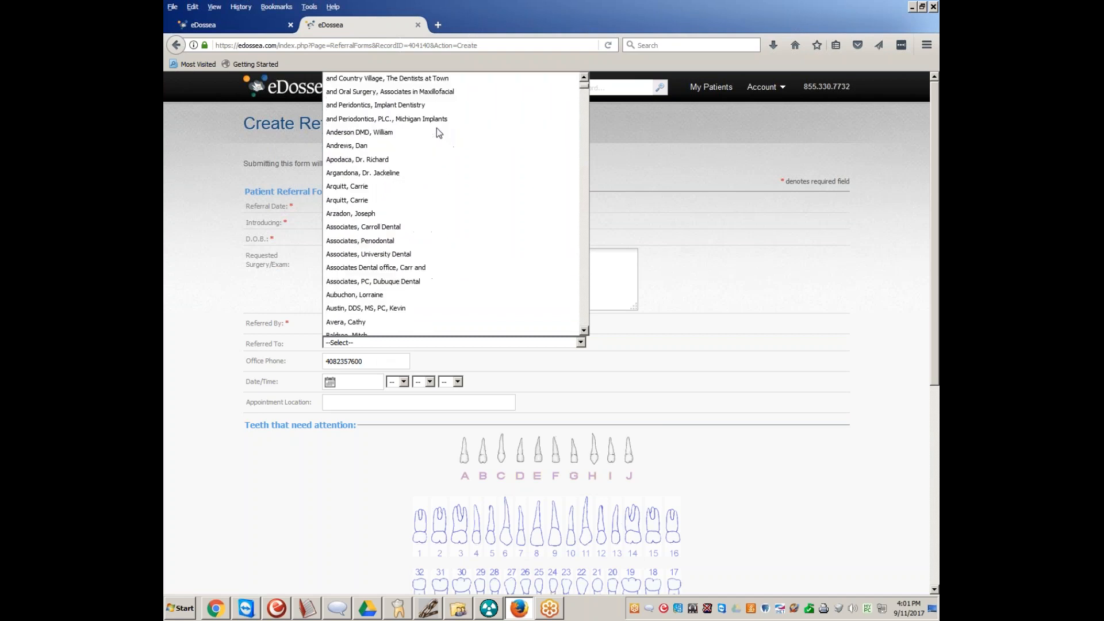
pyautogui.scroll(-5, 419, 203)
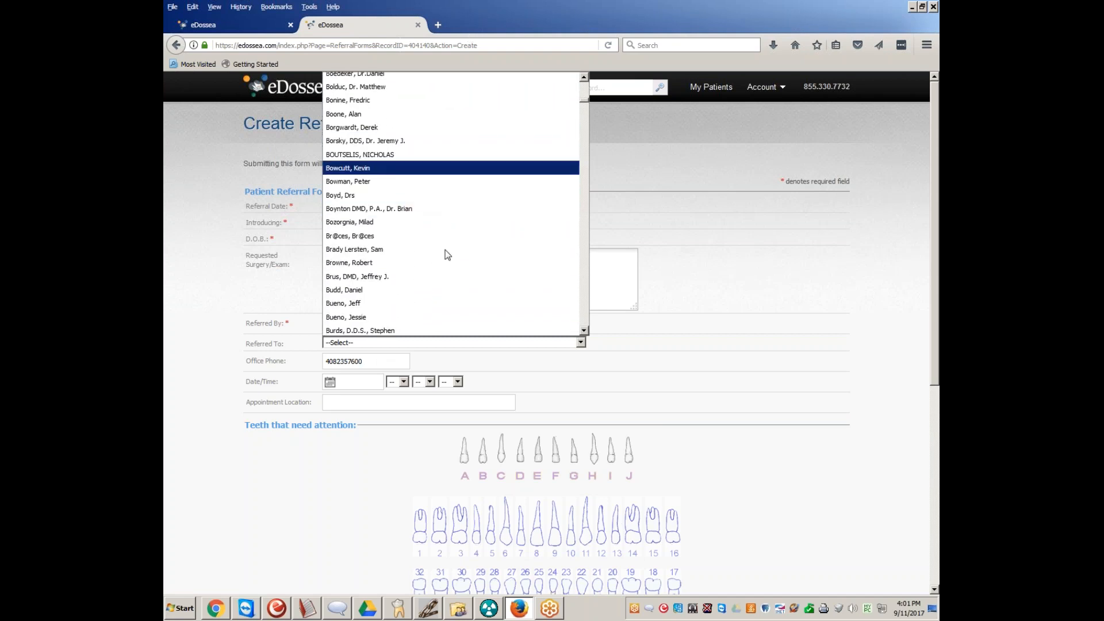
pyautogui.scroll(-3, 439, 247)
pyautogui.scroll(-3, 437, 242)
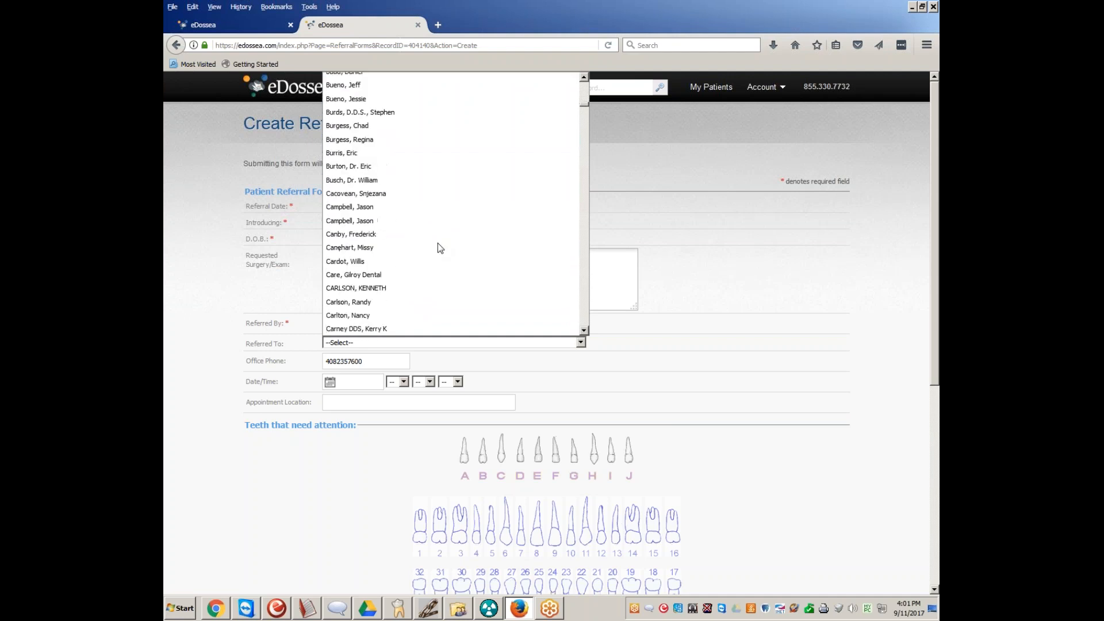
pyautogui.click(699, 396)
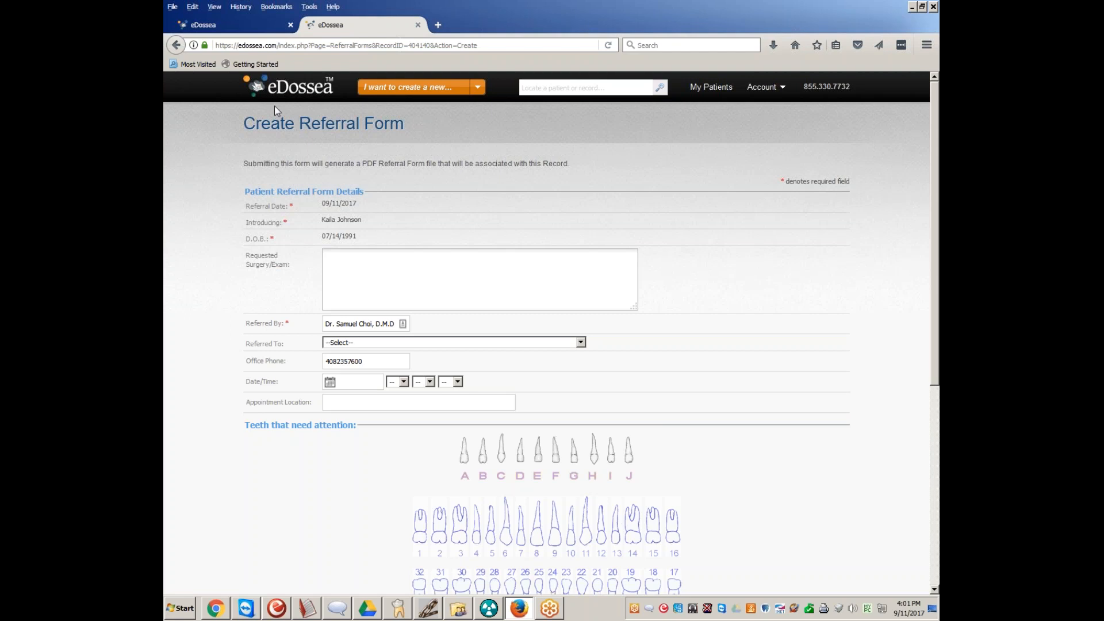
pyautogui.click(418, 25)
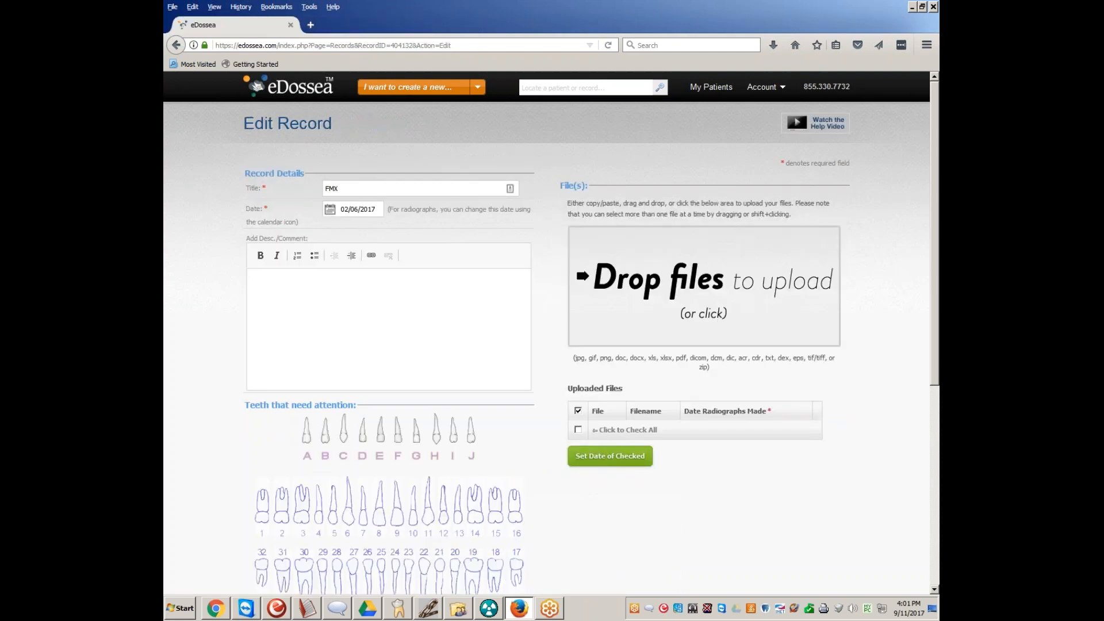
pyautogui.scroll(-3, 692, 372)
pyautogui.scroll(3, 692, 373)
pyautogui.scroll(-5, 714, 434)
pyautogui.scroll(4, 713, 435)
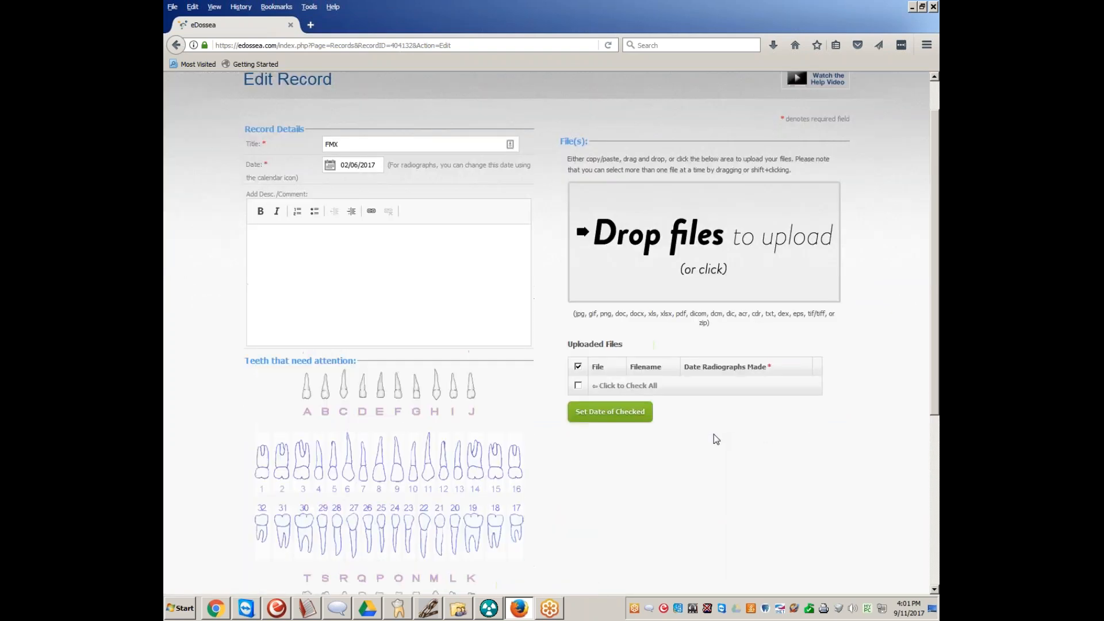
pyautogui.scroll(1, 713, 433)
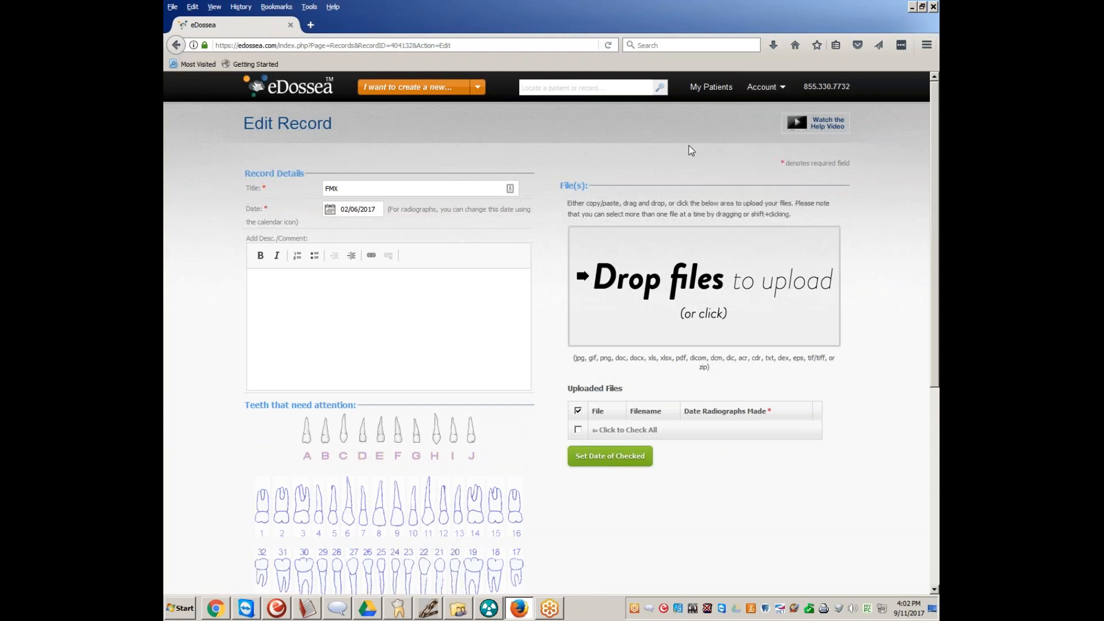
pyautogui.click(925, 46)
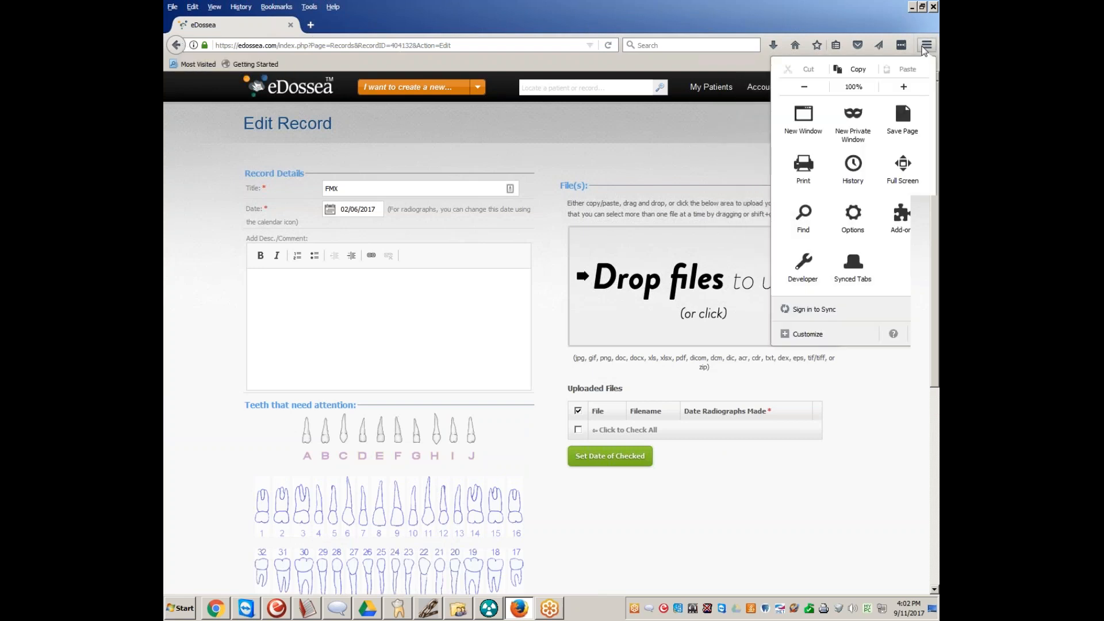
# Try to find the patient by searching for the patient's full name, and open the advanced search form
pyautogui.click(690, 142)
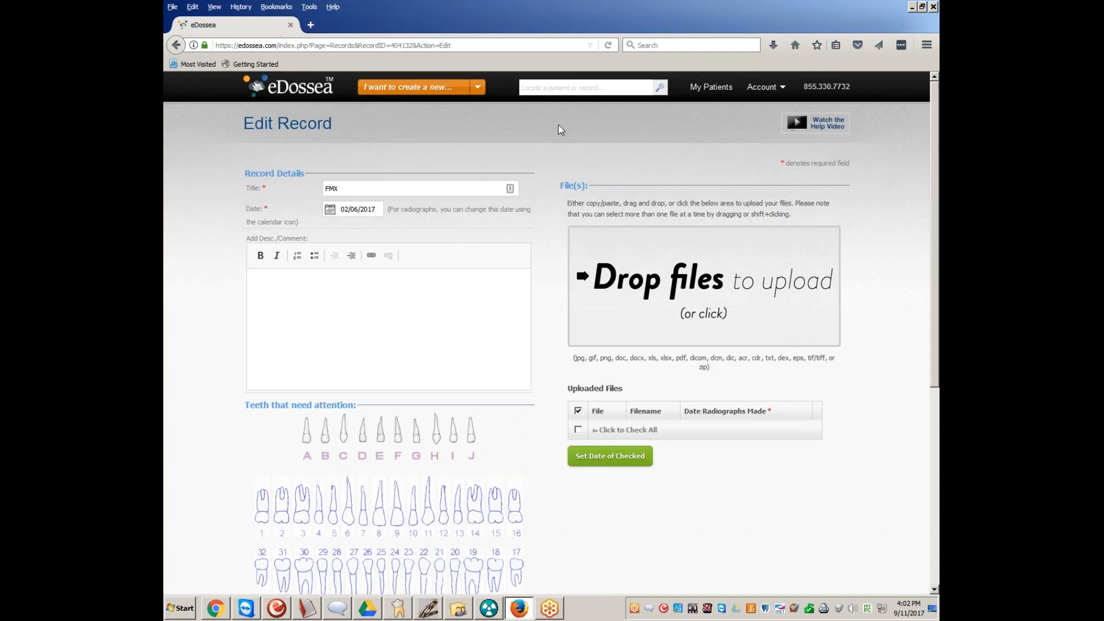
pyautogui.click(566, 87)
pyautogui.click(660, 91)
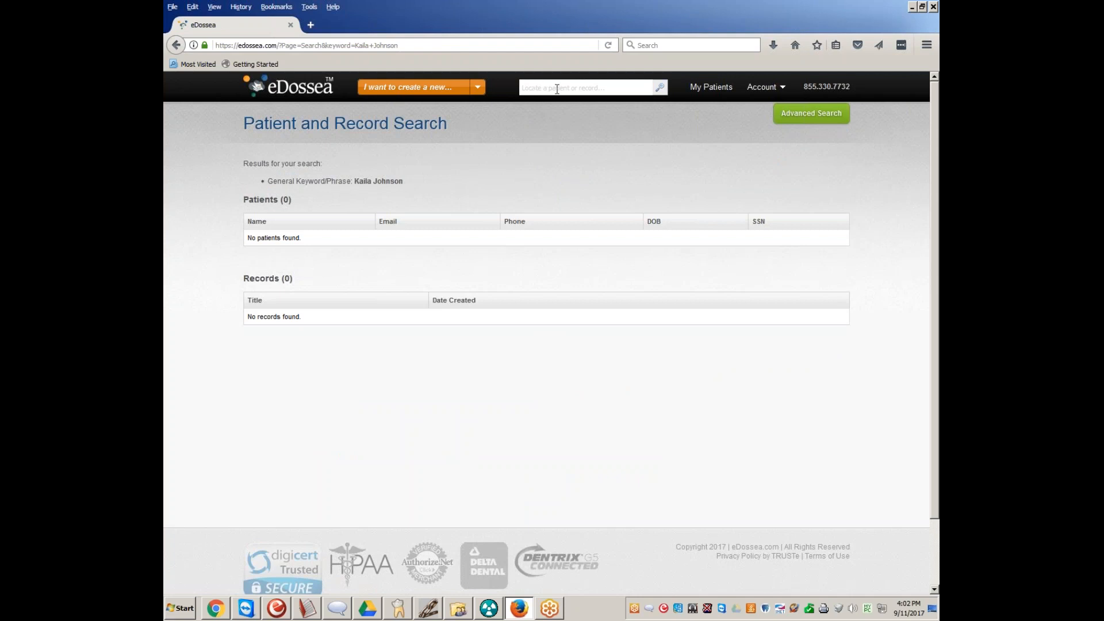
pyautogui.click(815, 118)
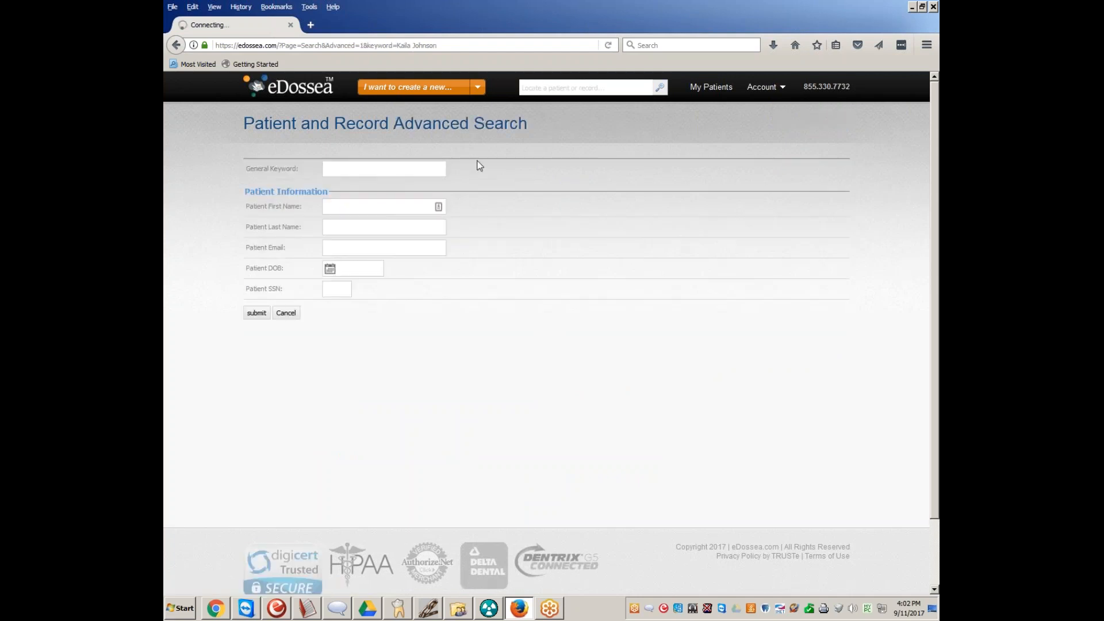
# Search for the patient by first name only, and open the FMX record from the matching patient's page
pyautogui.click(629, 91)
pyautogui.write('Kaila')
pyautogui.press('Return')
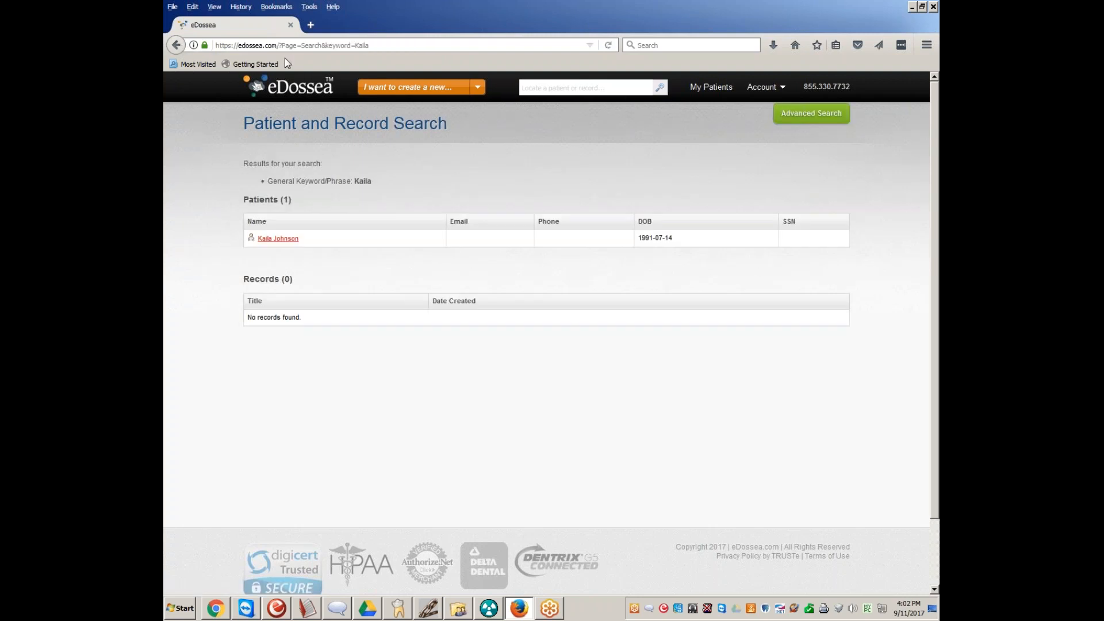
pyautogui.click(284, 240)
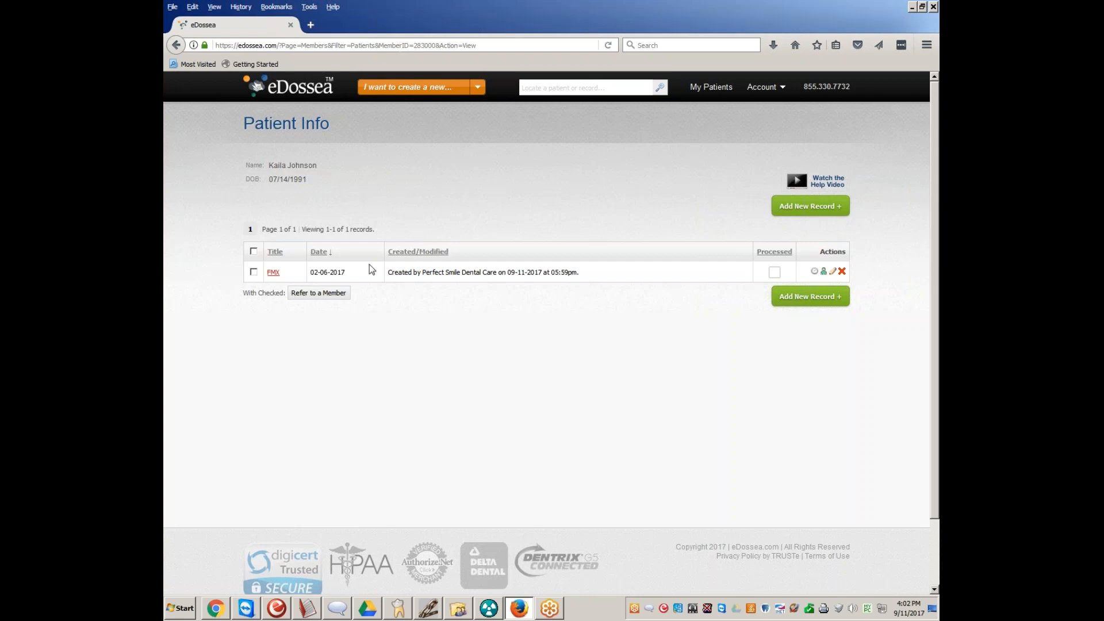
pyautogui.click(269, 273)
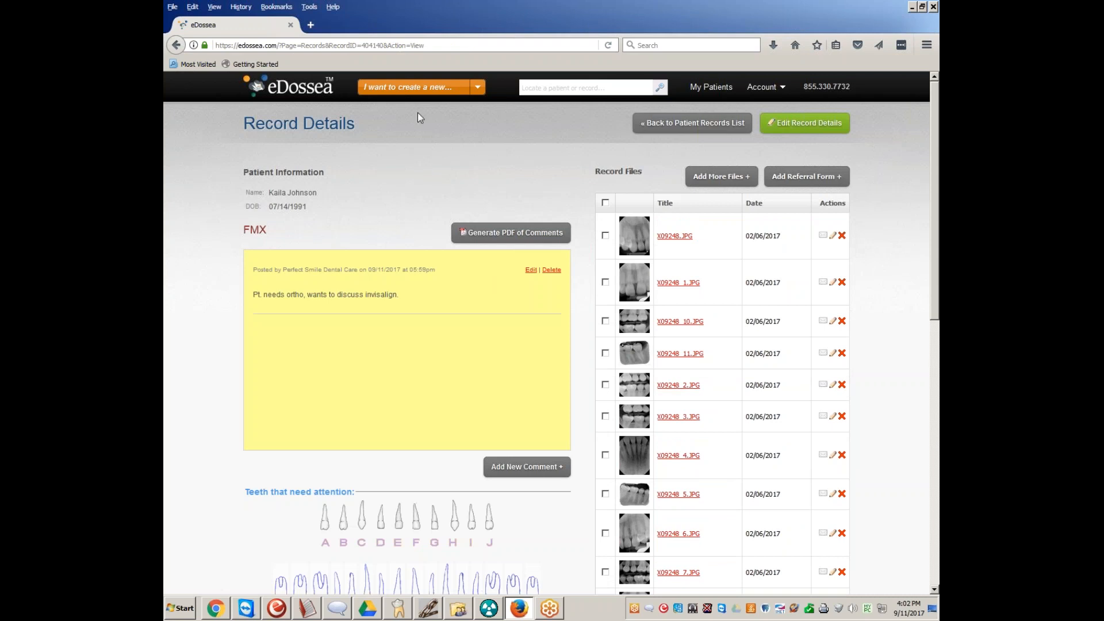
# Write "Pt. is very TLC must save all records properly." as a private note for the FMX record
pyautogui.scroll(-2, 520, 167)
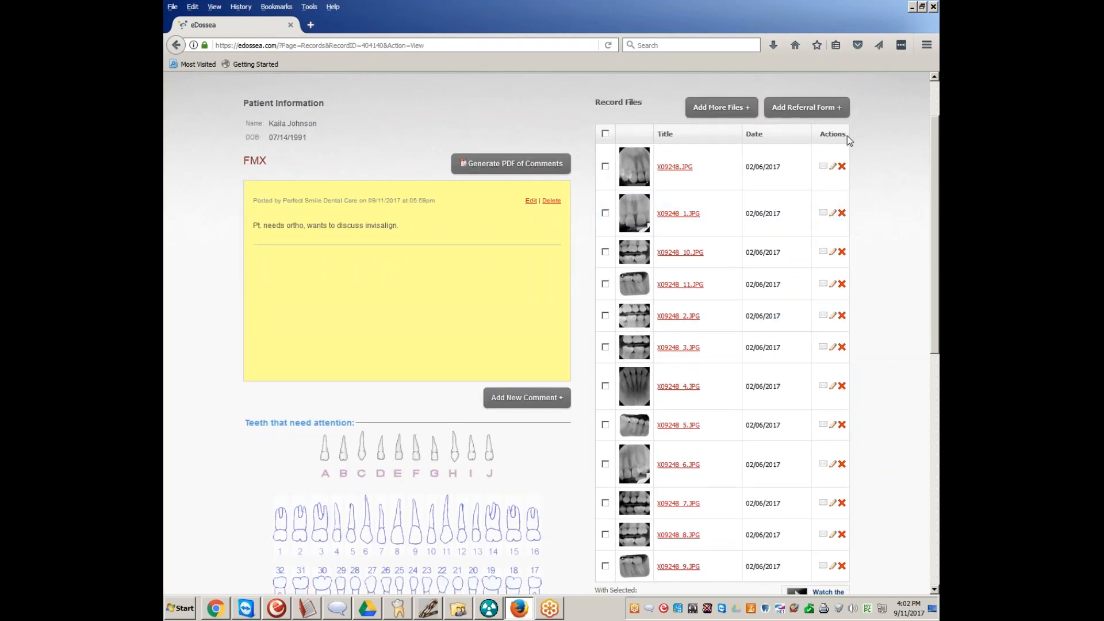
pyautogui.scroll(-4, 604, 345)
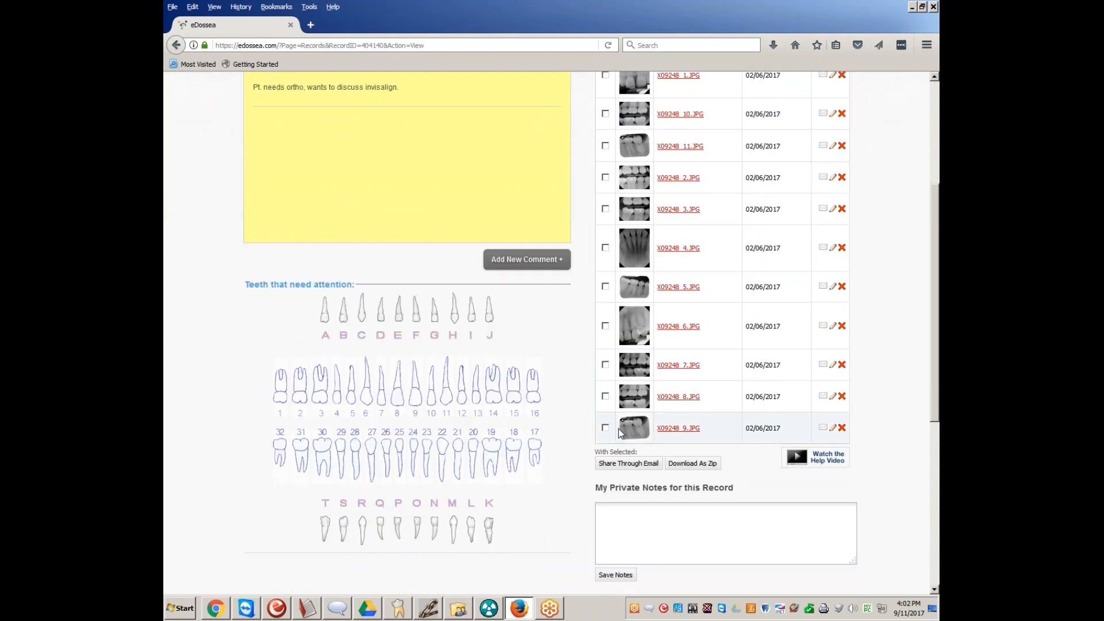
pyautogui.scroll(-2, 592, 433)
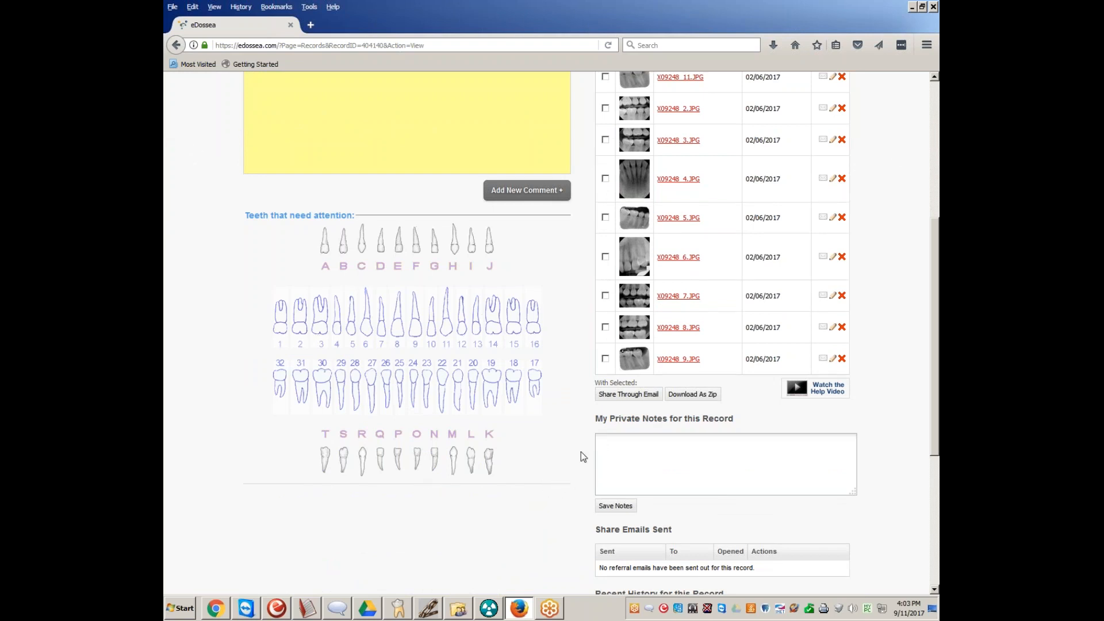
pyautogui.middleClick(658, 455)
pyautogui.click(636, 463)
pyautogui.write('Pt. is very ')
pyautogui.write('TLC')
pyautogui.press('BackSpace')
pyautogui.write('LC must save all records properly.')
# Look over the record's comment, tooth chart and files, and save the private note
pyautogui.scroll(6, 454, 357)
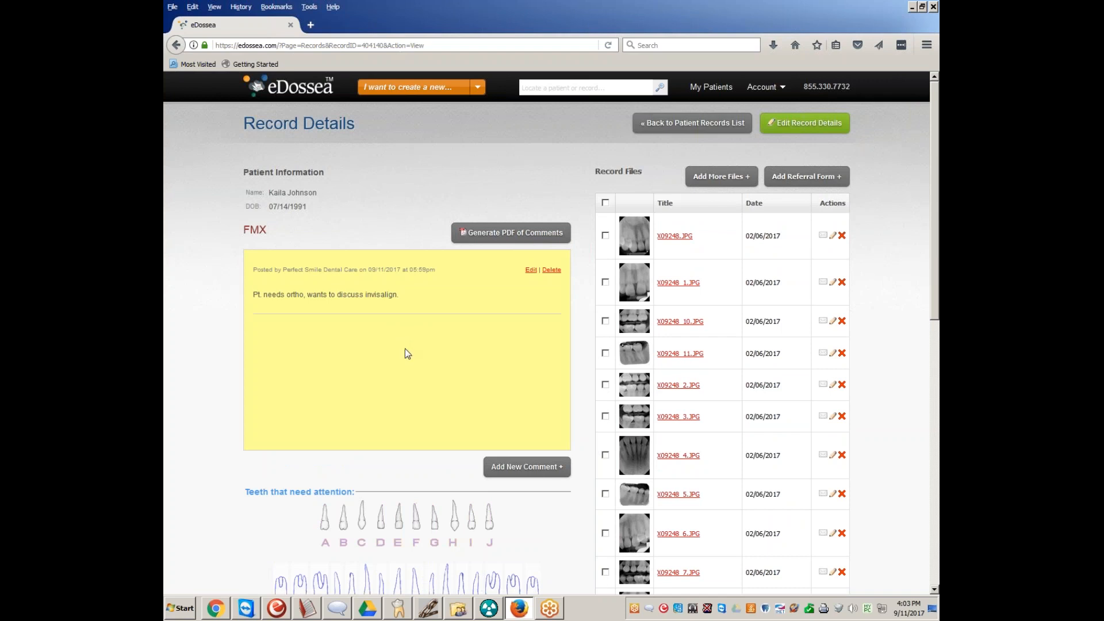
pyautogui.scroll(-5, 413, 350)
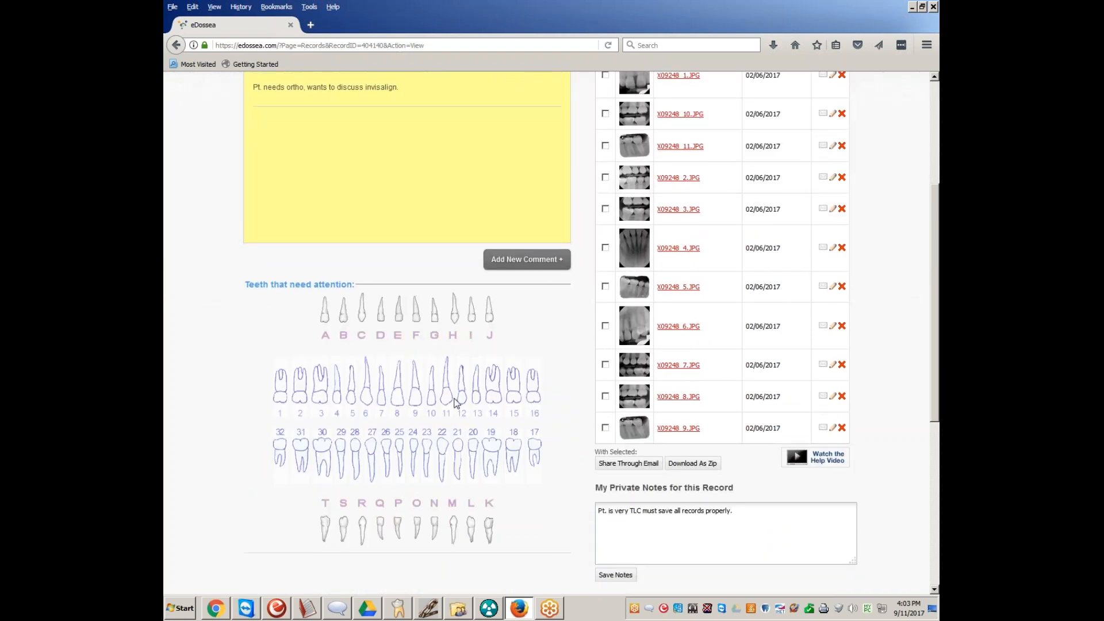
pyautogui.scroll(3, 401, 332)
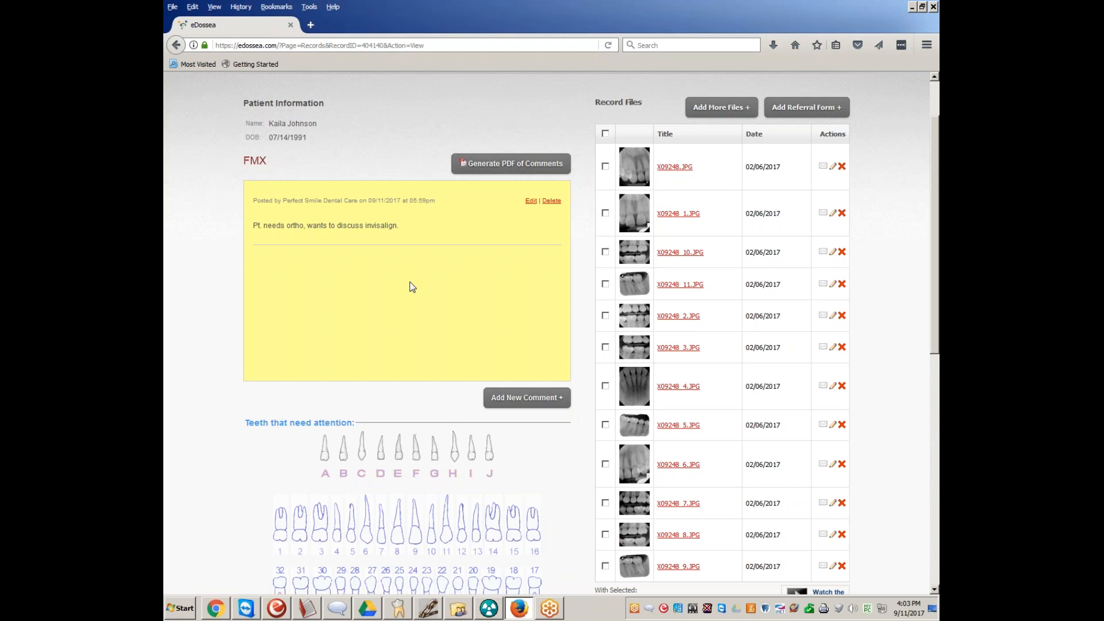
pyautogui.scroll(-5, 410, 287)
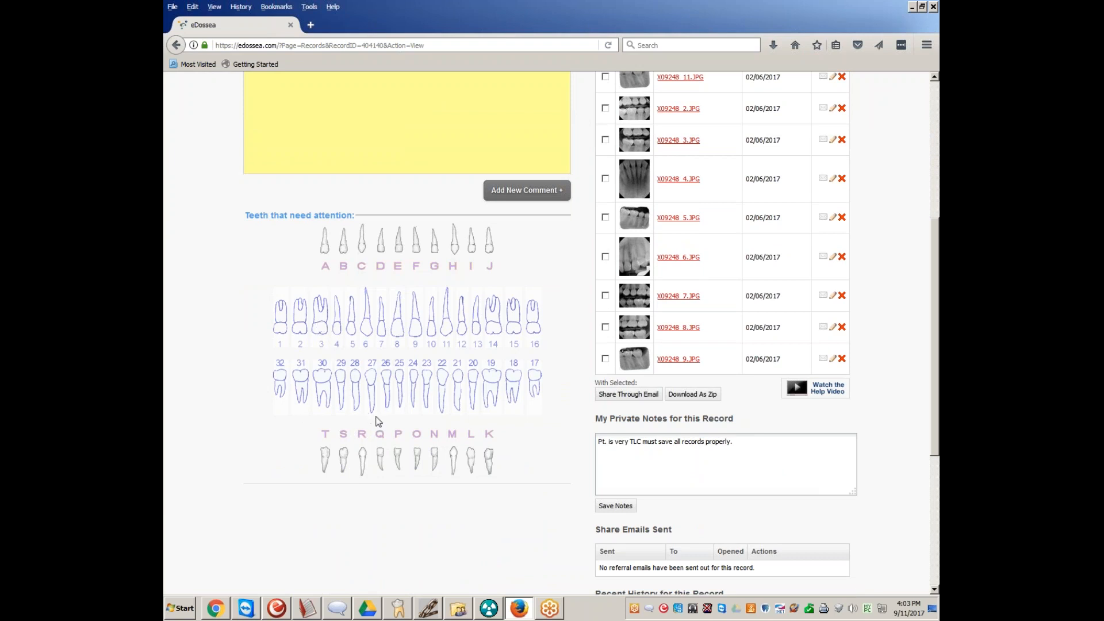
pyautogui.scroll(5, 371, 417)
pyautogui.scroll(-3, 349, 412)
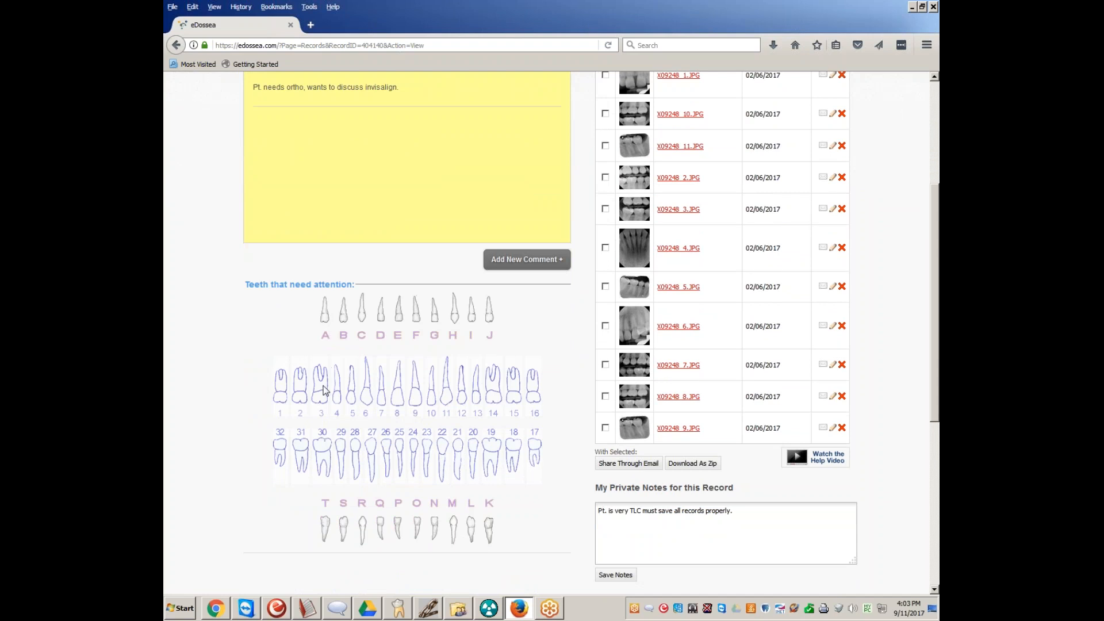
pyautogui.scroll(-2, 627, 512)
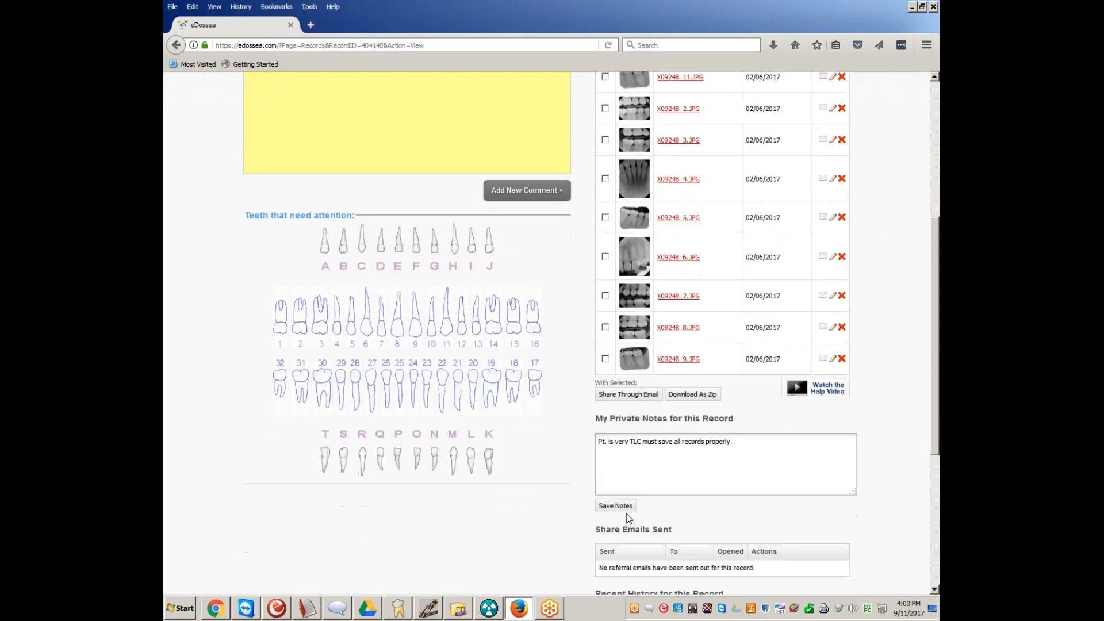
pyautogui.click(628, 509)
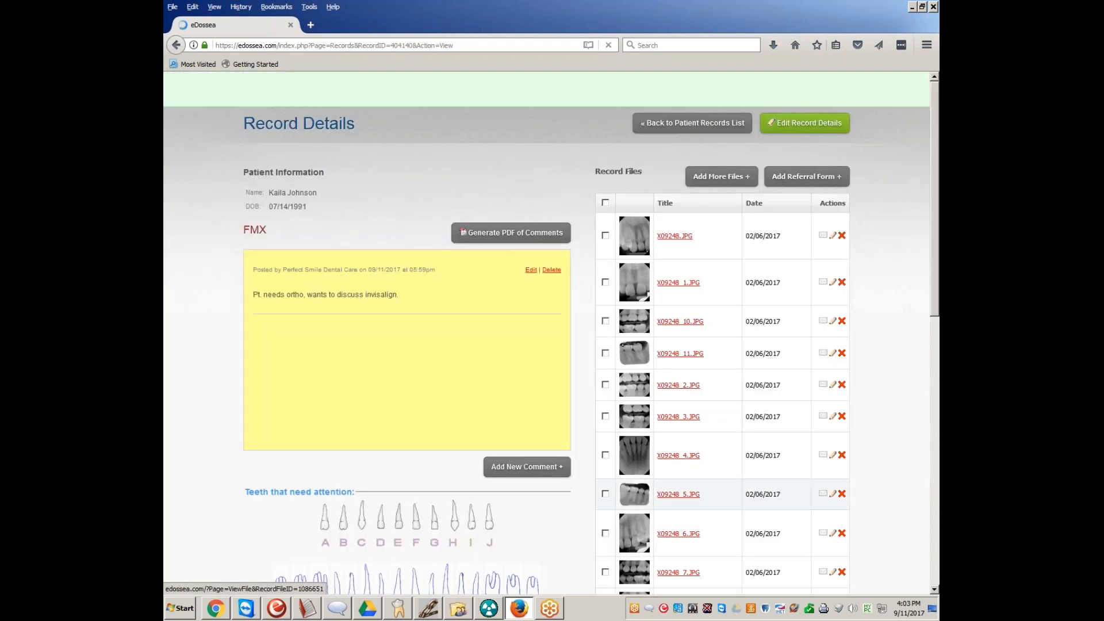
# Look over the record's comment and tooth chart, and open a new comment entry and cancel it
pyautogui.scroll(-4, 413, 467)
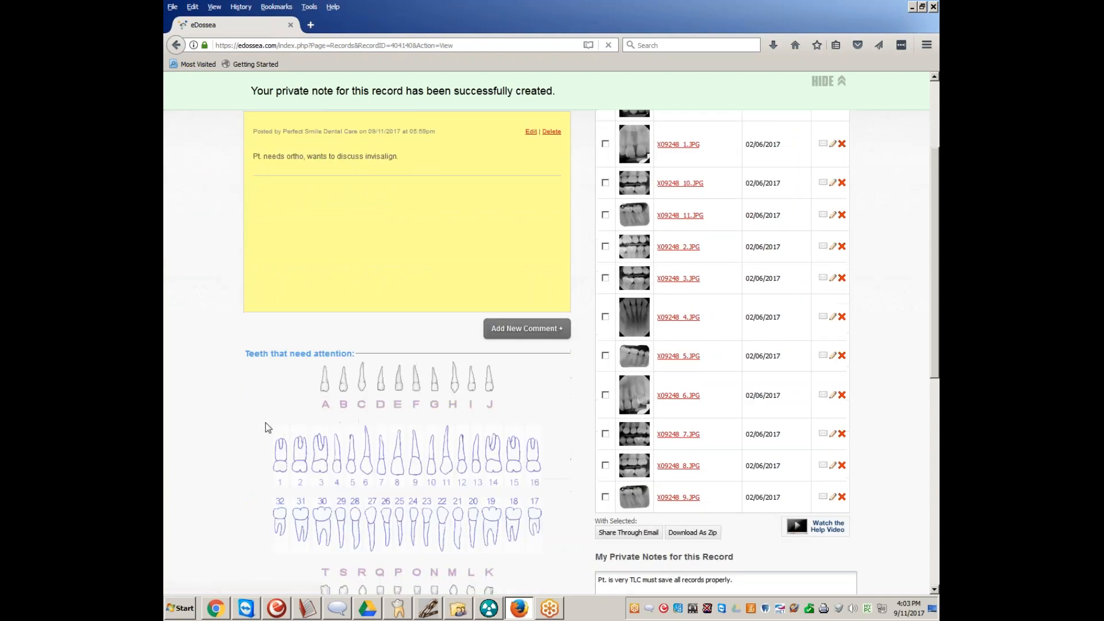
pyautogui.scroll(-4, 282, 422)
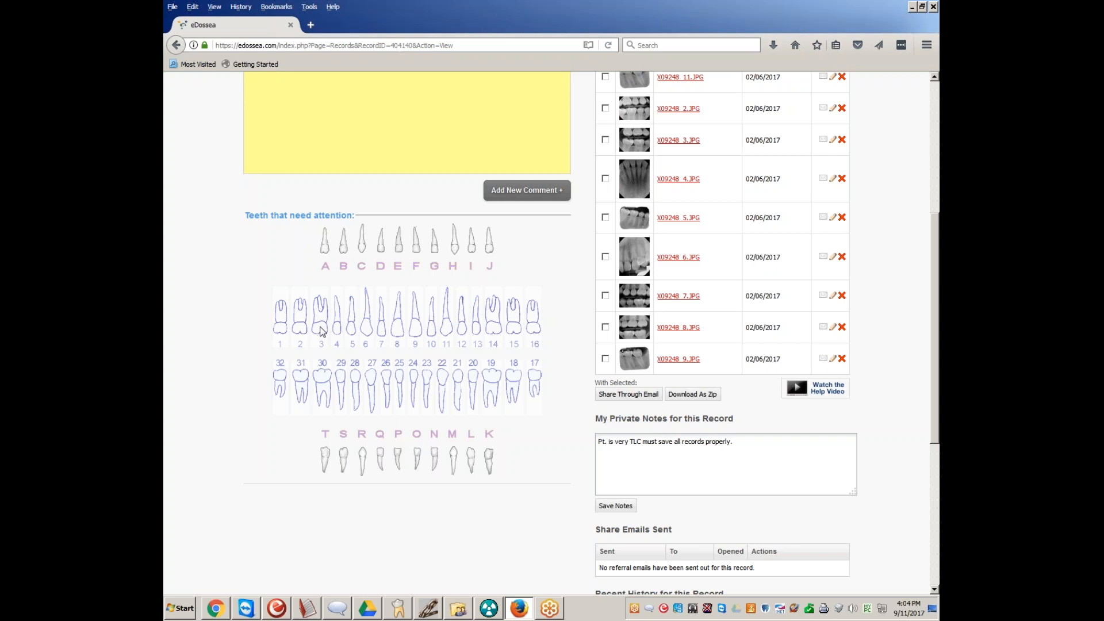
pyautogui.scroll(4, 409, 379)
pyautogui.scroll(-3, 334, 416)
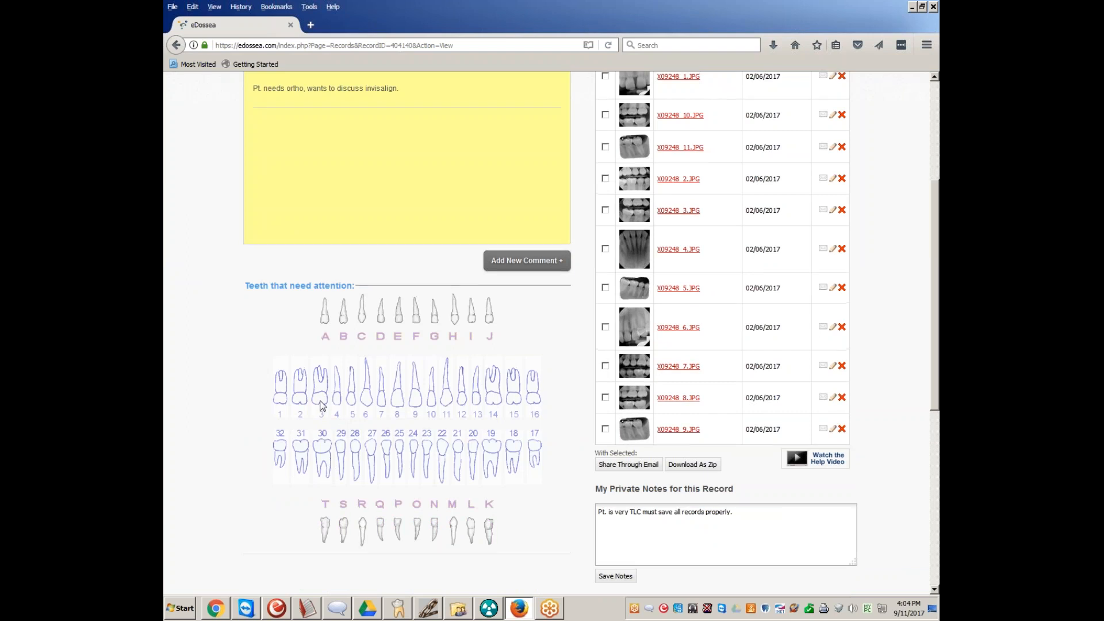
pyautogui.scroll(3, 320, 406)
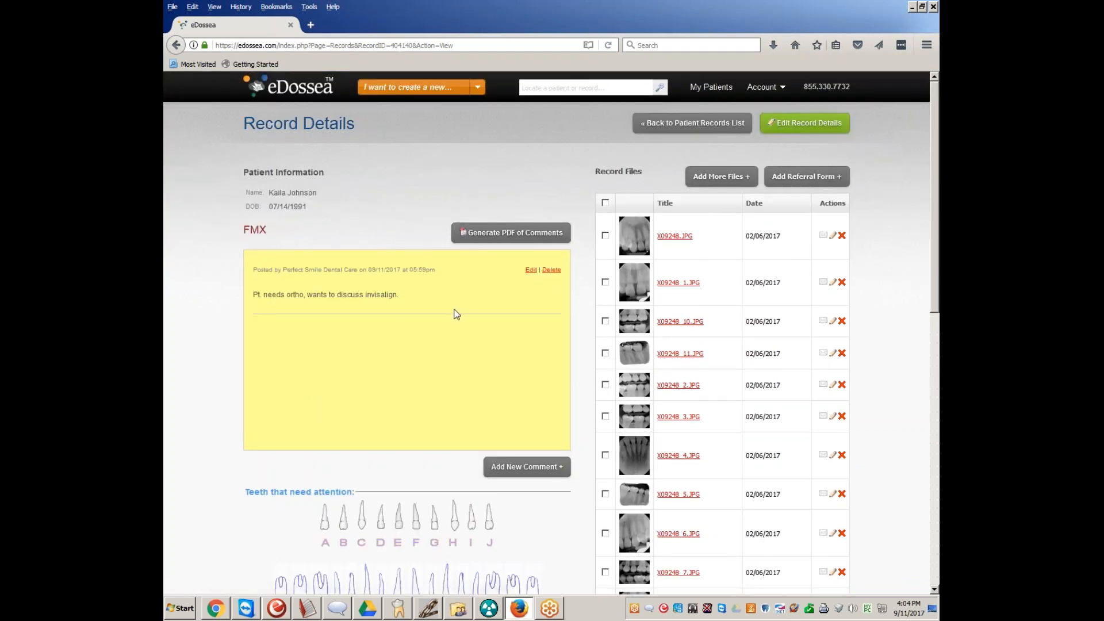
pyautogui.scroll(-1, 417, 449)
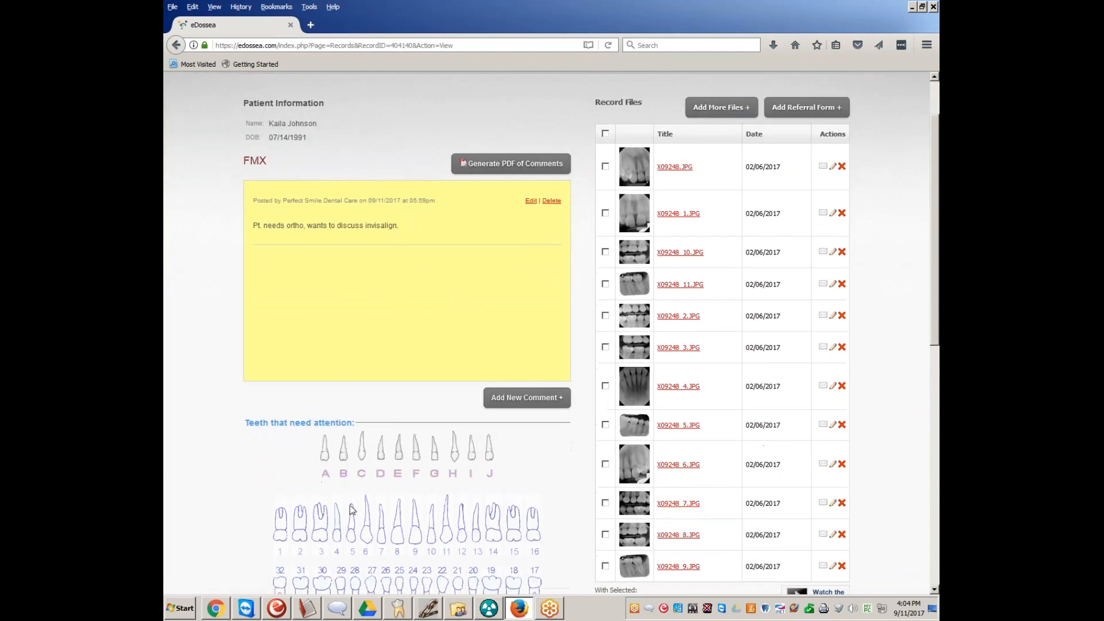
pyautogui.click(495, 407)
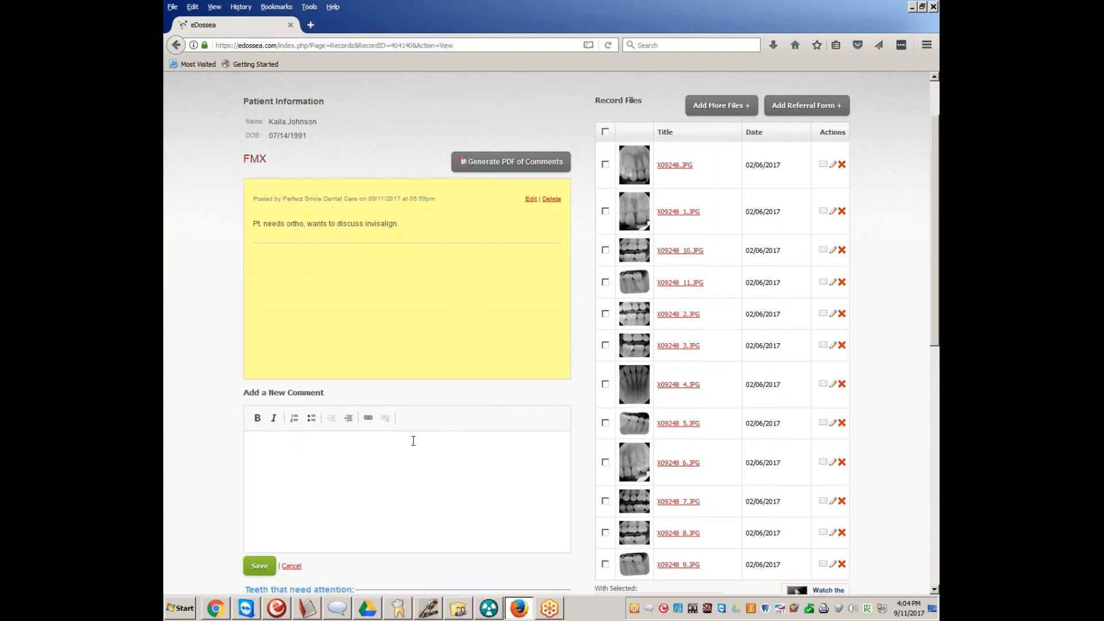
pyautogui.scroll(-1, 414, 439)
pyautogui.click(291, 498)
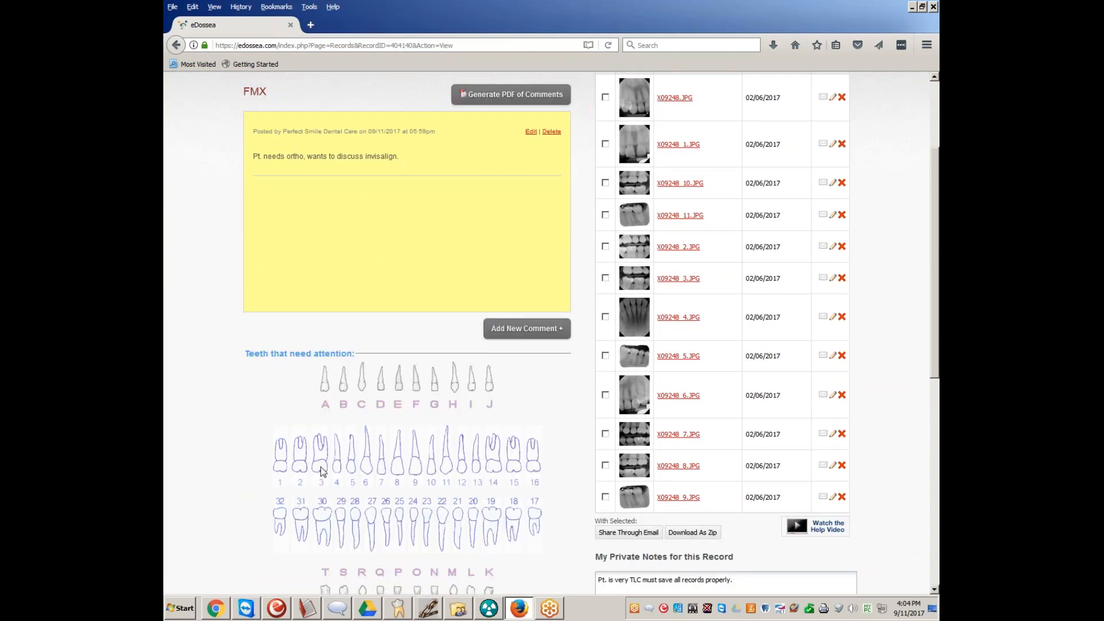
# Recheck the record's comment and tooth chart, save the private note again, and hide the notification
pyautogui.scroll(-4, 348, 443)
pyautogui.scroll(3, 413, 405)
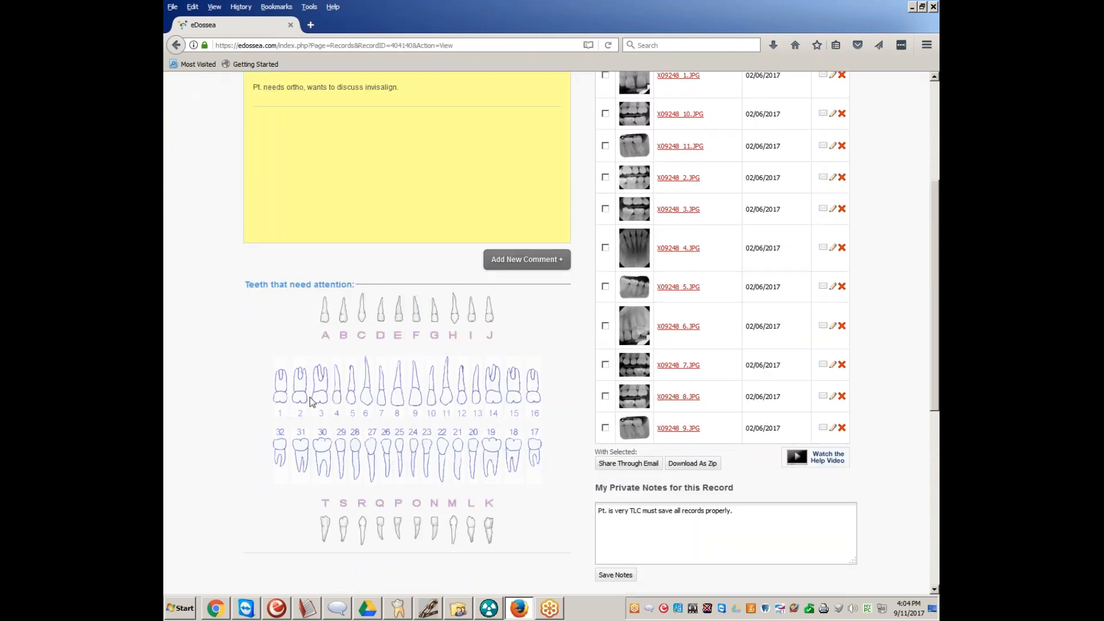
pyautogui.scroll(3, 312, 402)
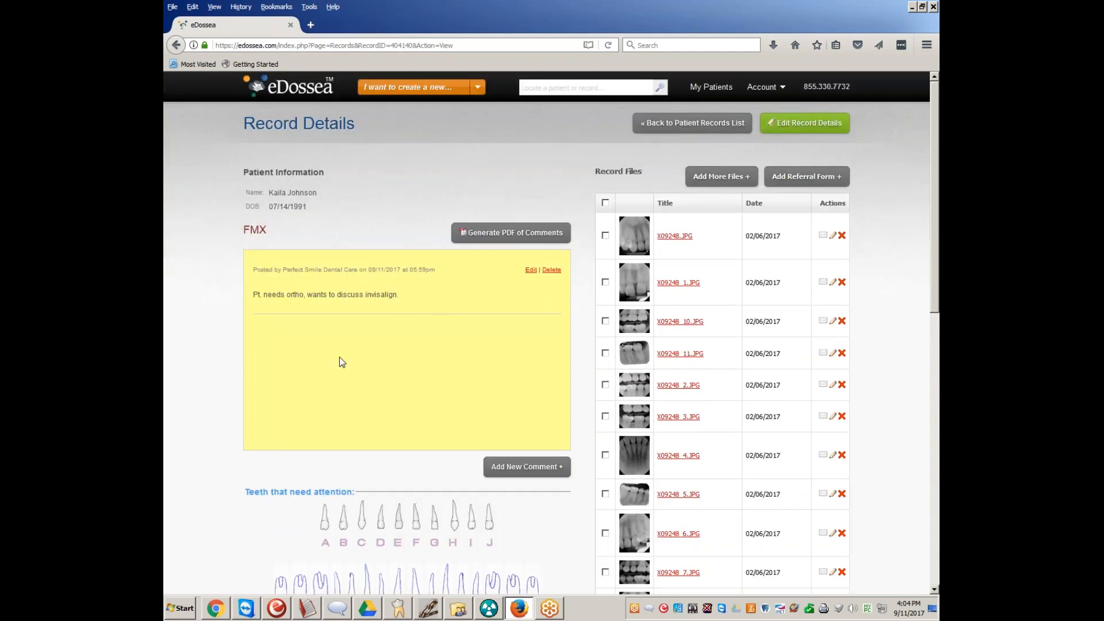
pyautogui.scroll(-2, 315, 449)
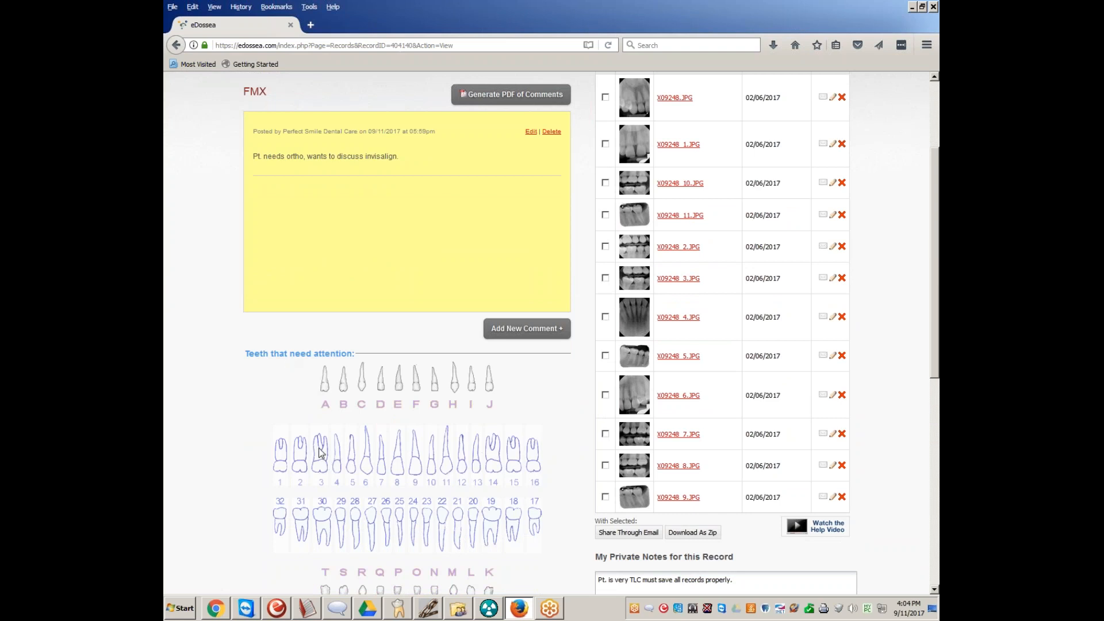
pyautogui.scroll(-1, 321, 451)
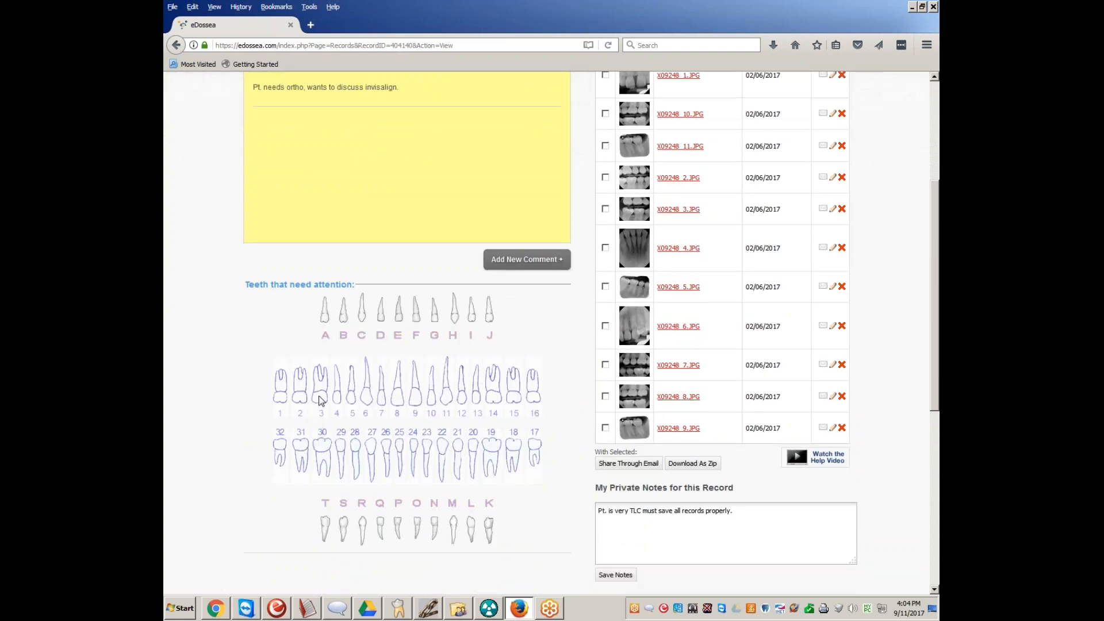
pyautogui.scroll(-1, 397, 452)
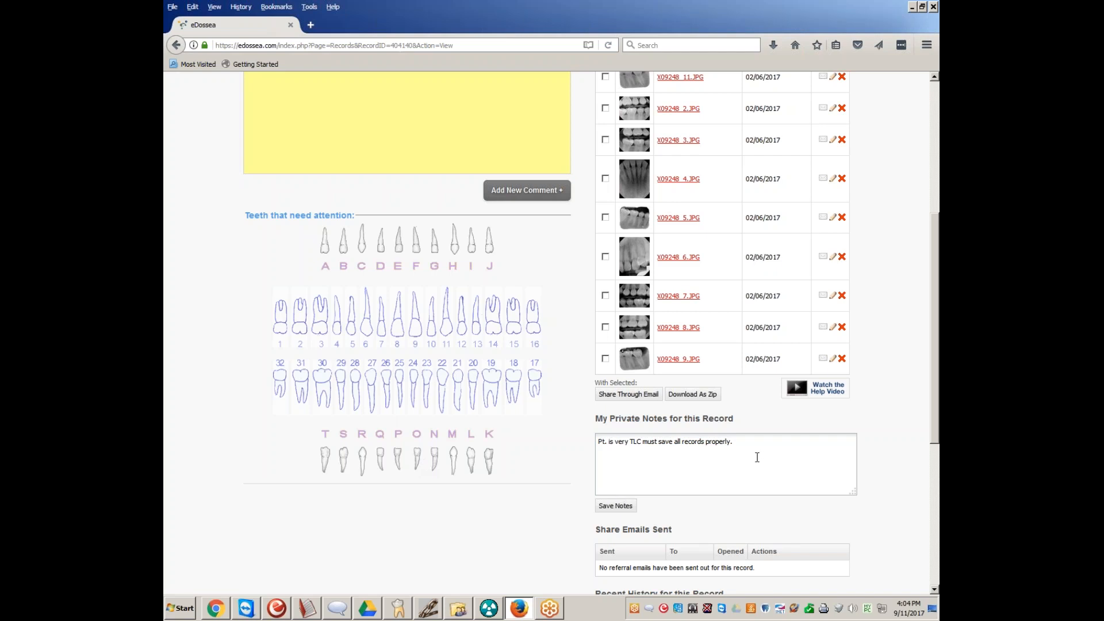
pyautogui.click(614, 506)
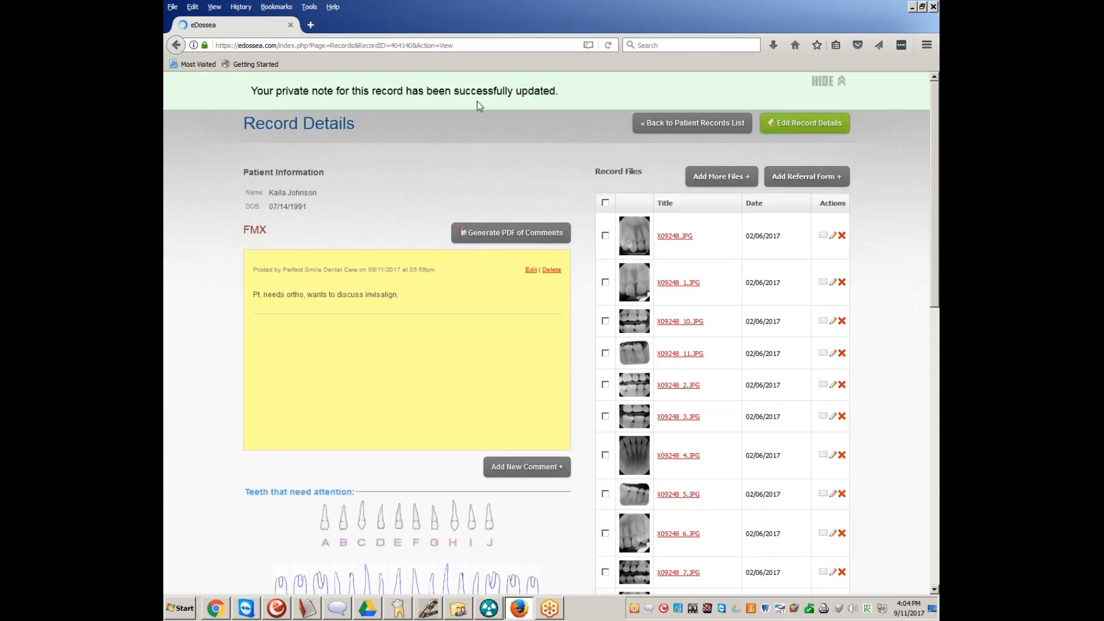
pyautogui.click(828, 75)
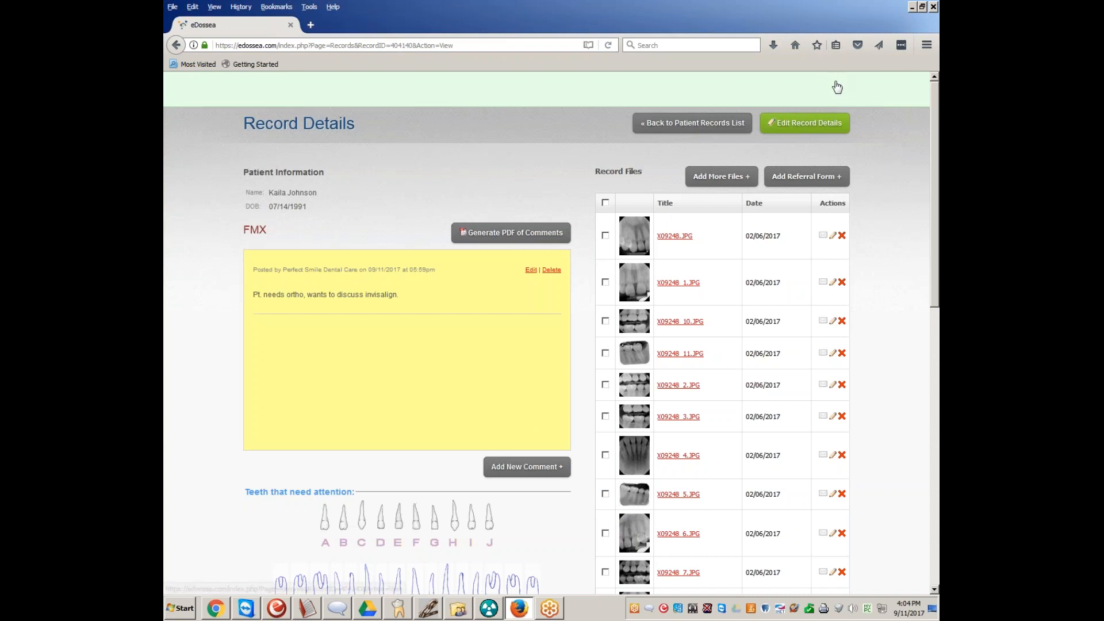
# Clear the private note's text on the FMX record, and look over the record's recent history
pyautogui.scroll(-2, 338, 532)
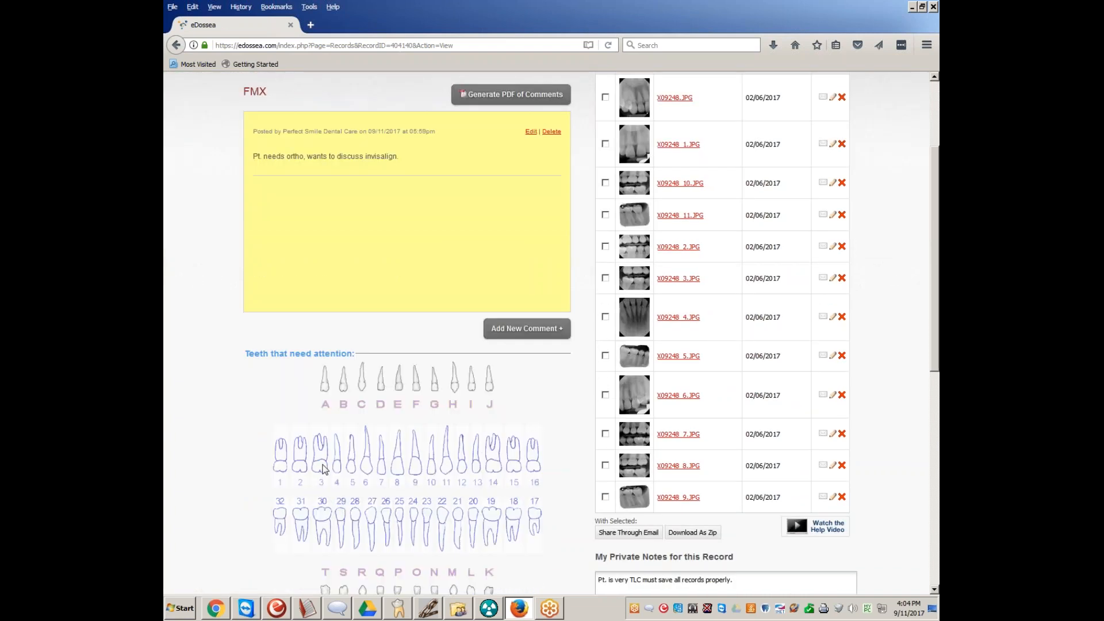
pyautogui.scroll(-2, 518, 470)
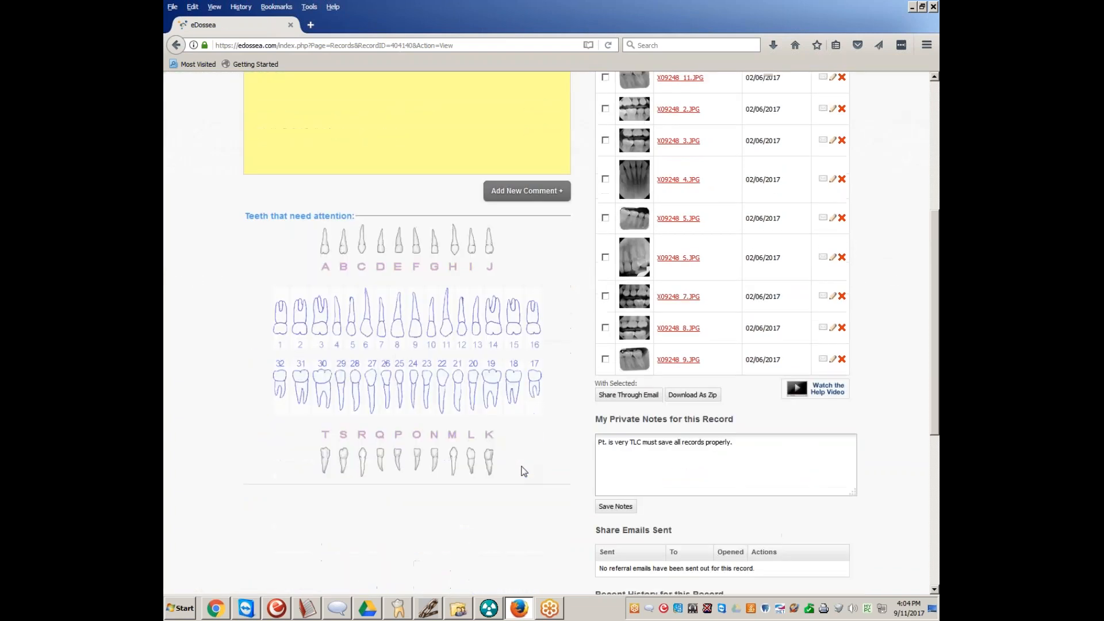
pyautogui.hotkey('ctrl', 'a')
pyautogui.press('BackSpace')
pyautogui.scroll(-2, 450, 425)
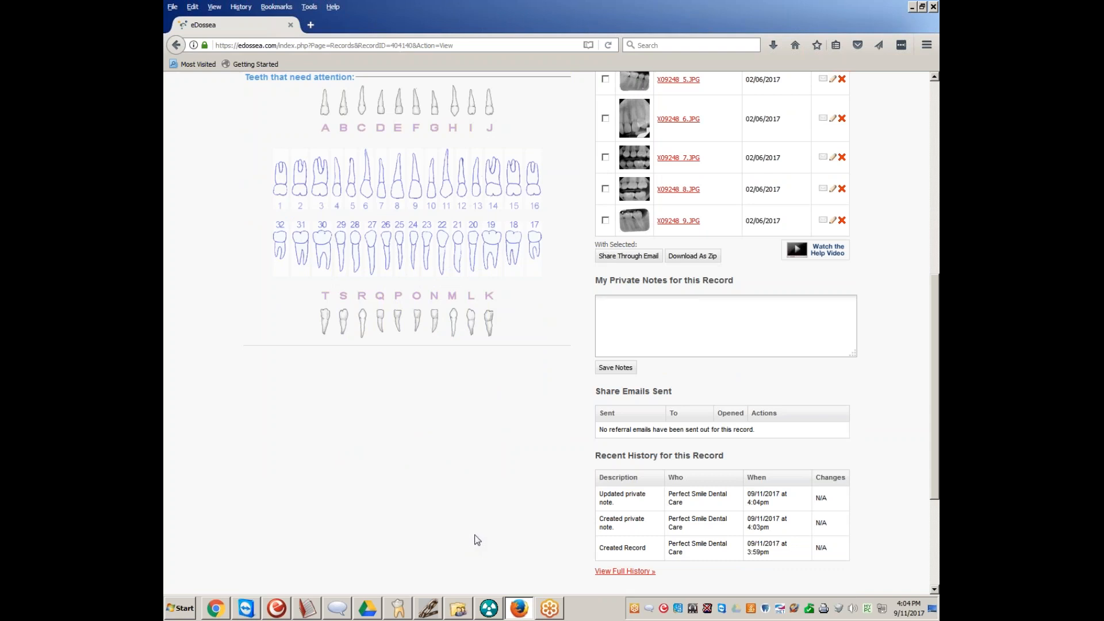
pyautogui.scroll(3, 379, 397)
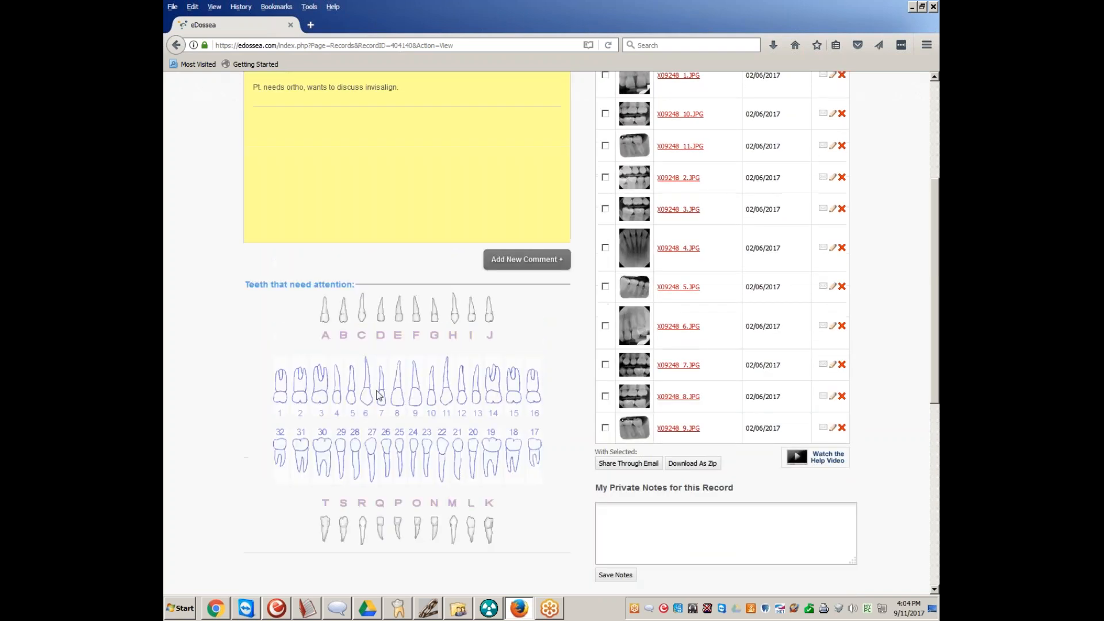
pyautogui.scroll(1, 319, 384)
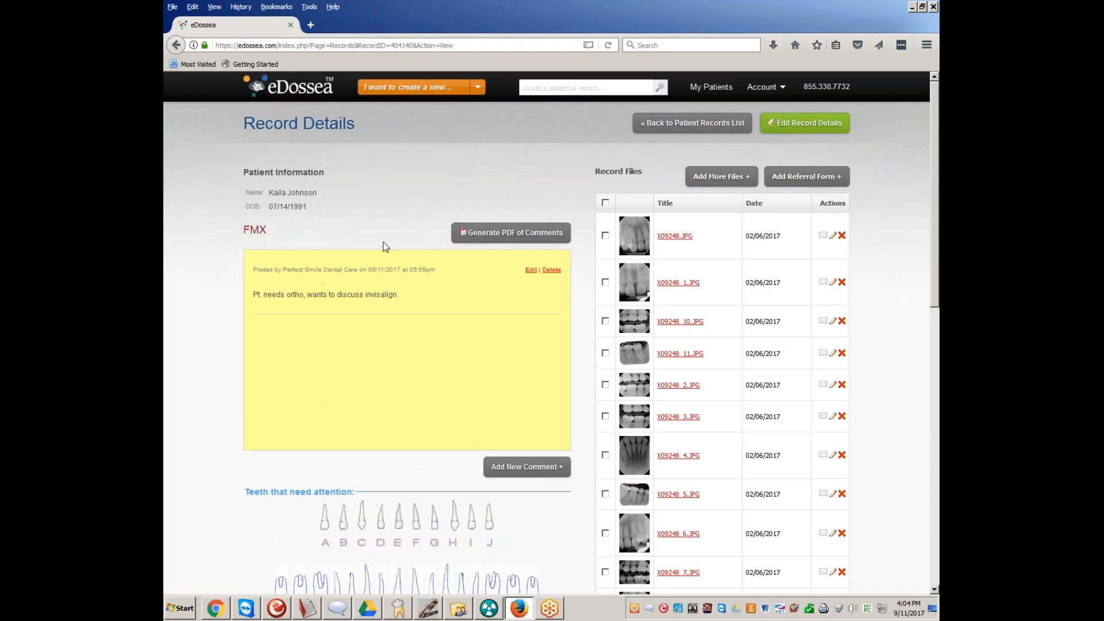
# Append "#3" and the writer's initials to the existing comment on the FMX record, and save the comment
pyautogui.click(530, 271)
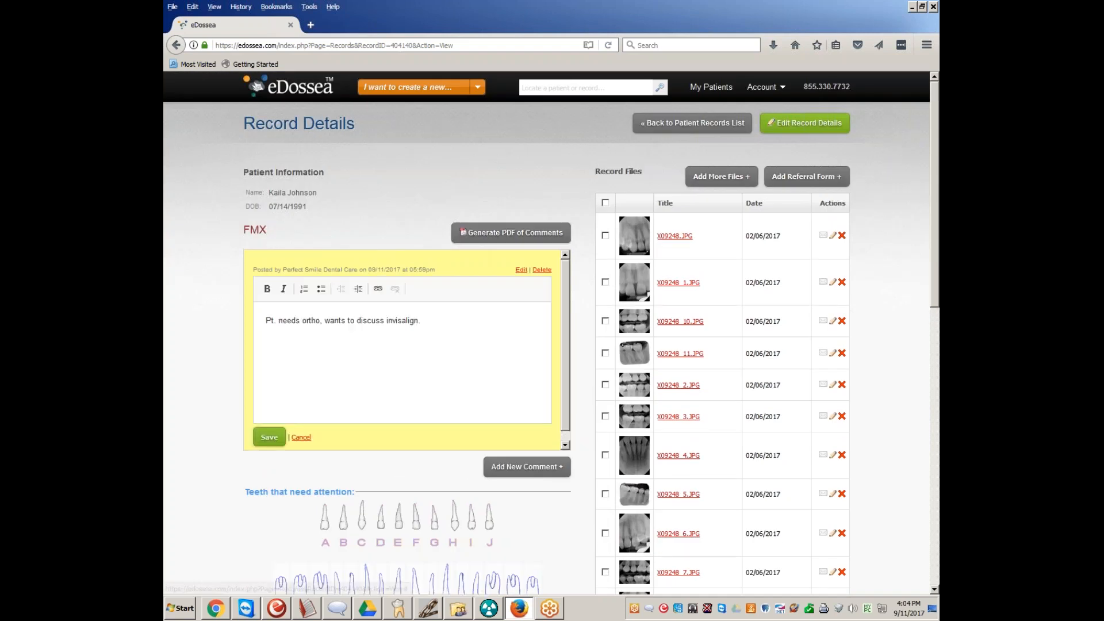
pyautogui.write('#3')
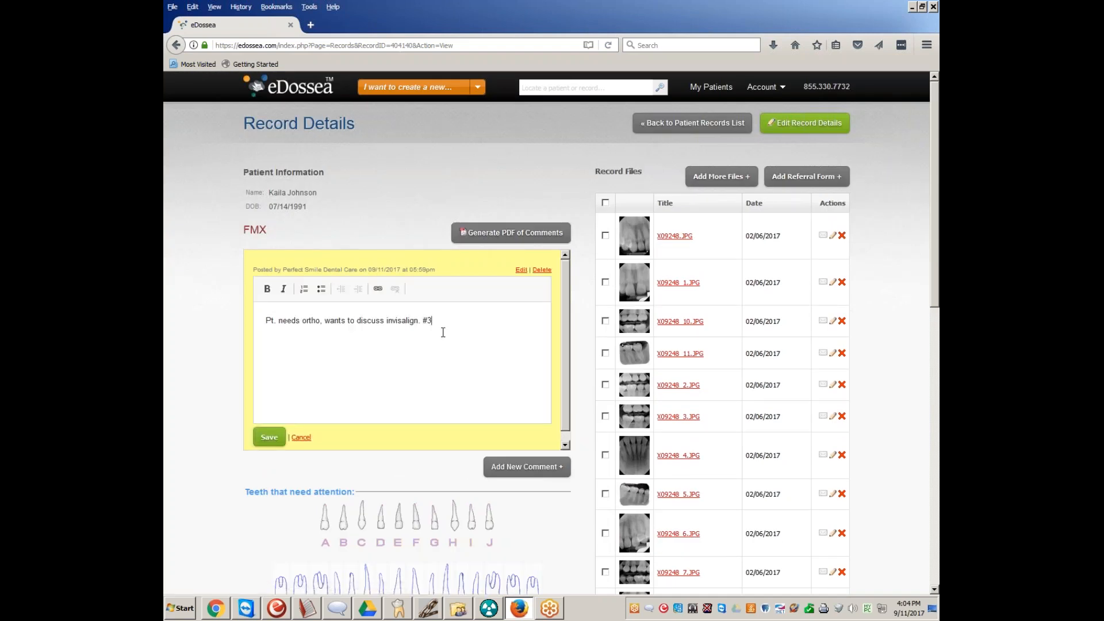
pyautogui.write('. KJ')
pyautogui.click(270, 437)
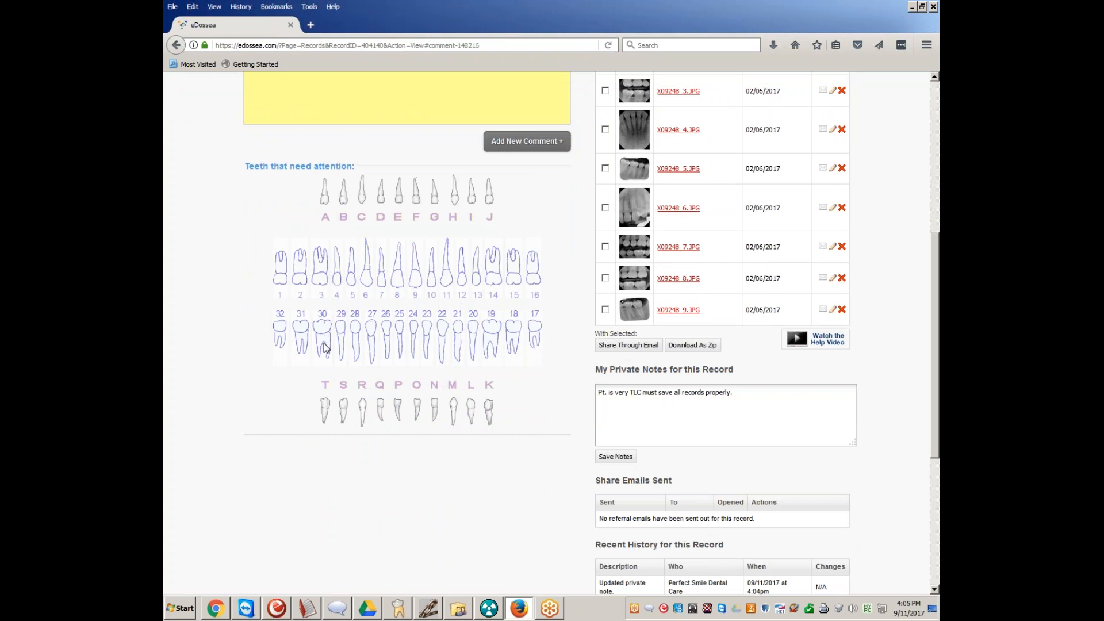
# Review the record's edited comment against the tooth chart, and look over the radiograph files, private note and recent history
pyautogui.scroll(2, 325, 347)
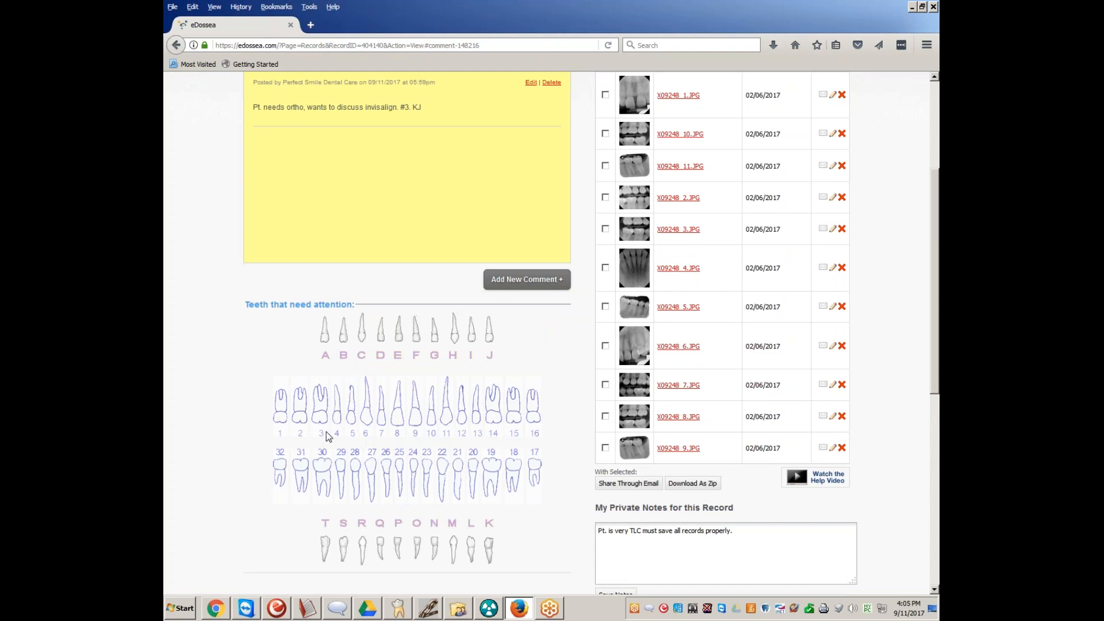
pyautogui.scroll(3, 327, 435)
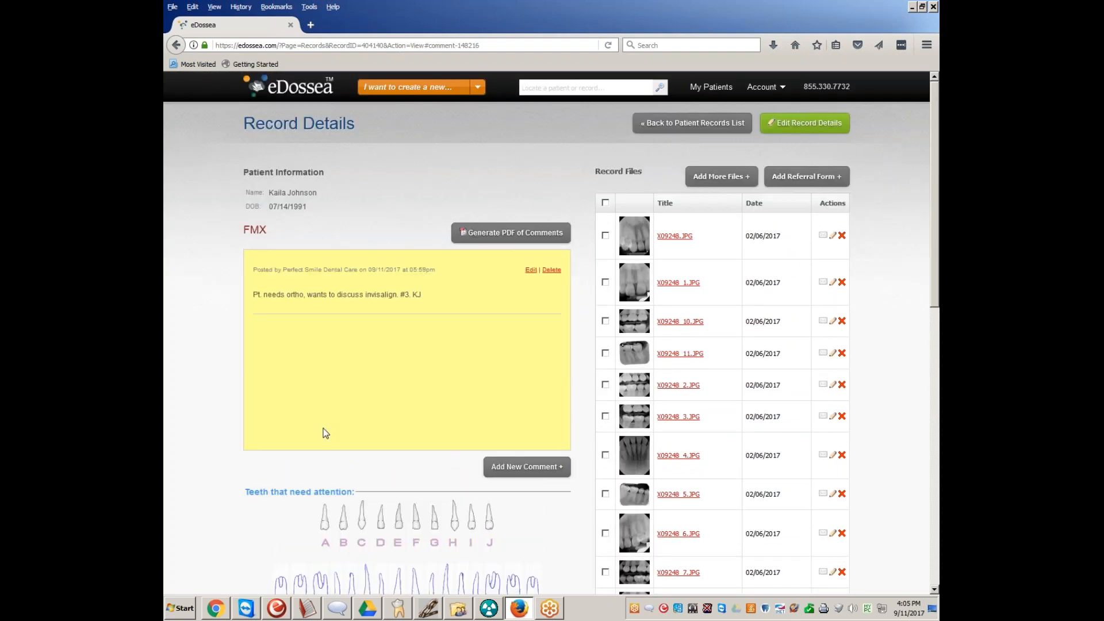
pyautogui.scroll(-2, 326, 432)
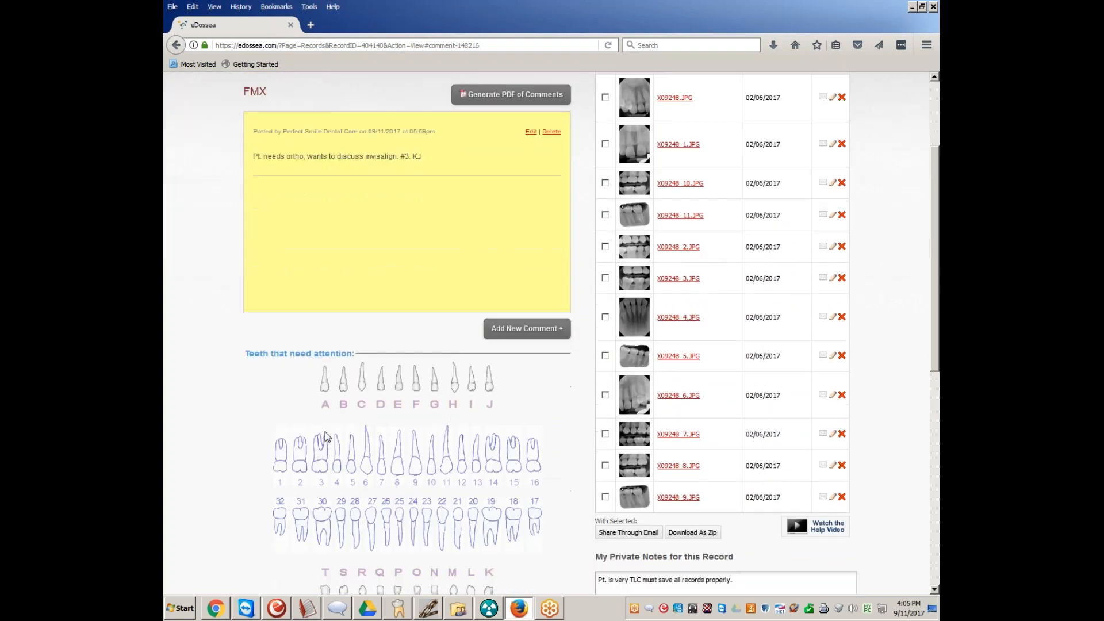
pyautogui.scroll(1, 613, 495)
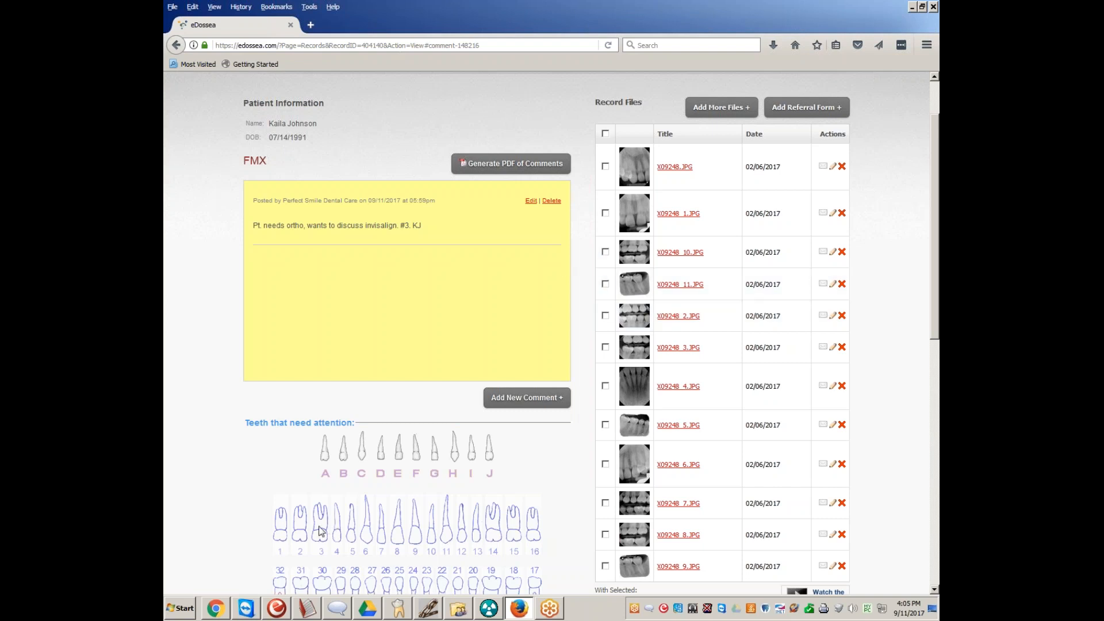
pyautogui.scroll(-2, 322, 532)
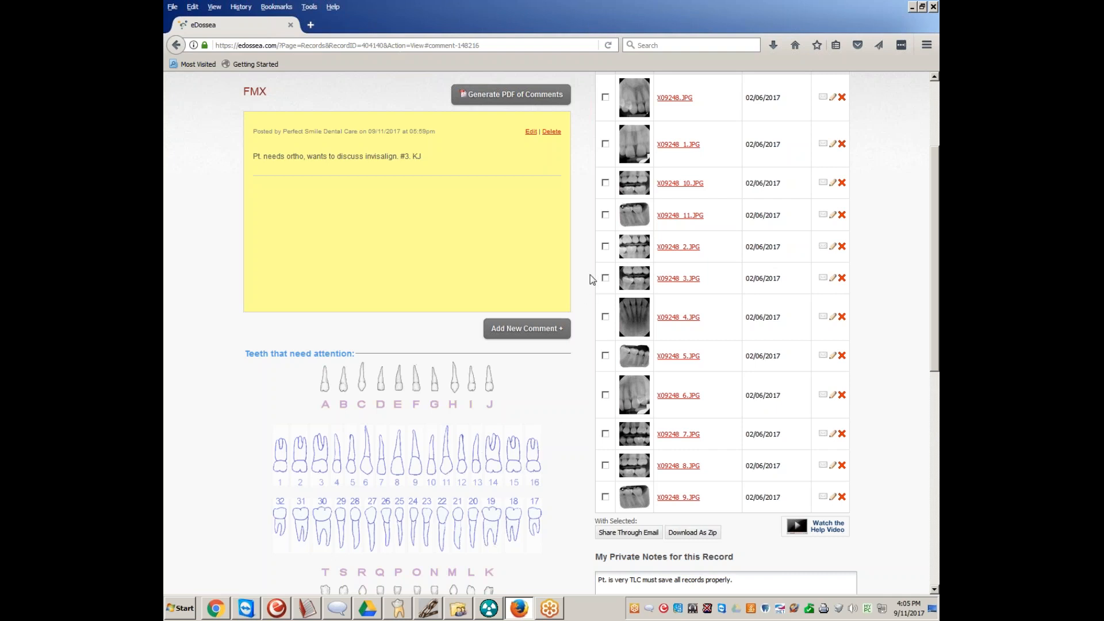
pyautogui.click(605, 246)
pyautogui.click(605, 246)
pyautogui.scroll(3, 445, 394)
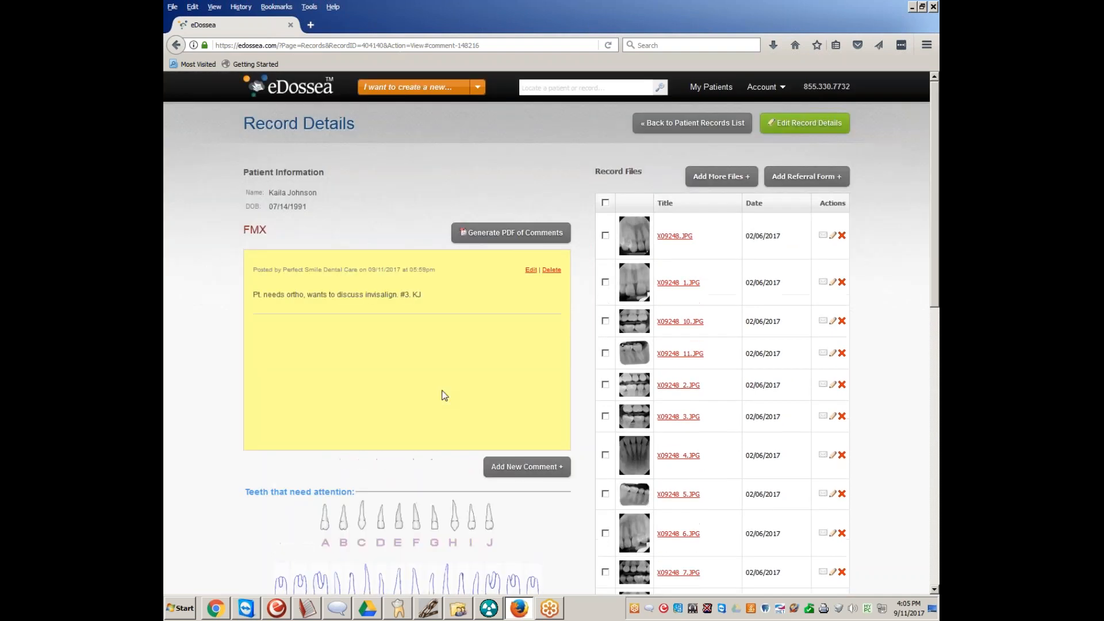
pyautogui.scroll(-3, 444, 390)
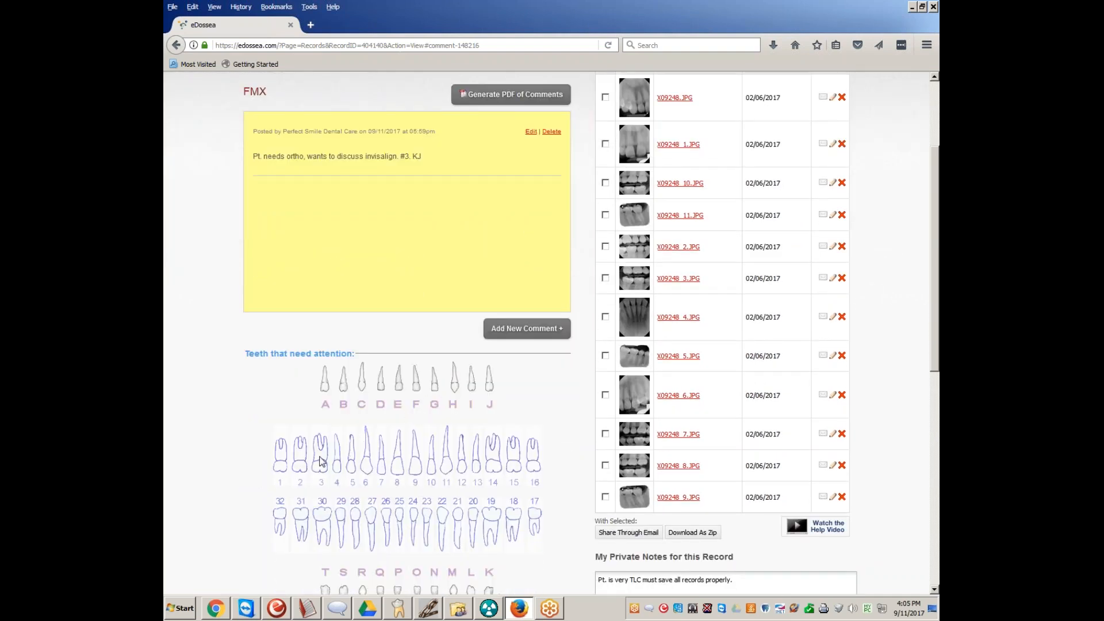
pyautogui.scroll(-6, 321, 454)
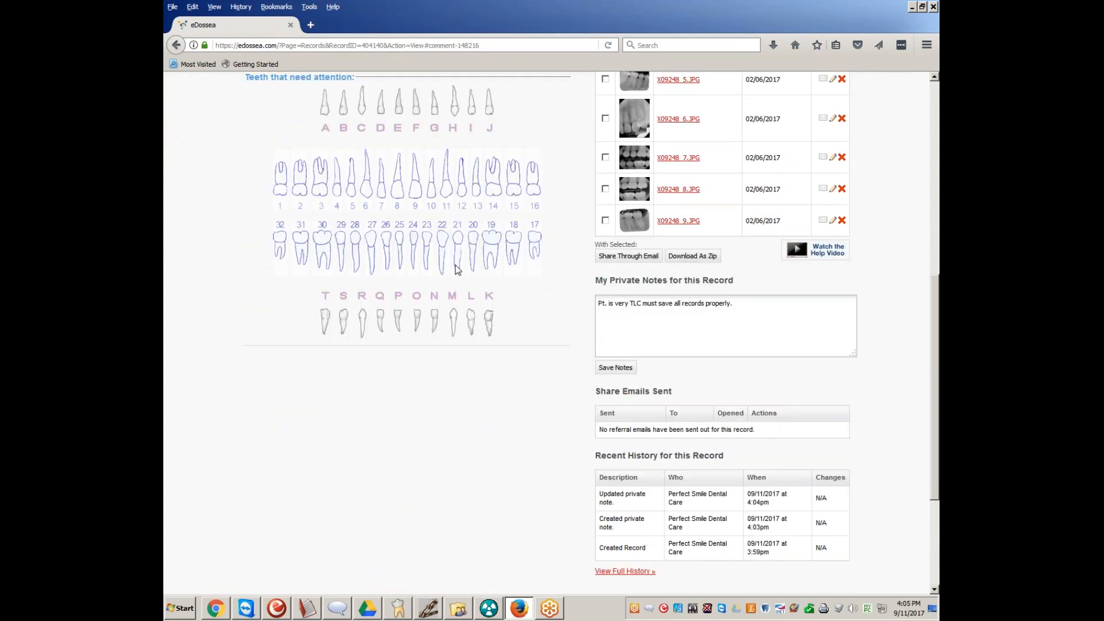
pyautogui.scroll(3, 477, 389)
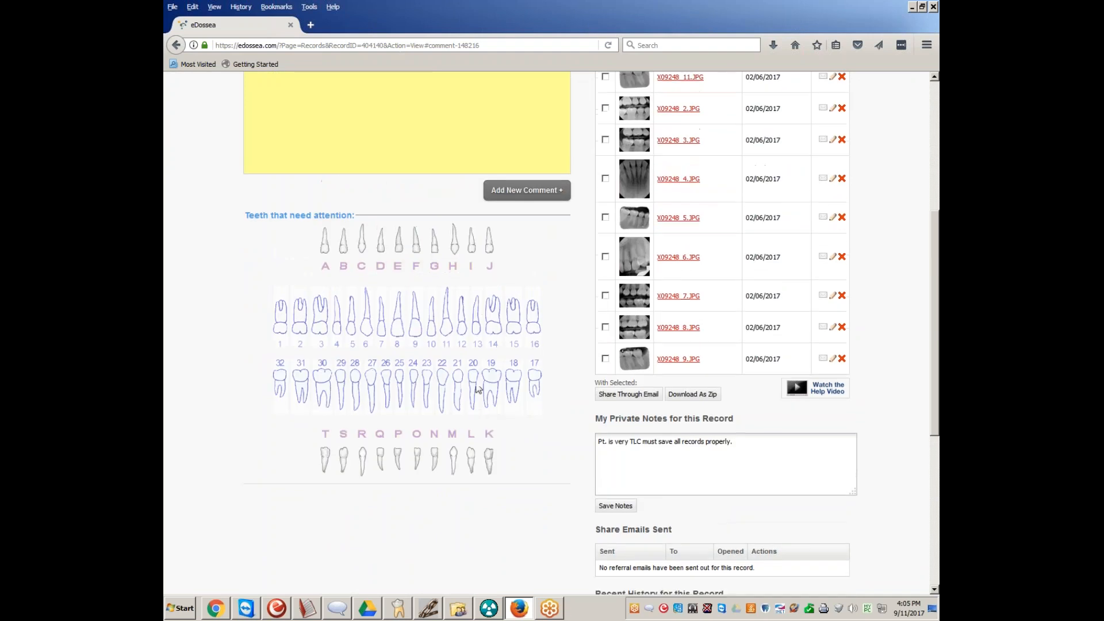
pyautogui.scroll(2, 368, 379)
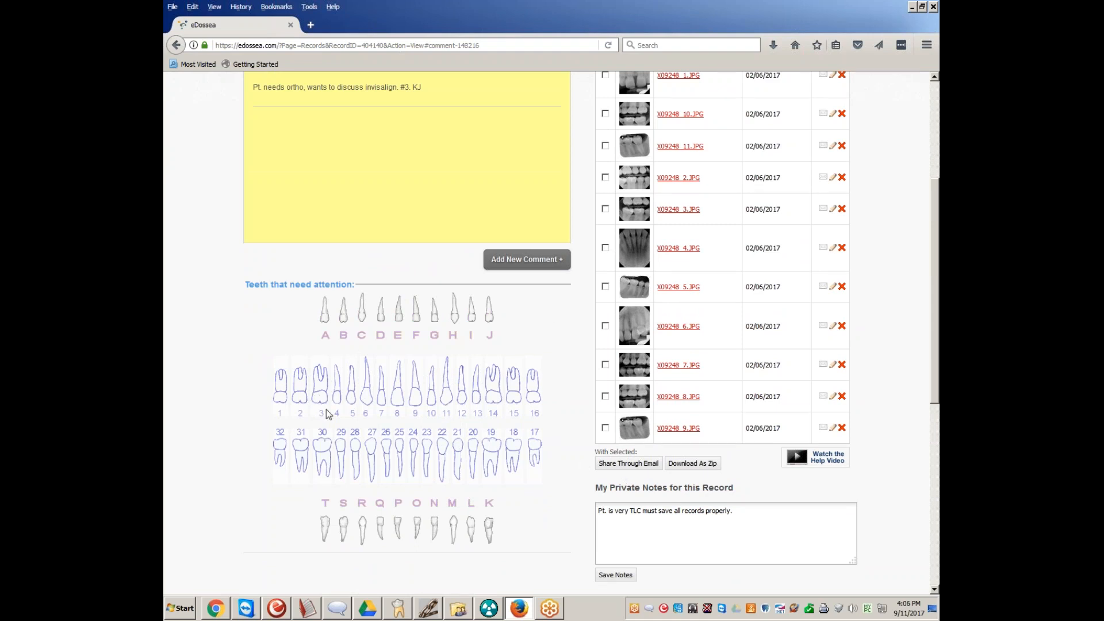
pyautogui.scroll(6, 729, 419)
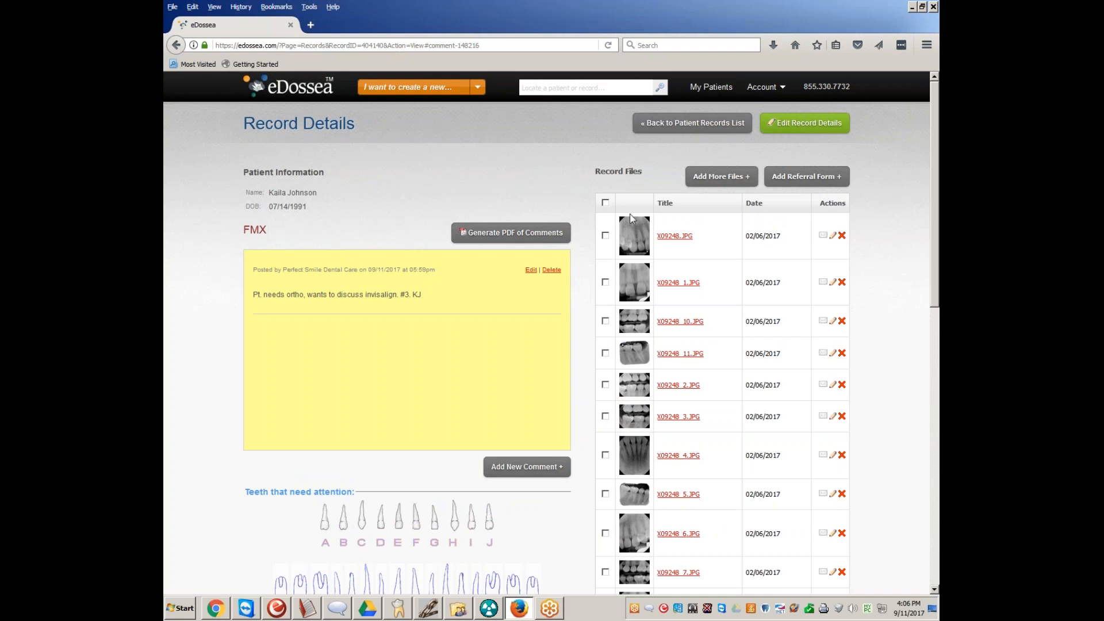
# Try to share the record's files through email without selecting any, and dismiss the alert
pyautogui.scroll(-2, 635, 296)
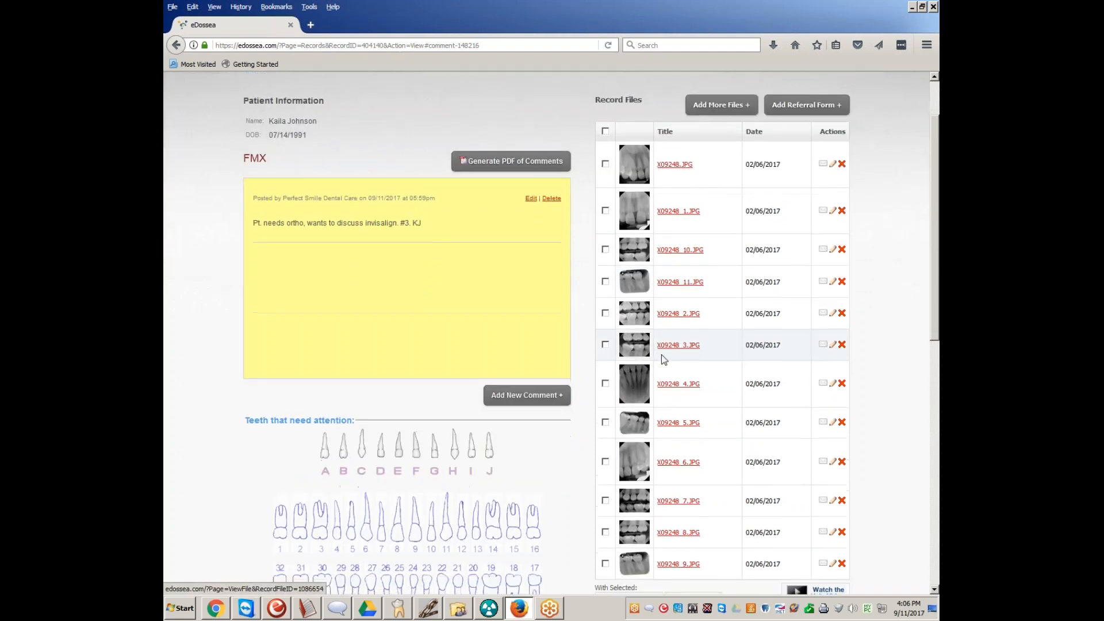
pyautogui.scroll(-5, 661, 352)
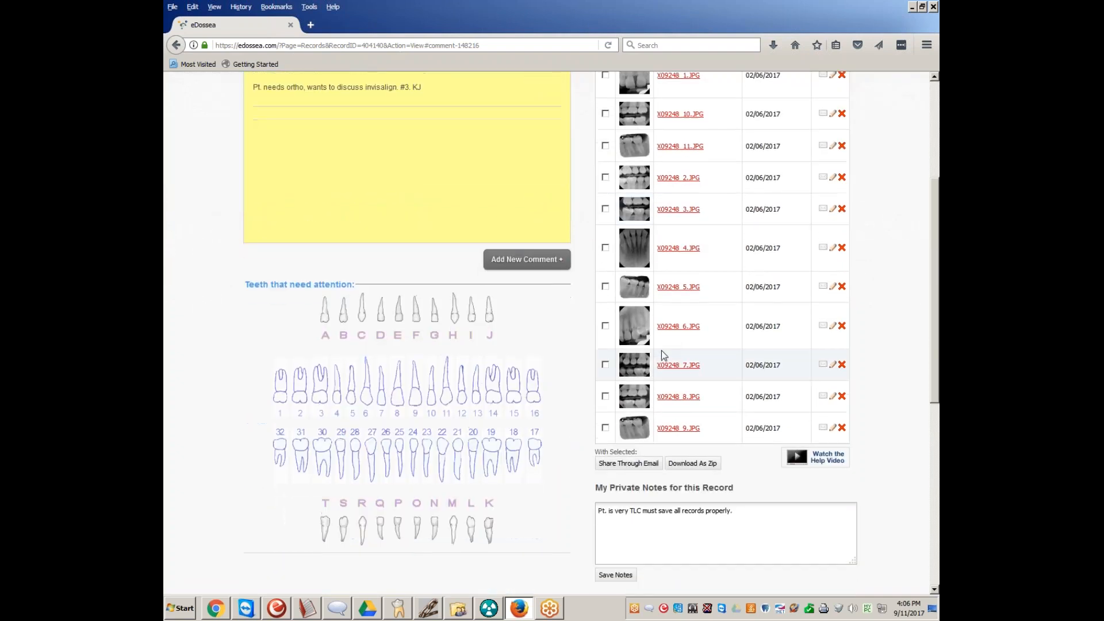
pyautogui.click(631, 468)
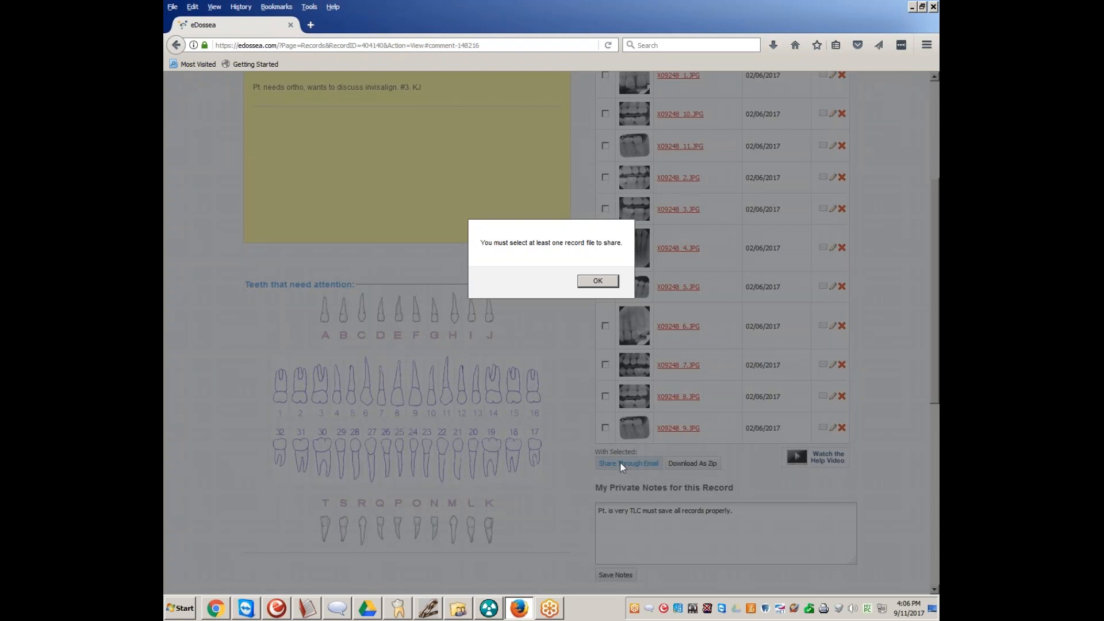
pyautogui.click(598, 280)
# Select all the files in the FMX record and start sharing them through email
pyautogui.scroll(5, 604, 279)
pyautogui.click(605, 203)
pyautogui.scroll(-5, 606, 352)
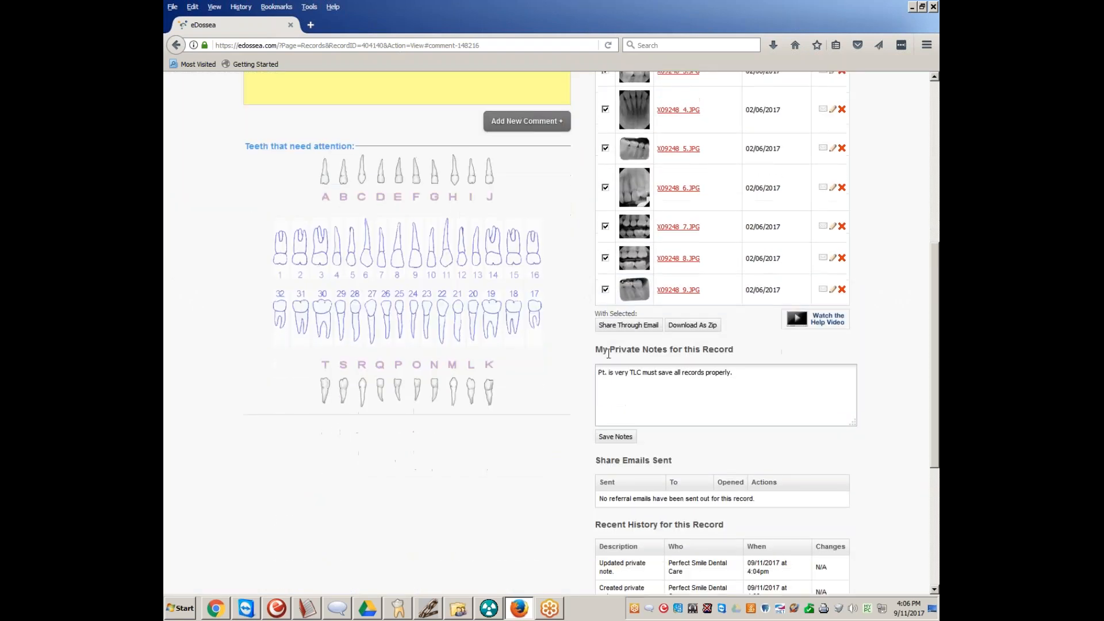
pyautogui.scroll(3, 608, 353)
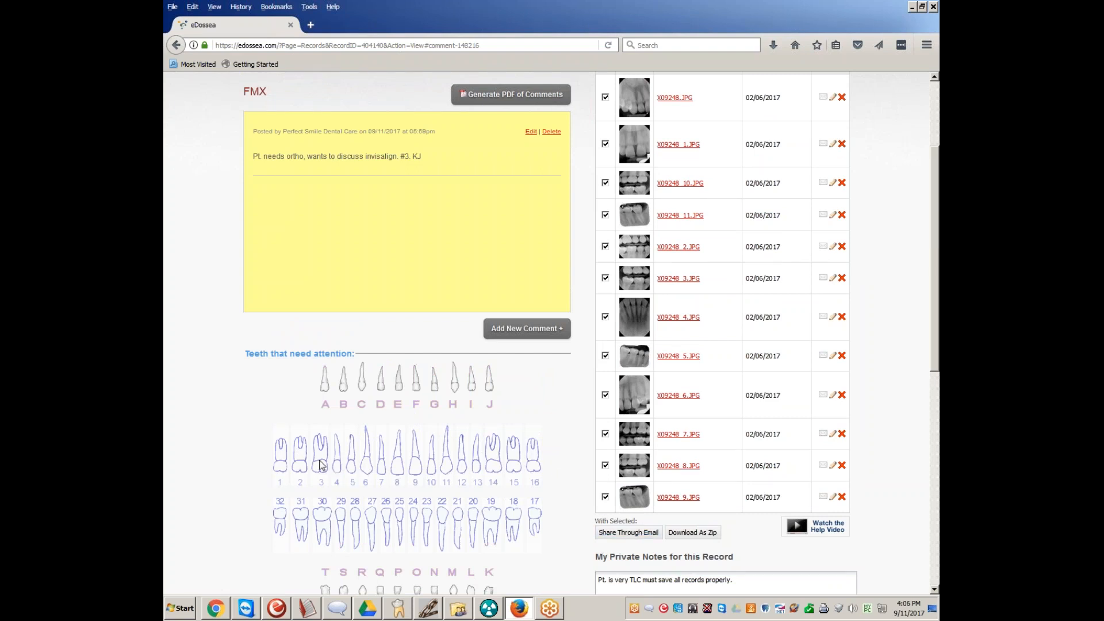
pyautogui.click(622, 534)
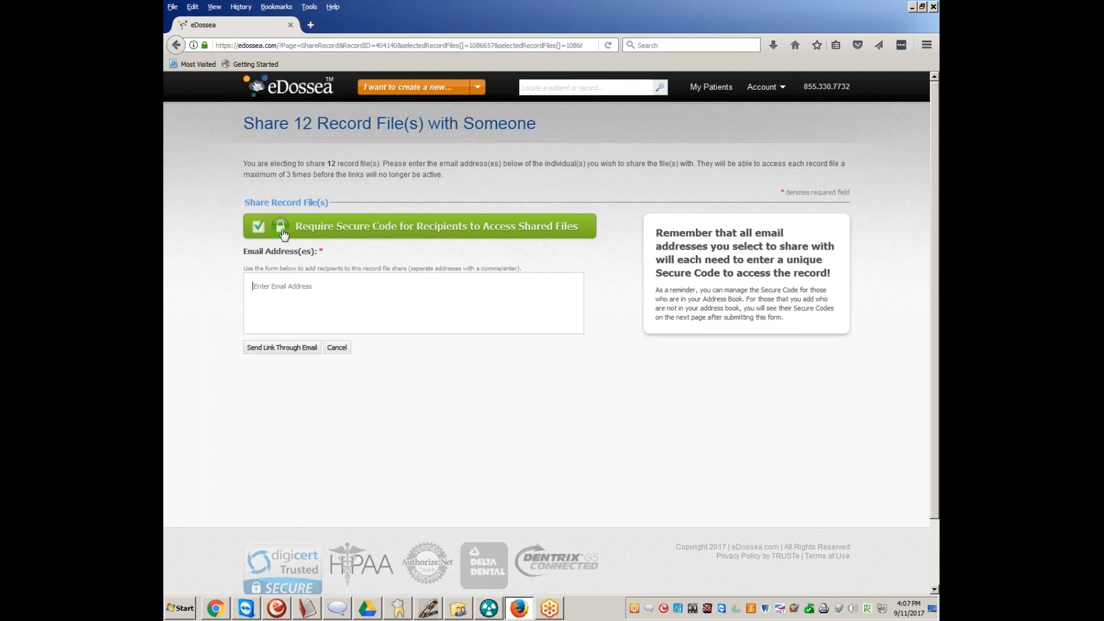
# Turn the share's secure code requirement off and on again, and add the first recipient's e-mail from the address book suggestions
pyautogui.click(264, 231)
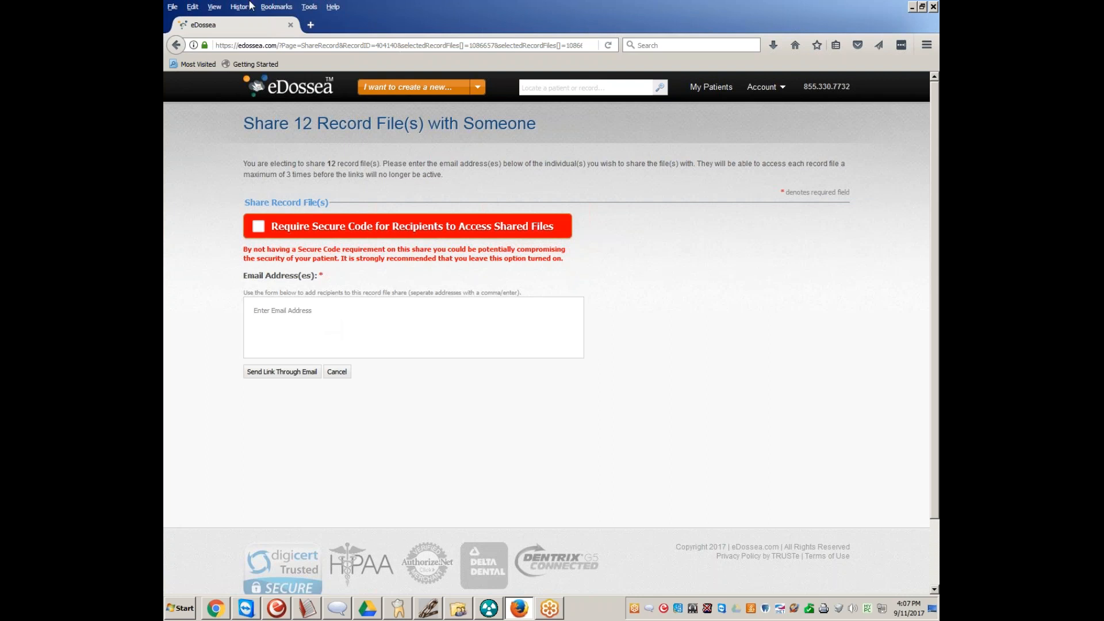
pyautogui.click(265, 228)
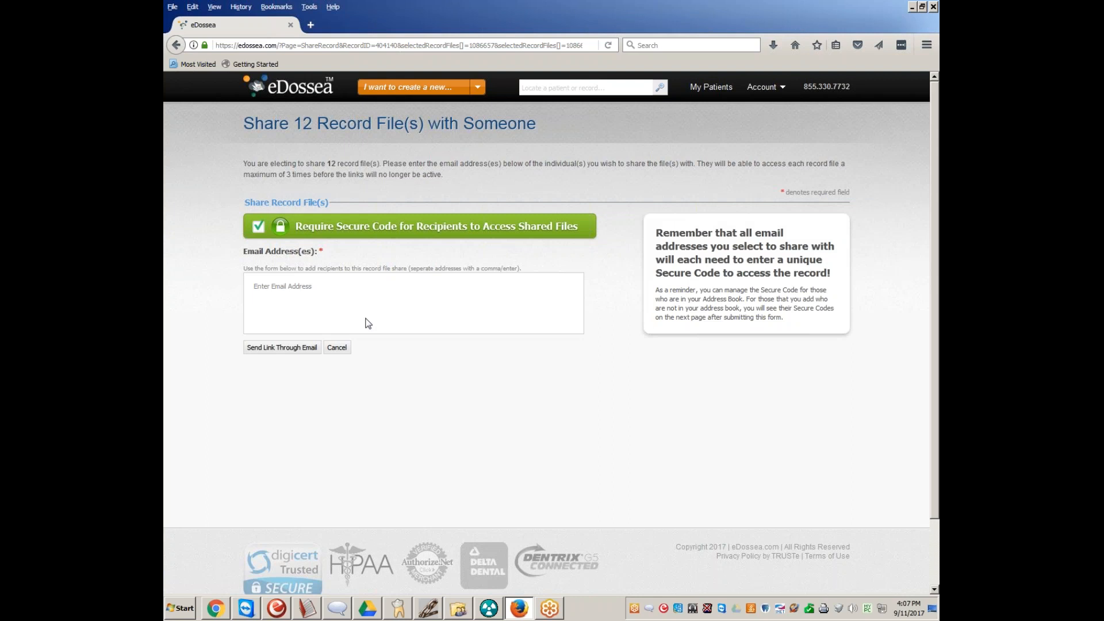
pyautogui.click(334, 323)
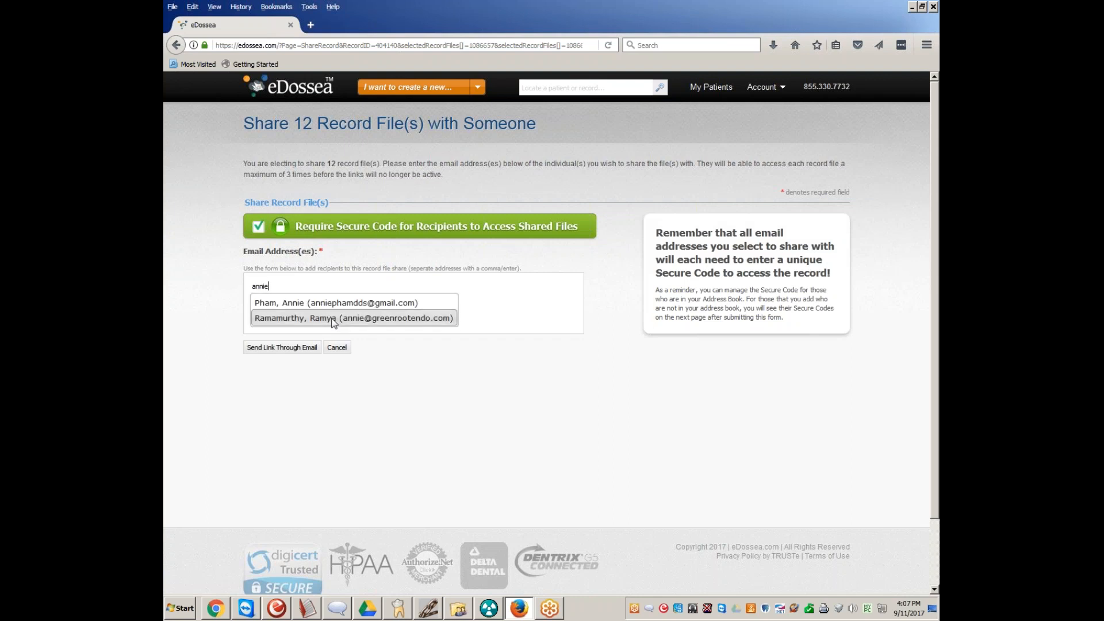
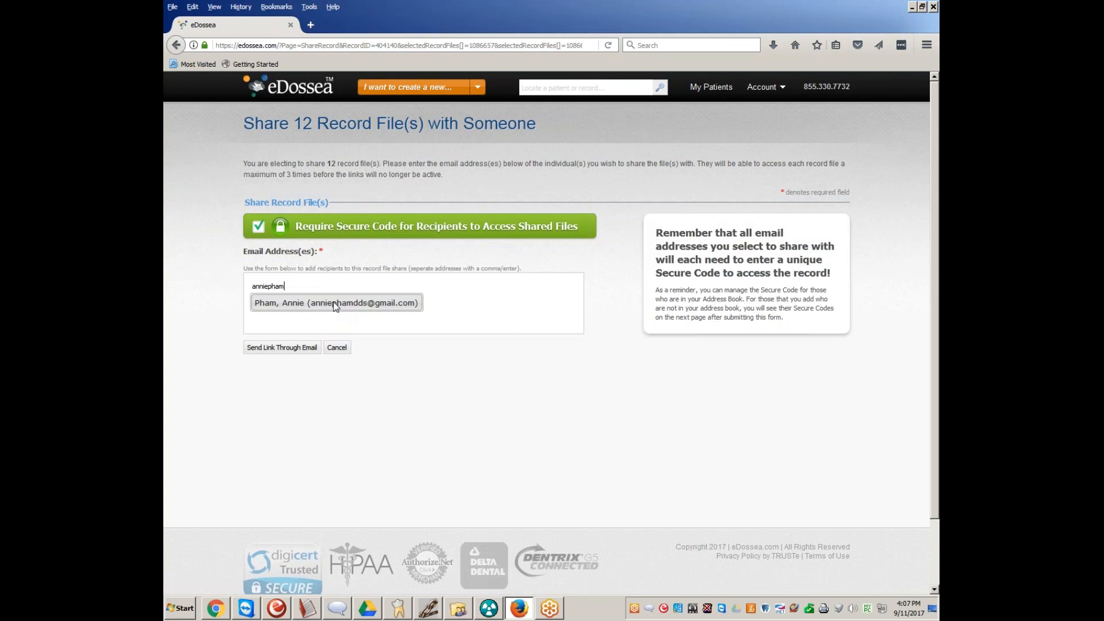
pyautogui.click(335, 303)
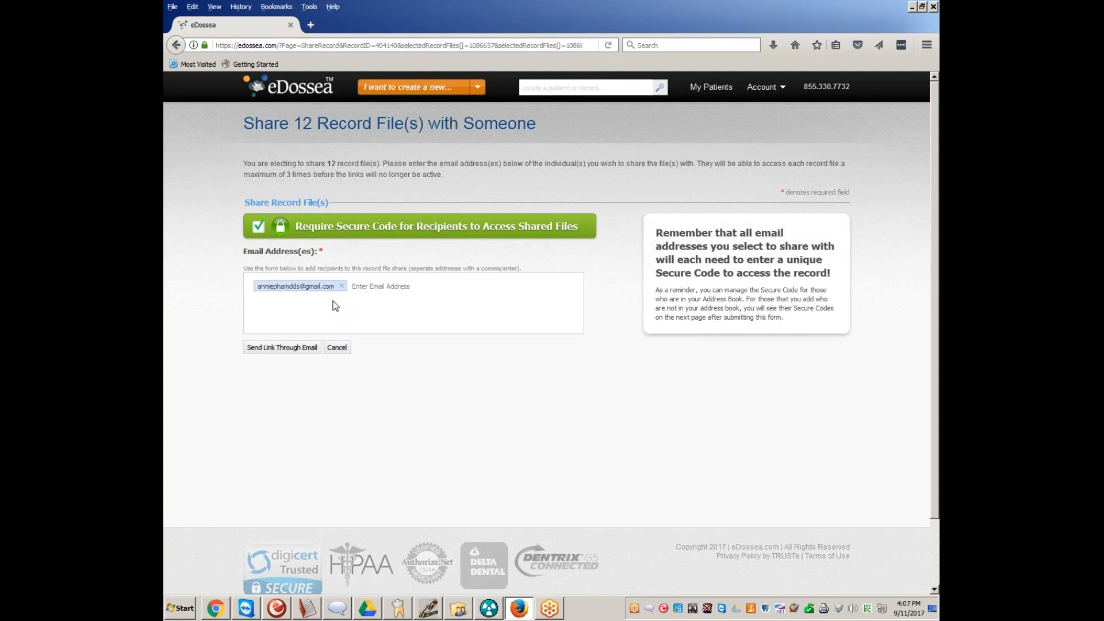
pyautogui.doubleClick(313, 286)
# Enter a second recipient's e-mail address for the share link and agree to add that person to the address book
pyautogui.click(282, 313)
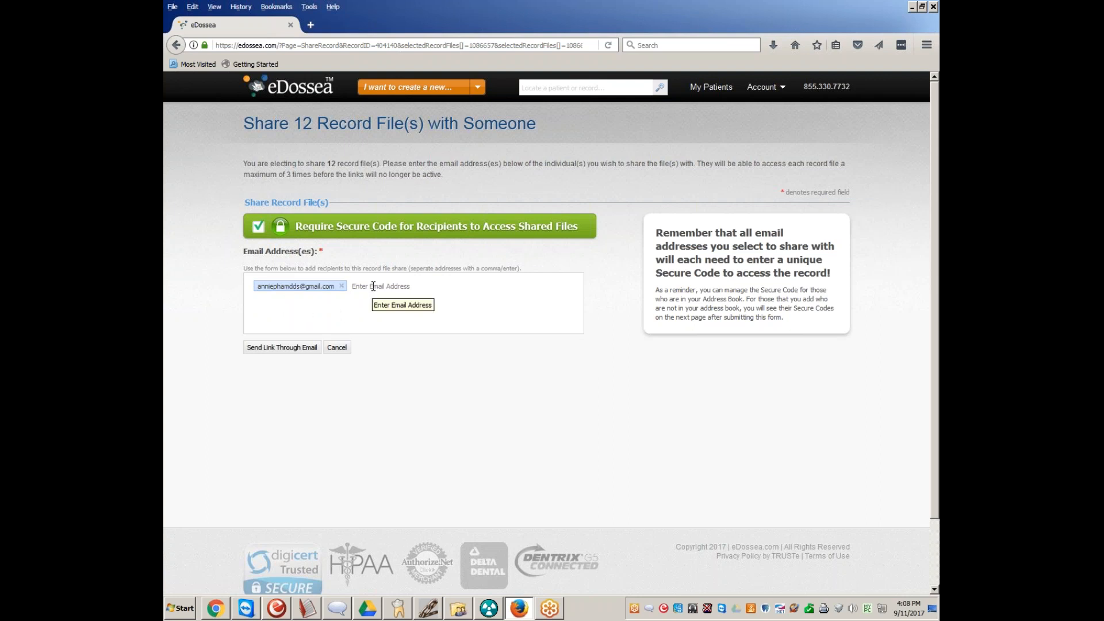
pyautogui.click(304, 349)
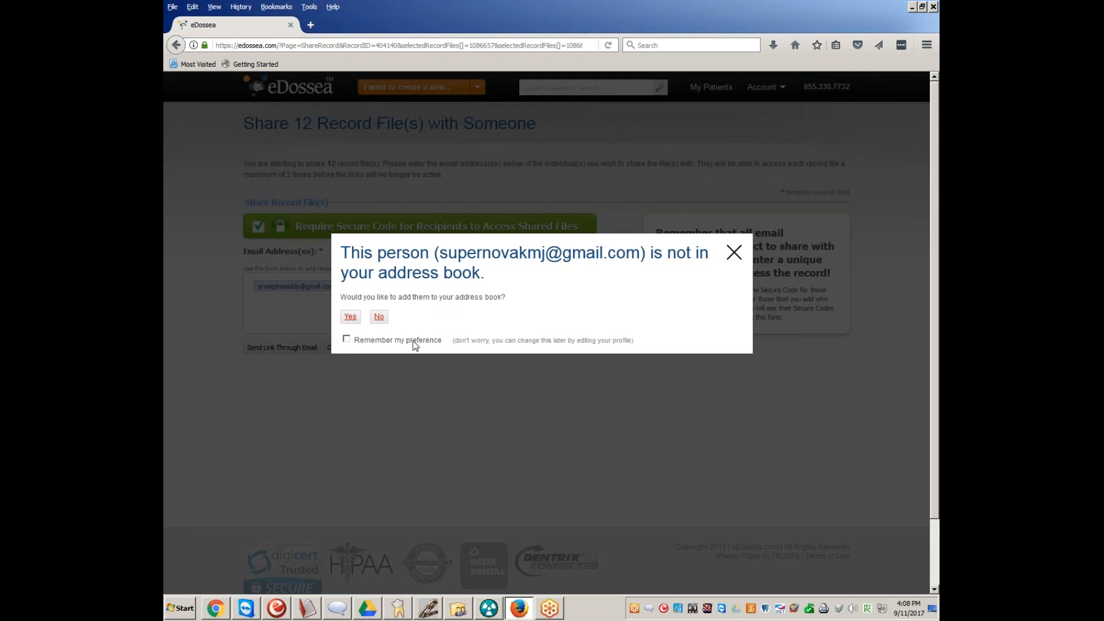
pyautogui.click(358, 322)
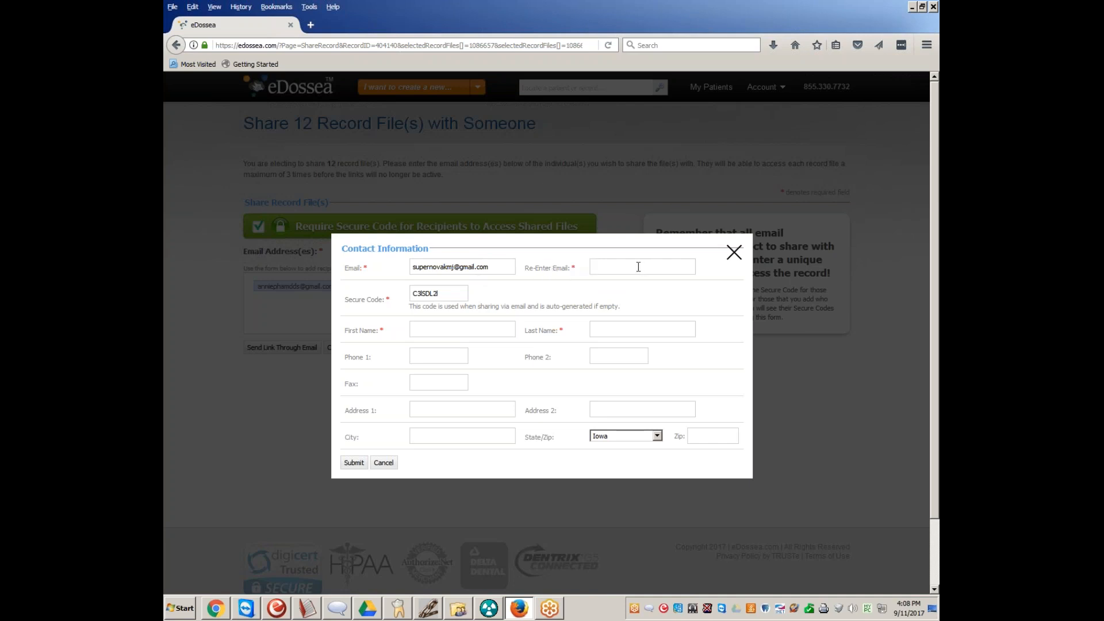
# Re-enter the new contact's e-mail address and replace the generated secure code with a custom one
pyautogui.click(639, 267)
pyautogui.press('Tab')
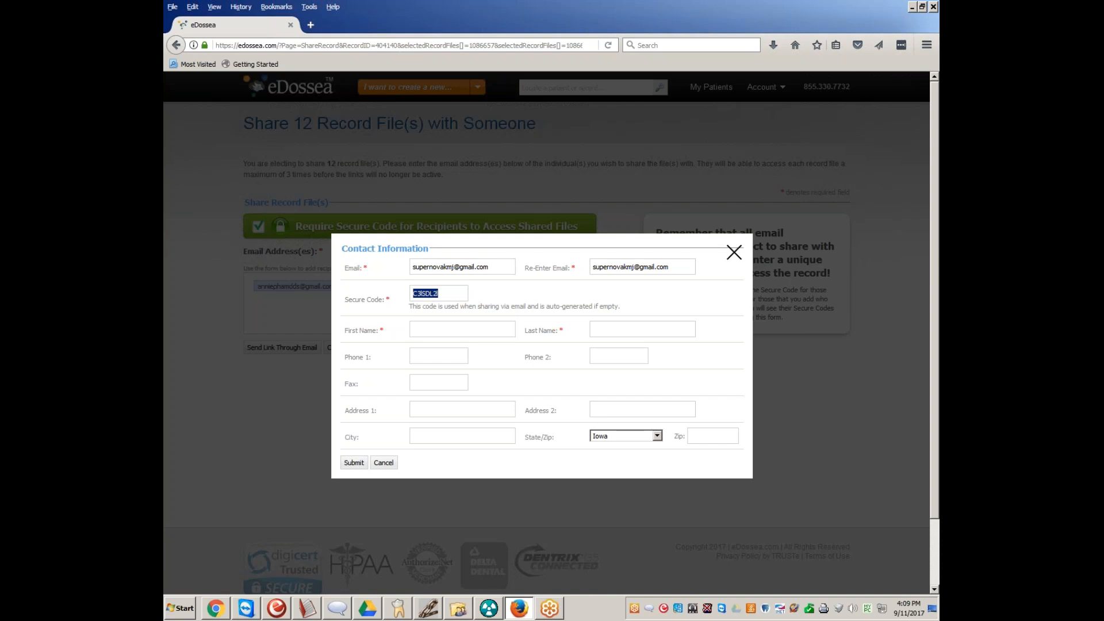
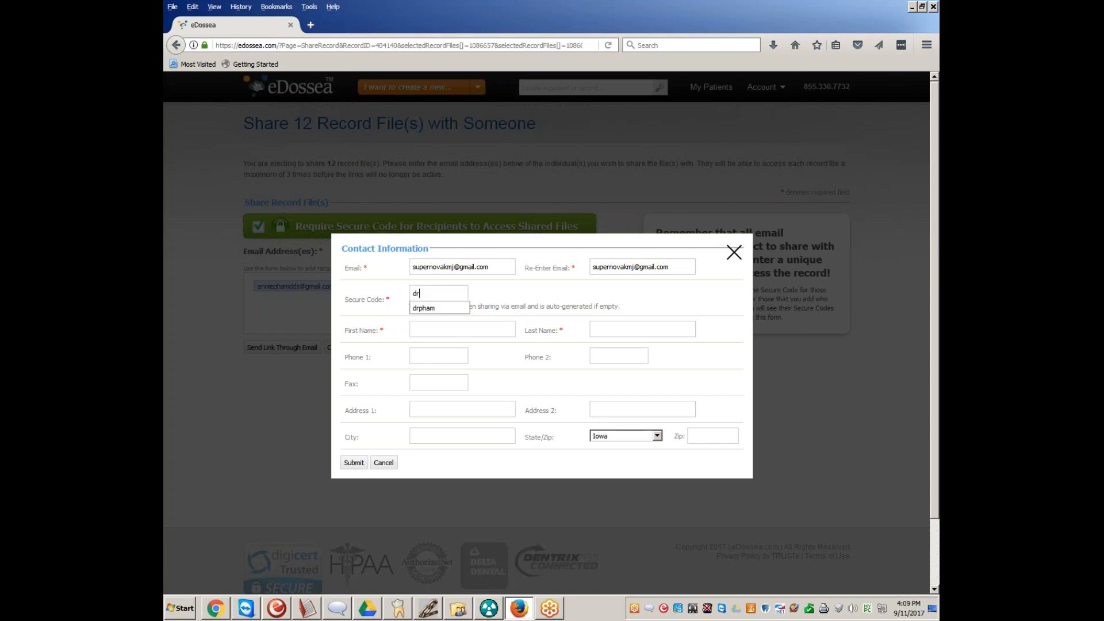
# Fill in the new contact's first name, last name and primary phone number
pyautogui.click(457, 332)
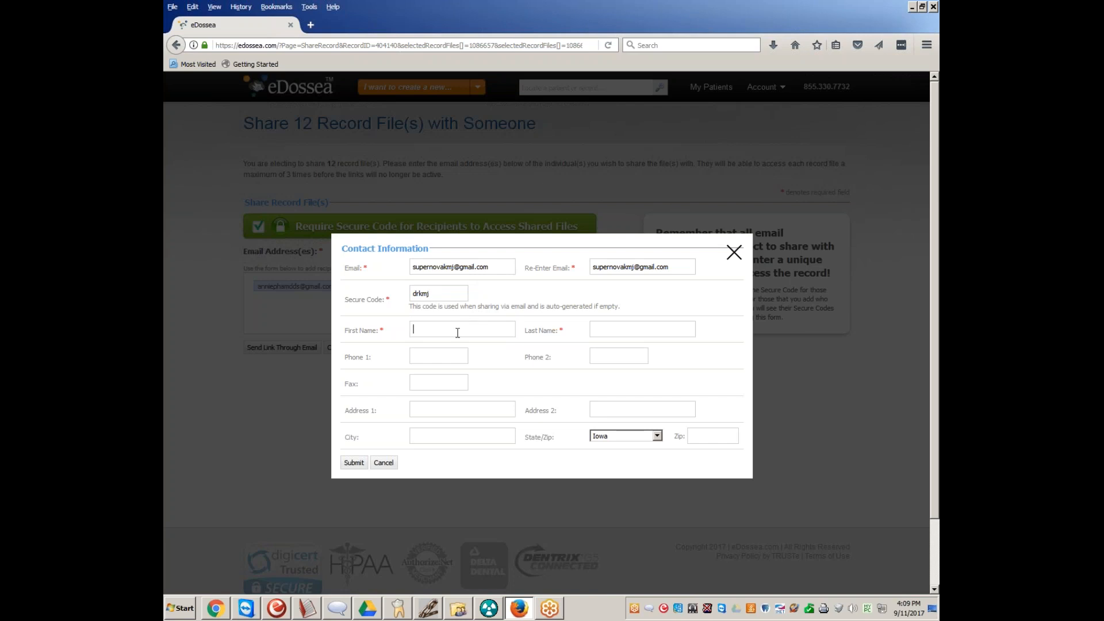
pyautogui.write('K')
pyautogui.write('Johnson')
pyautogui.write('510555')
pyautogui.write('8782')
# Fill in the new contact's street address, city, state and ZIP code
pyautogui.write('San Jose')
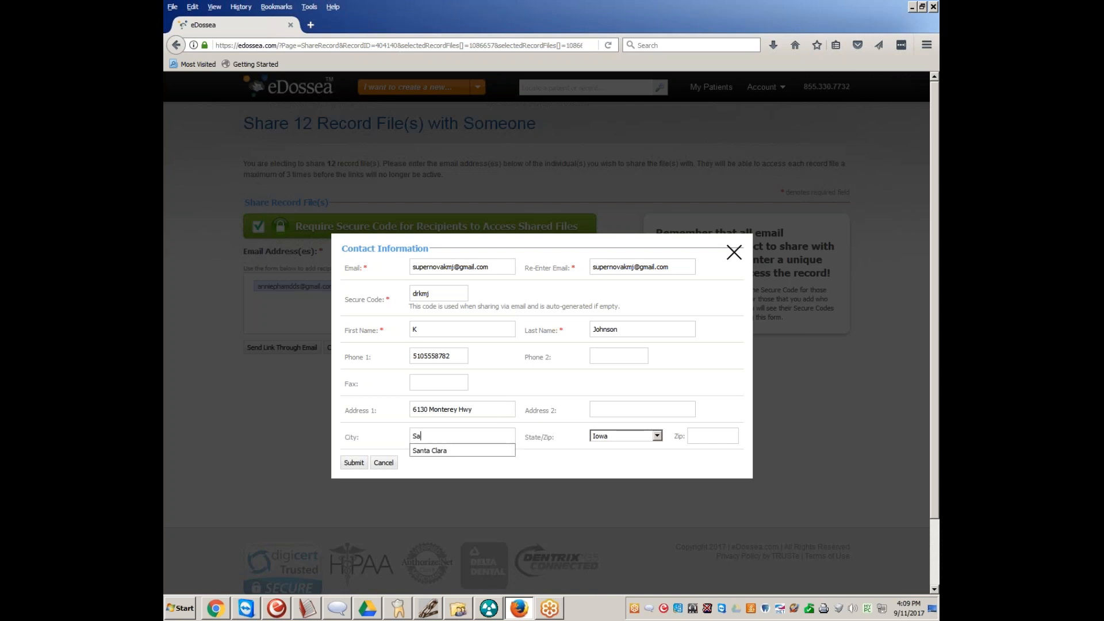
pyautogui.click(637, 434)
pyautogui.press('c')
pyautogui.press('Tab')
pyautogui.write('95138')
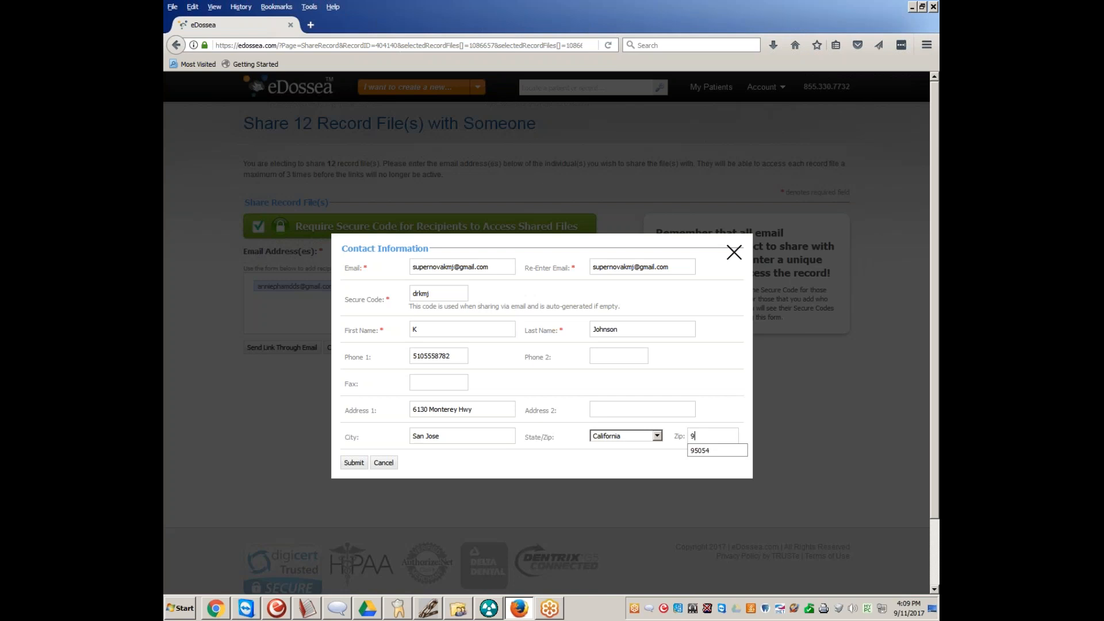
# Save the new contact and share the record files by email, replacing the first recipient's secure code
pyautogui.click(356, 463)
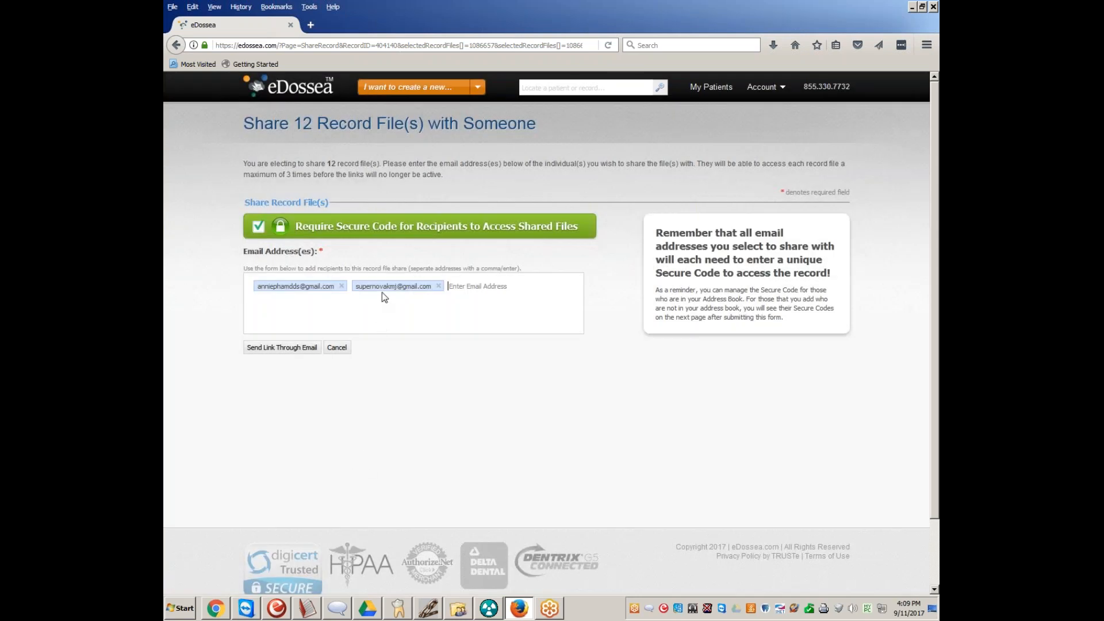
pyautogui.click(282, 348)
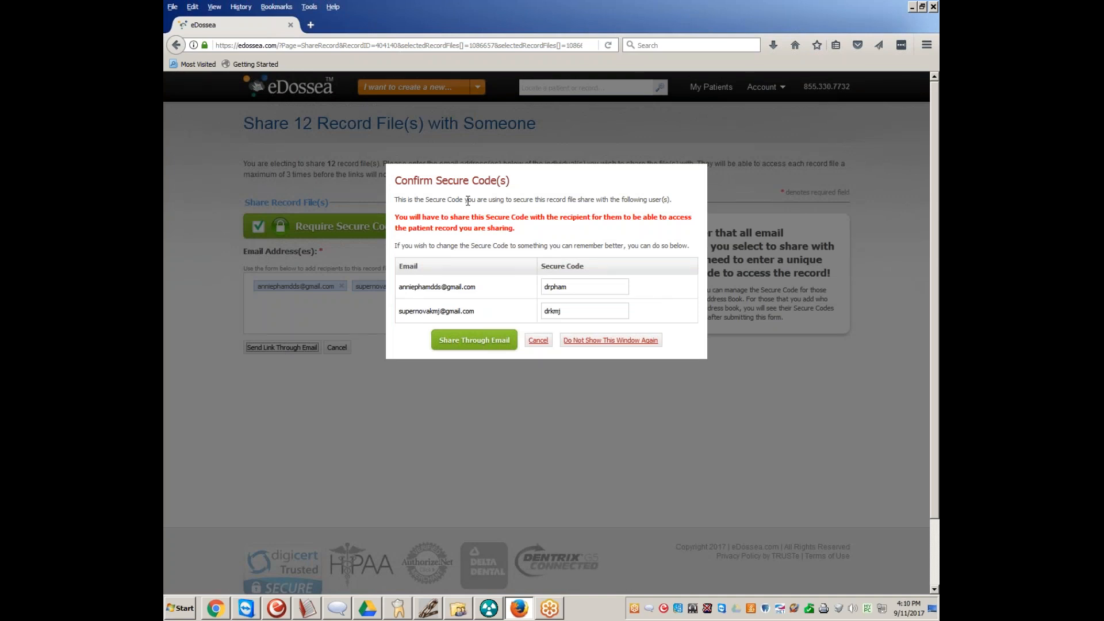
pyautogui.moveTo(596, 289); pyautogui.dragTo(444, 269)
pyautogui.press('BackSpace')
pyautogui.click(484, 344)
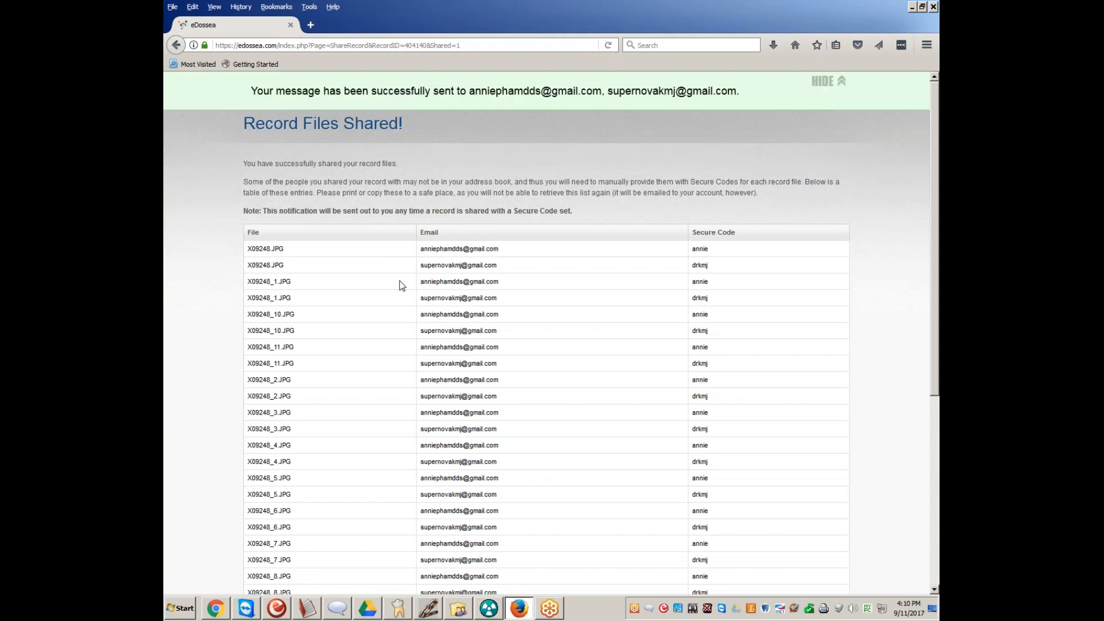
# Review the list of shared files and secure codes, and return through the record details to the patient's records list
pyautogui.scroll(-2, 535, 286)
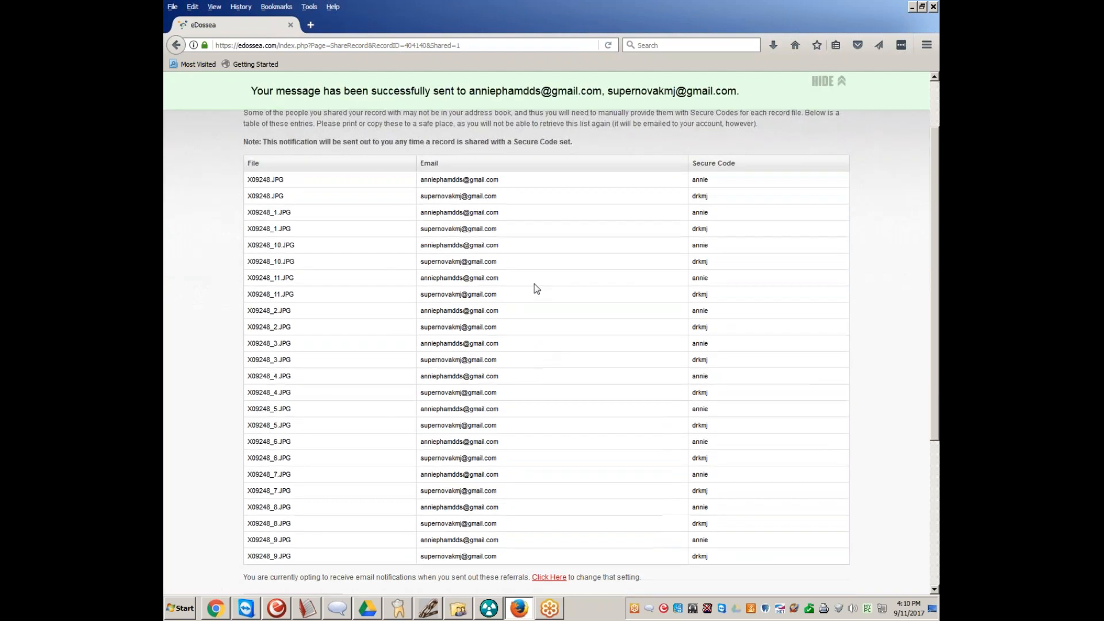
pyautogui.scroll(-5, 536, 286)
pyautogui.scroll(5, 536, 286)
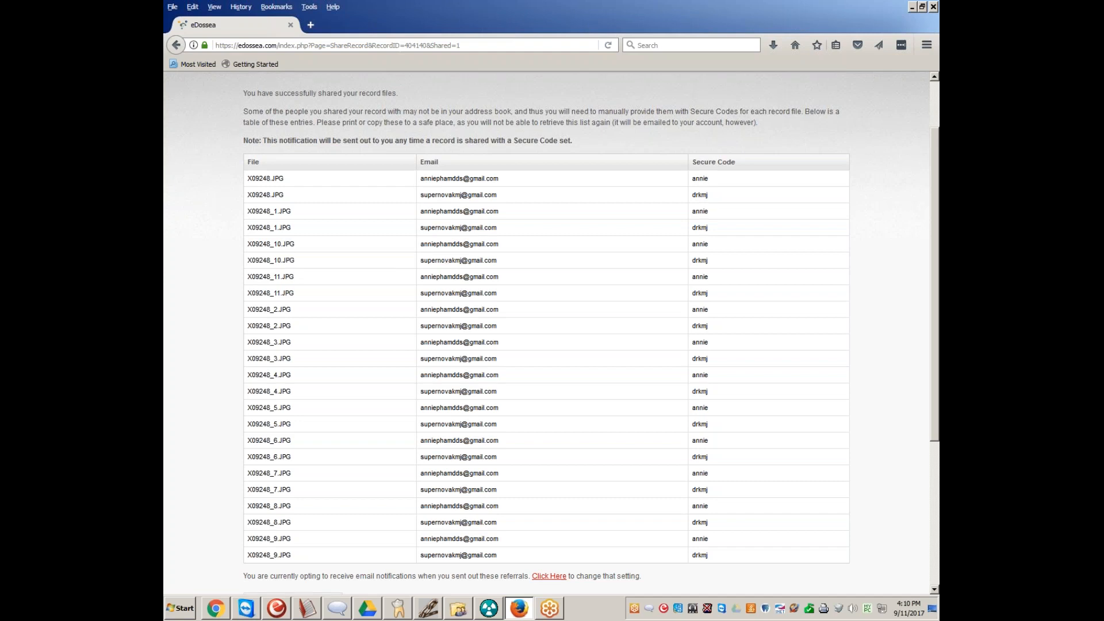
pyautogui.scroll(-5, 442, 270)
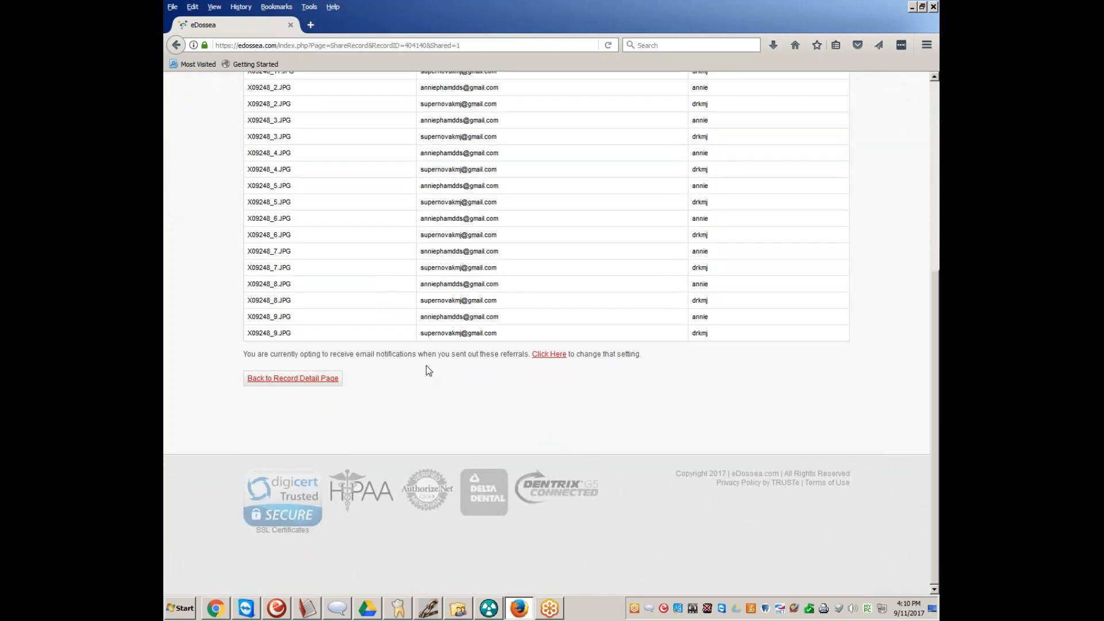
pyautogui.click(316, 378)
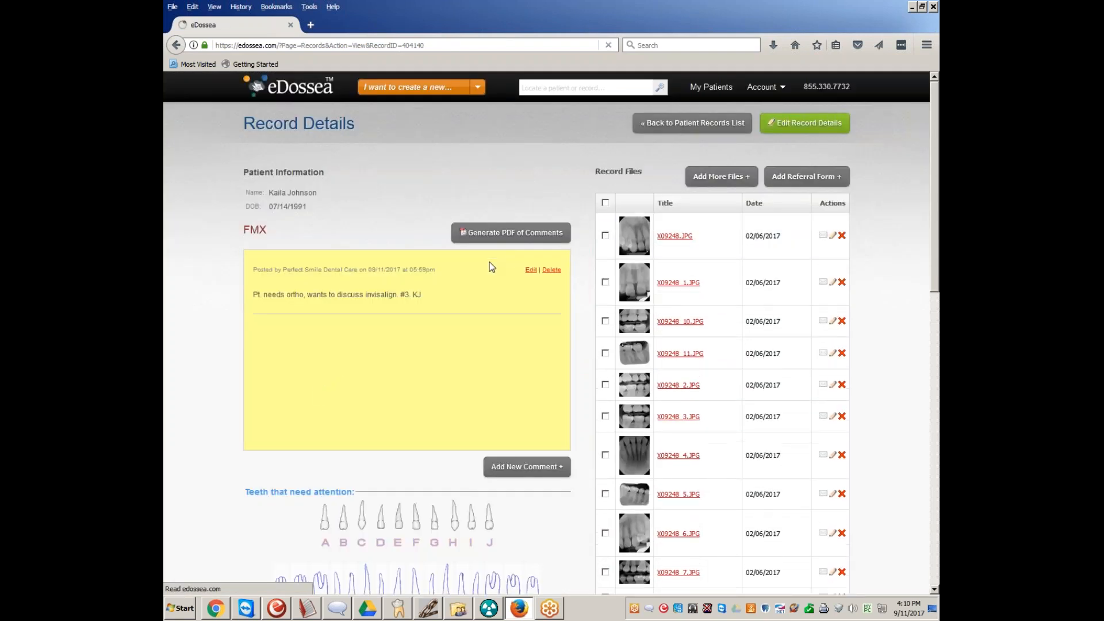
pyautogui.click(649, 123)
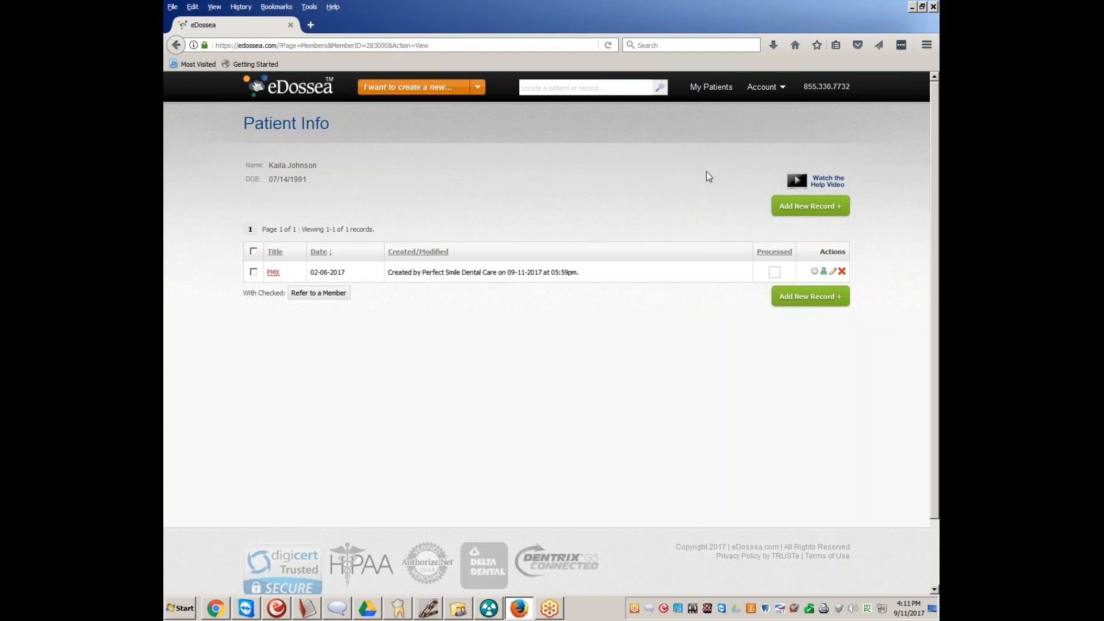
# Open the address book from the account profile, view the third contact's details and leave them without saving
pyautogui.click(768, 89)
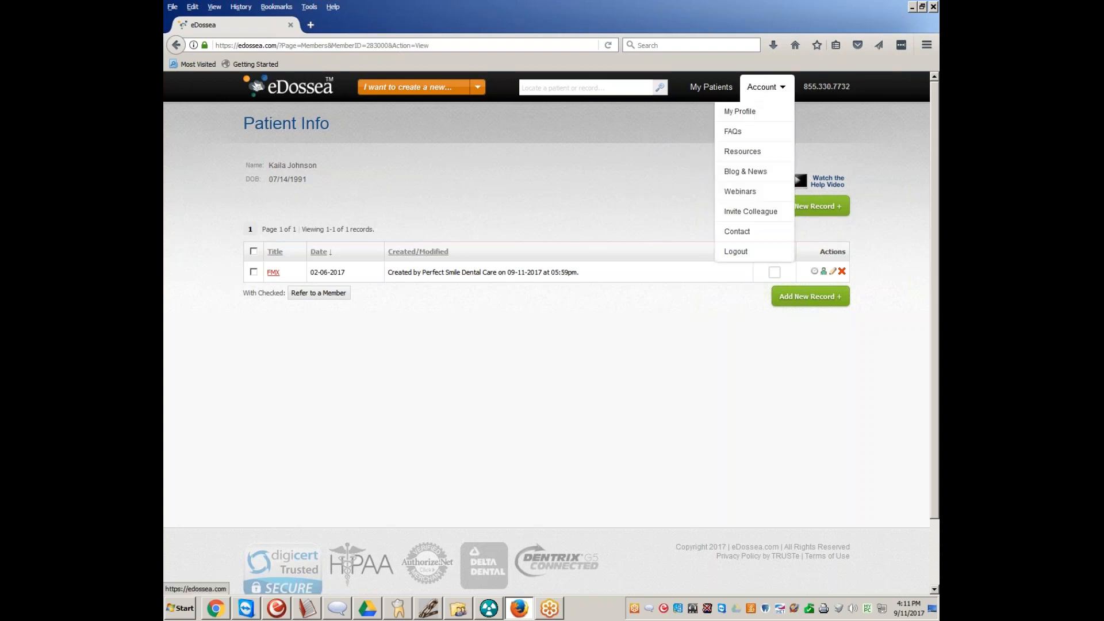
pyautogui.click(742, 112)
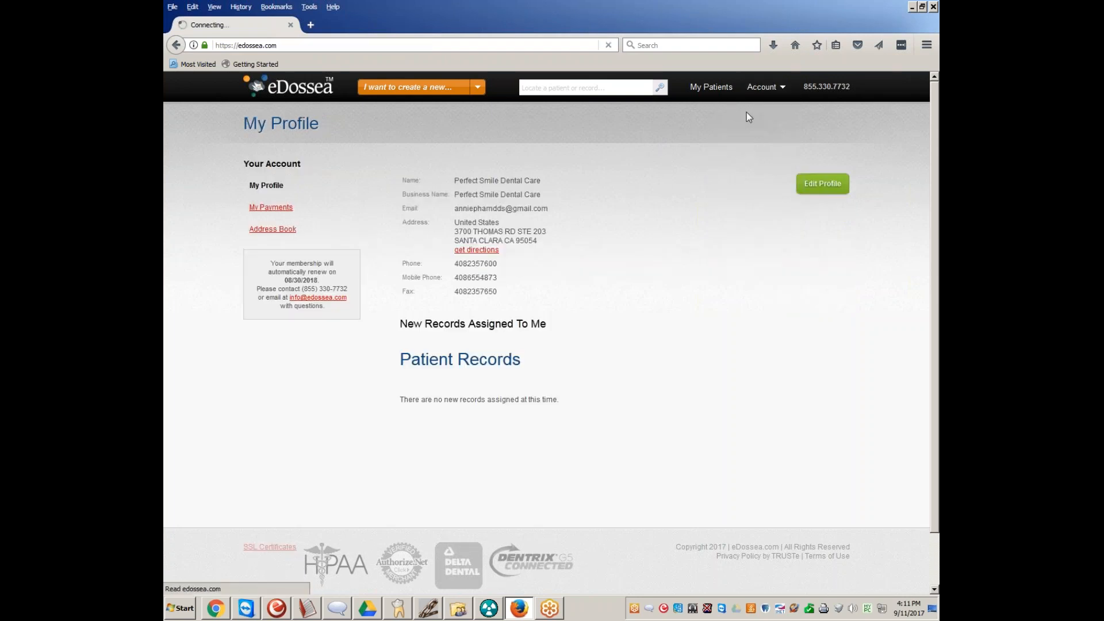
pyautogui.click(265, 231)
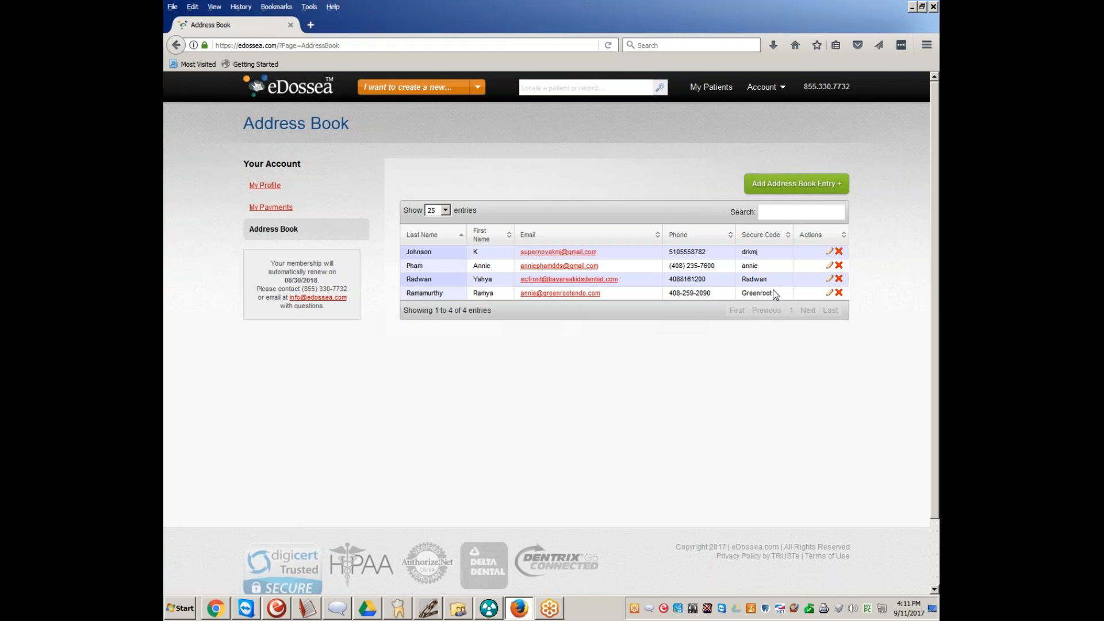
pyautogui.click(829, 278)
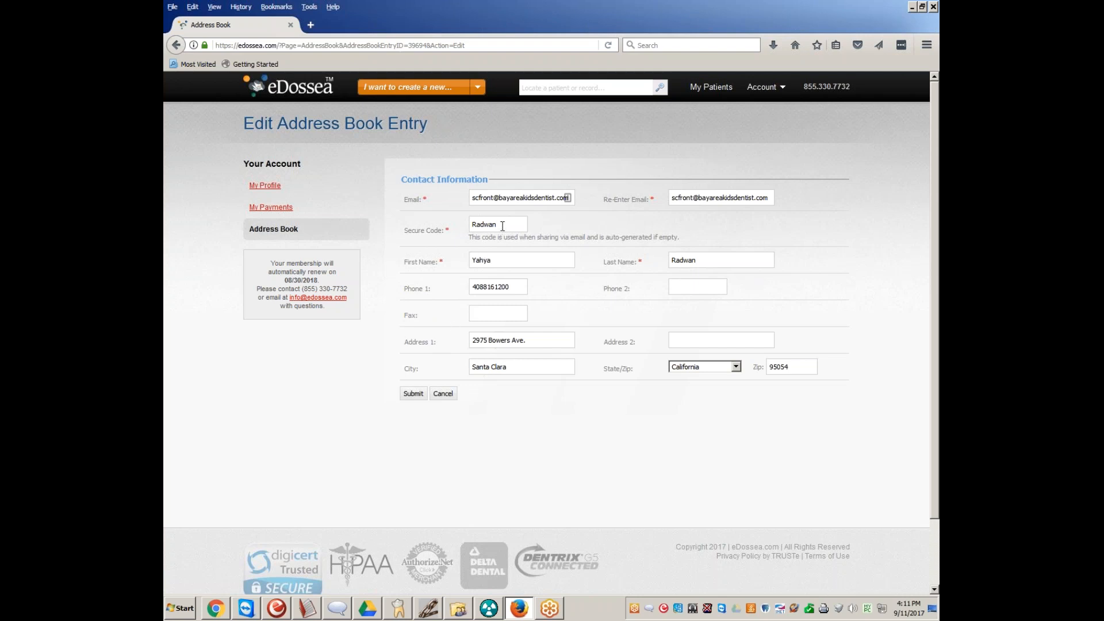
pyautogui.click(440, 396)
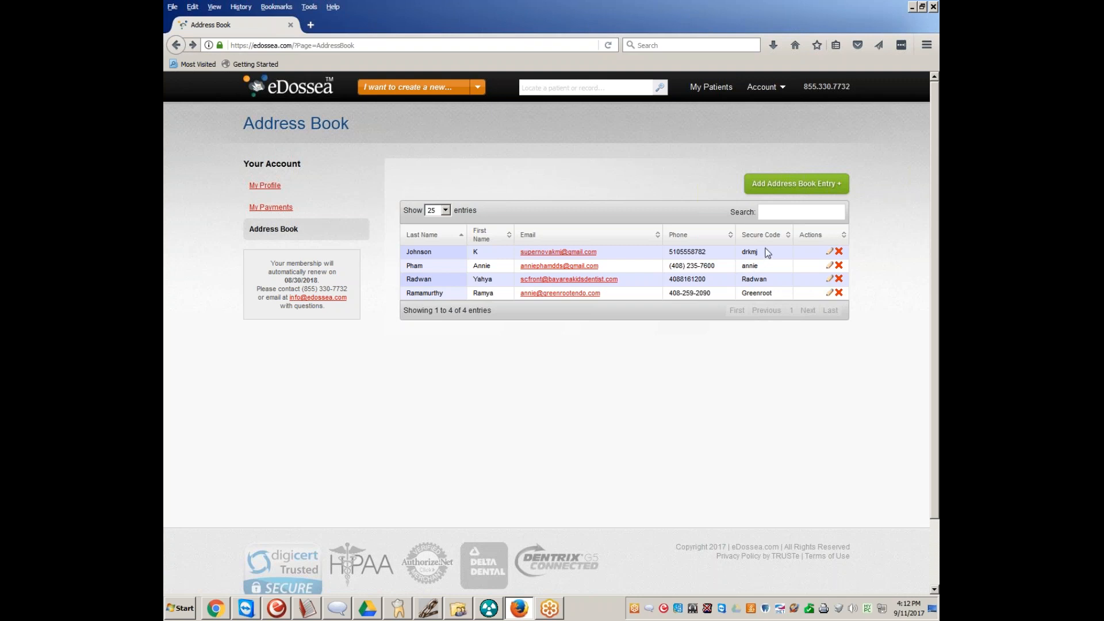
# Check the entries-per-page choices and the blank address book entry form, and return to the contact list
pyautogui.click(446, 210)
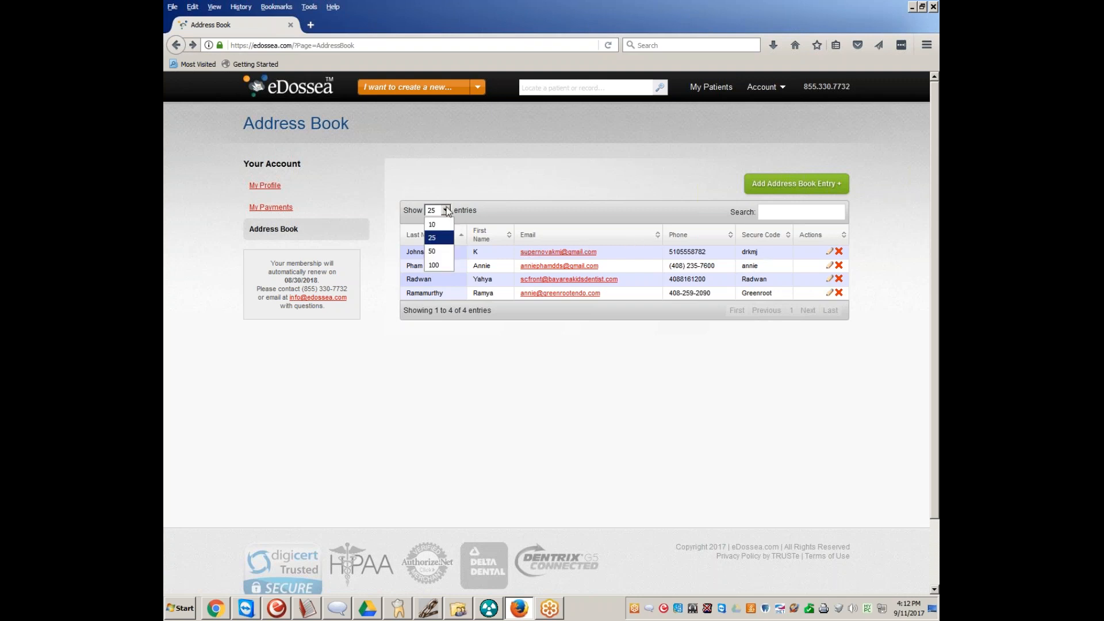
pyautogui.click(446, 210)
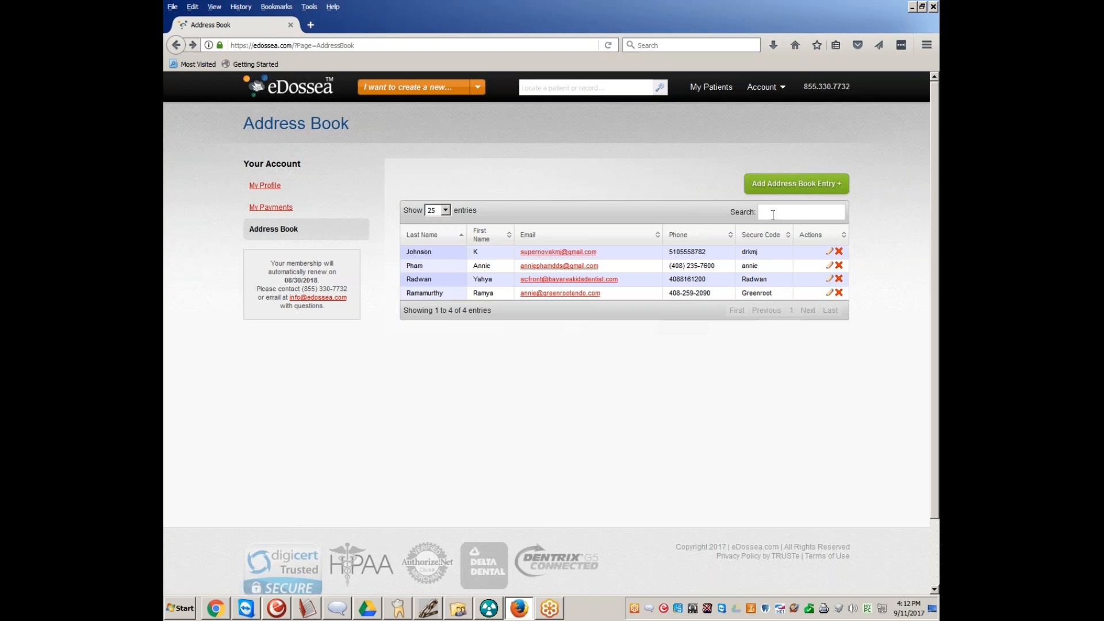
pyautogui.click(779, 182)
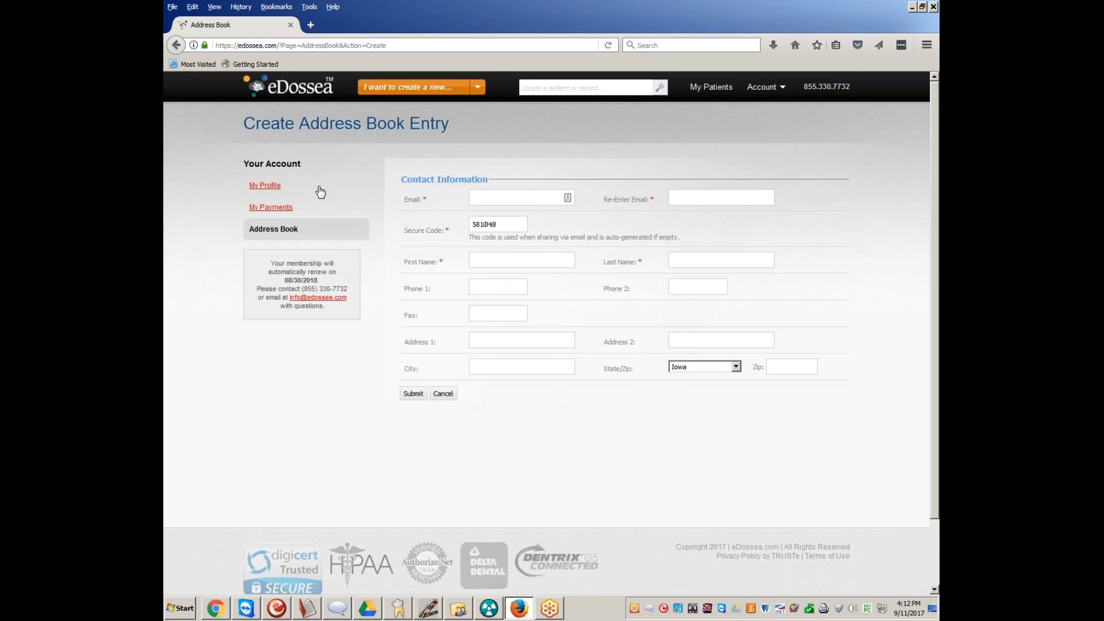
pyautogui.click(284, 229)
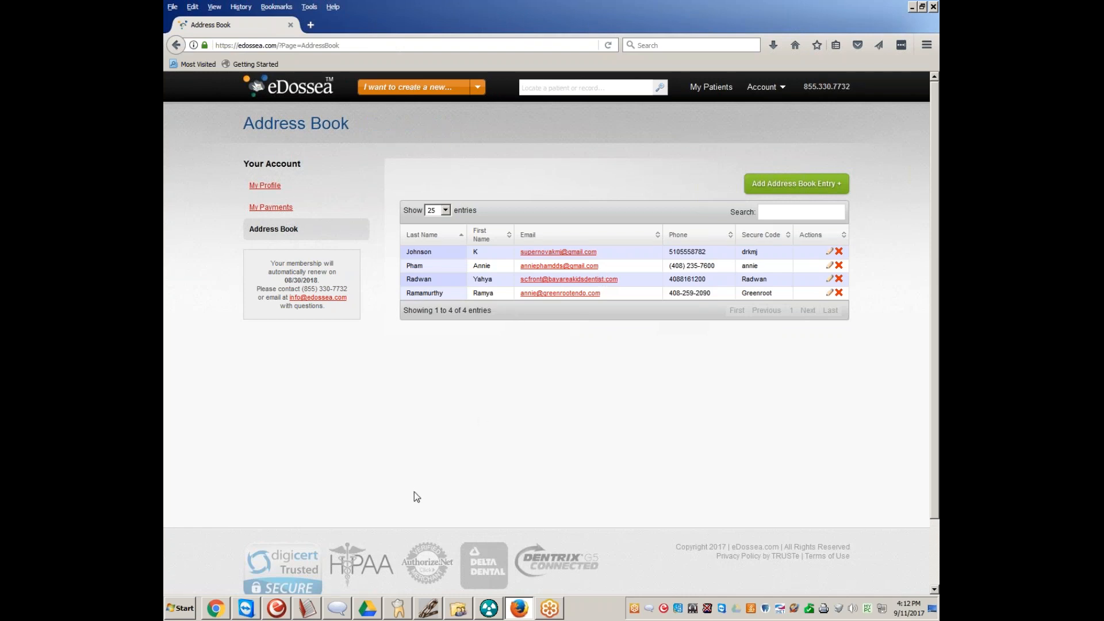
# Switch to the patient's Dentrix Family File and open the Document Center, declining the automatic file acquisition setup
pyautogui.click(395, 610)
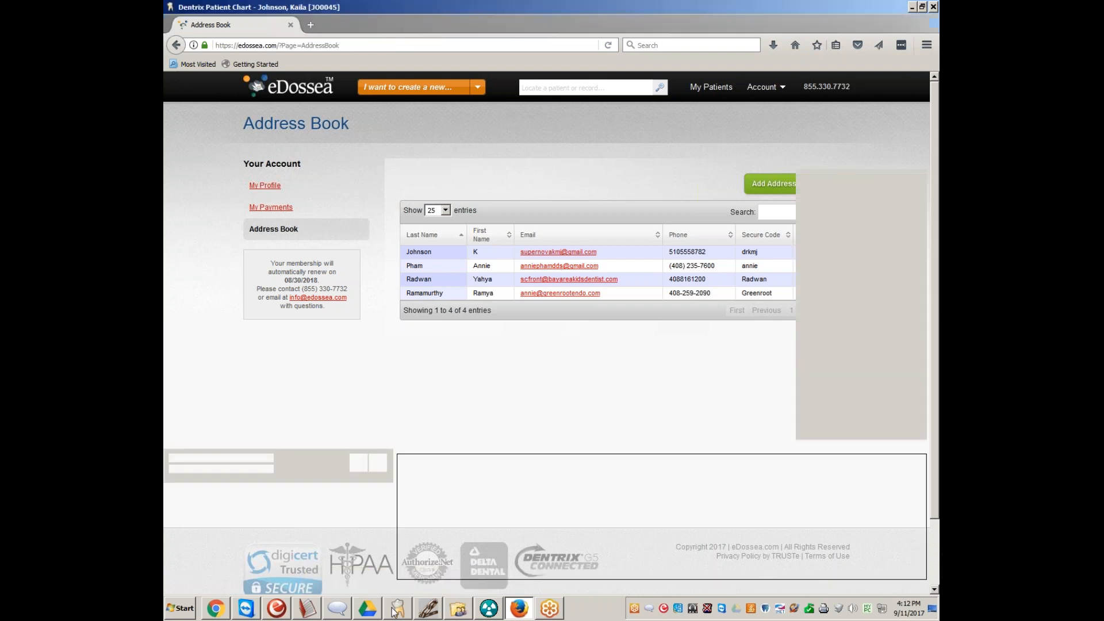
pyautogui.click(458, 608)
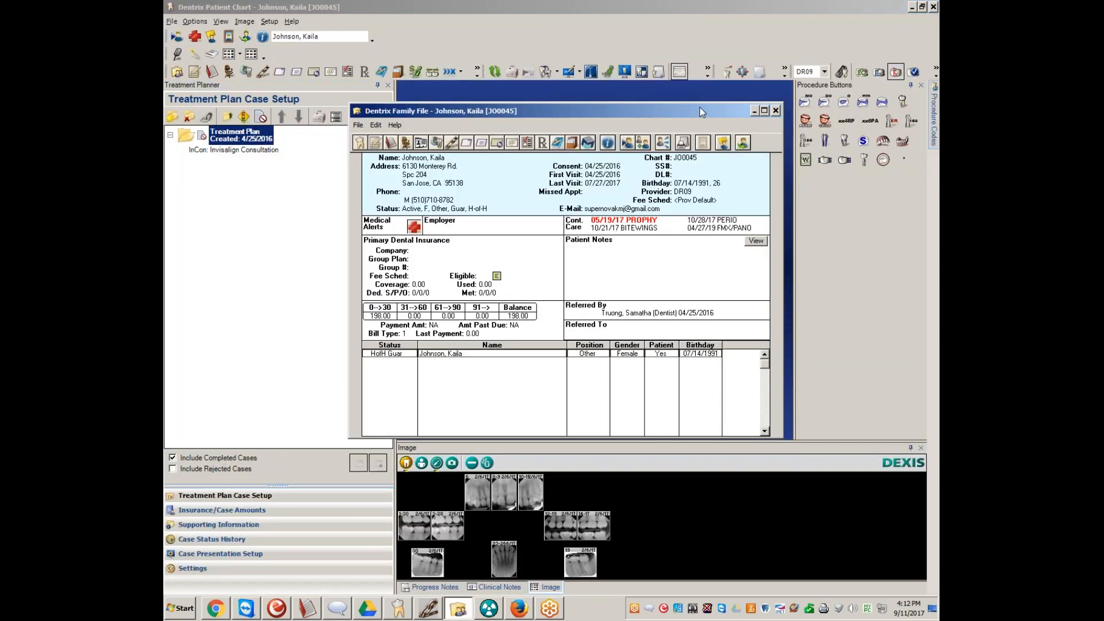
pyautogui.click(762, 113)
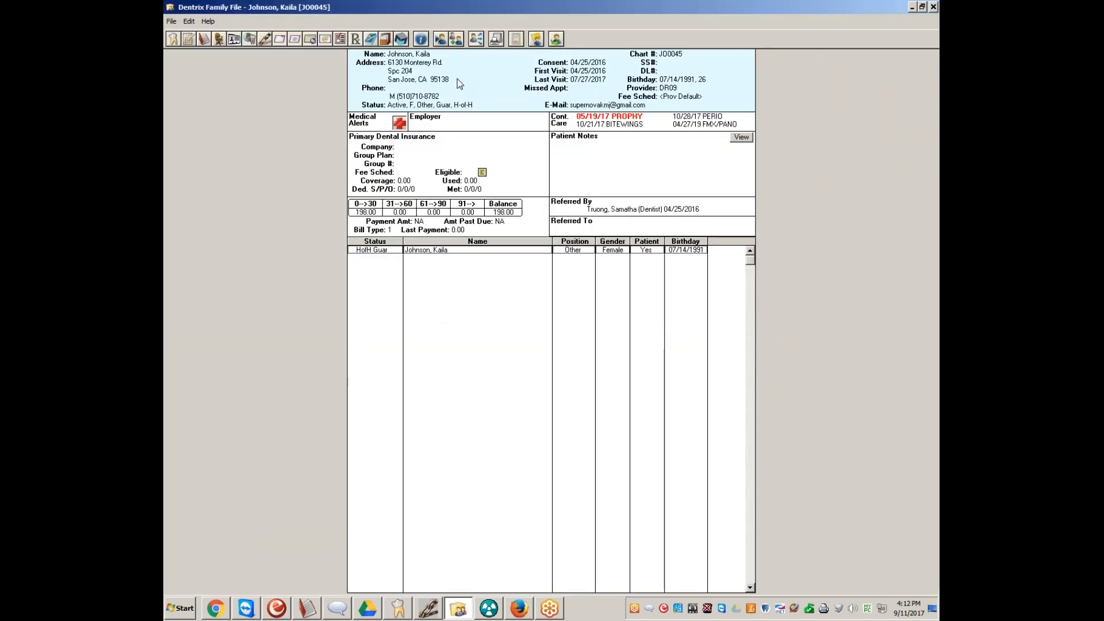
pyautogui.click(385, 38)
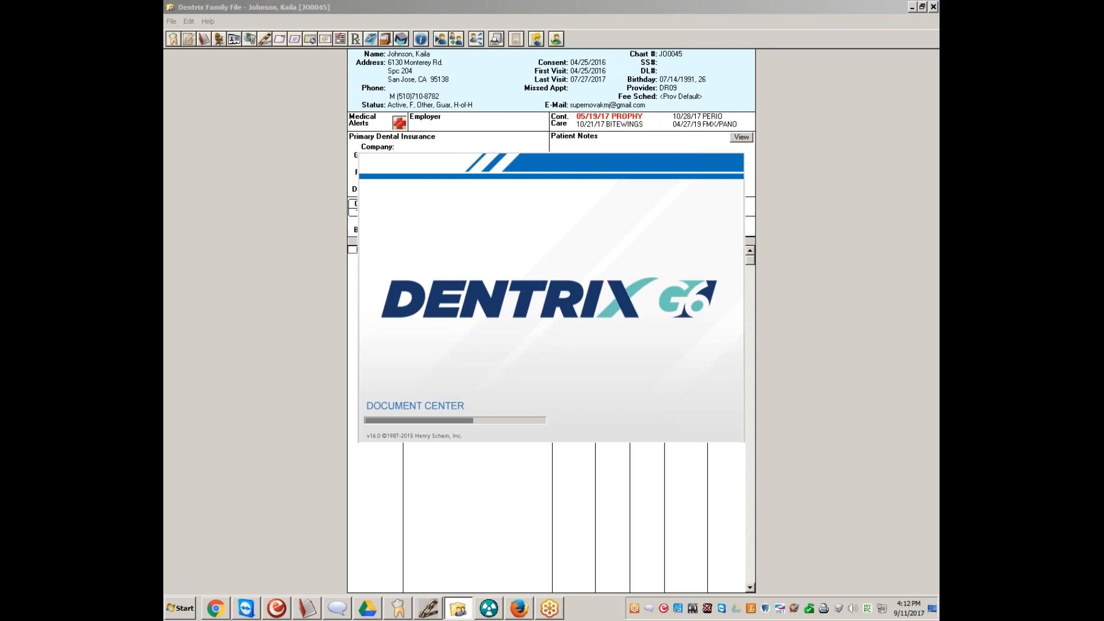
pyautogui.moveTo(245, 616)
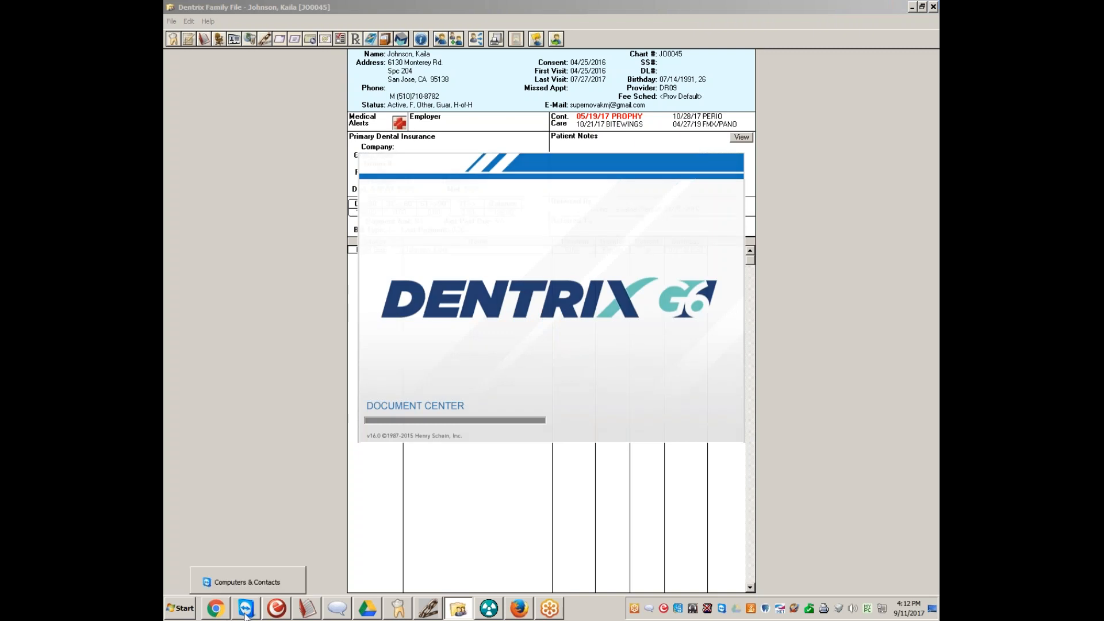
pyautogui.press('Return')
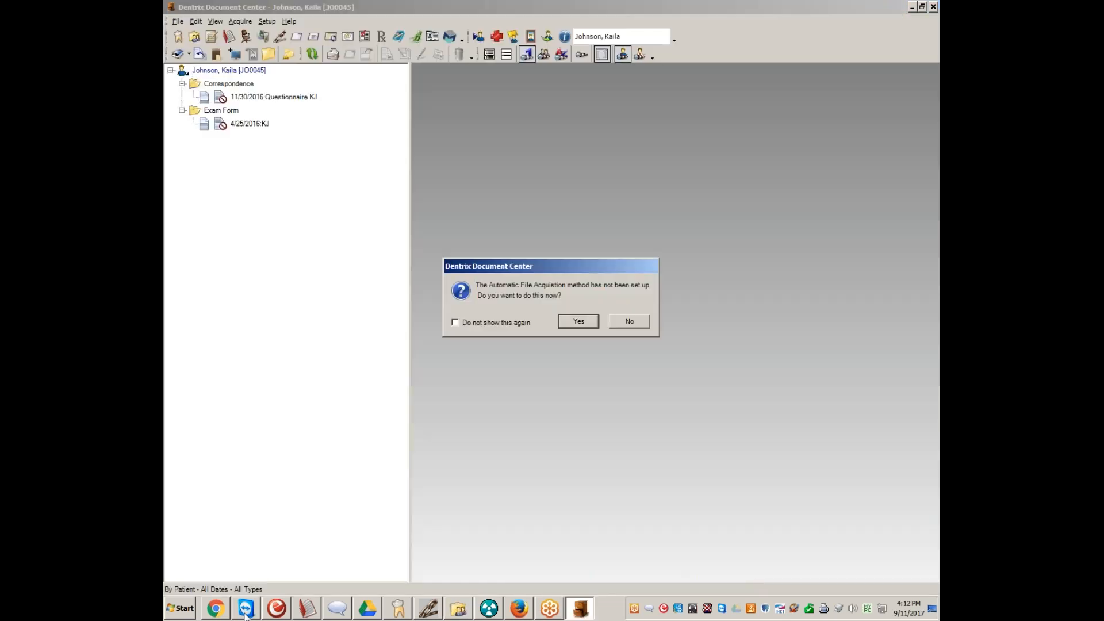
pyautogui.press('Tab')
pyautogui.press('Return')
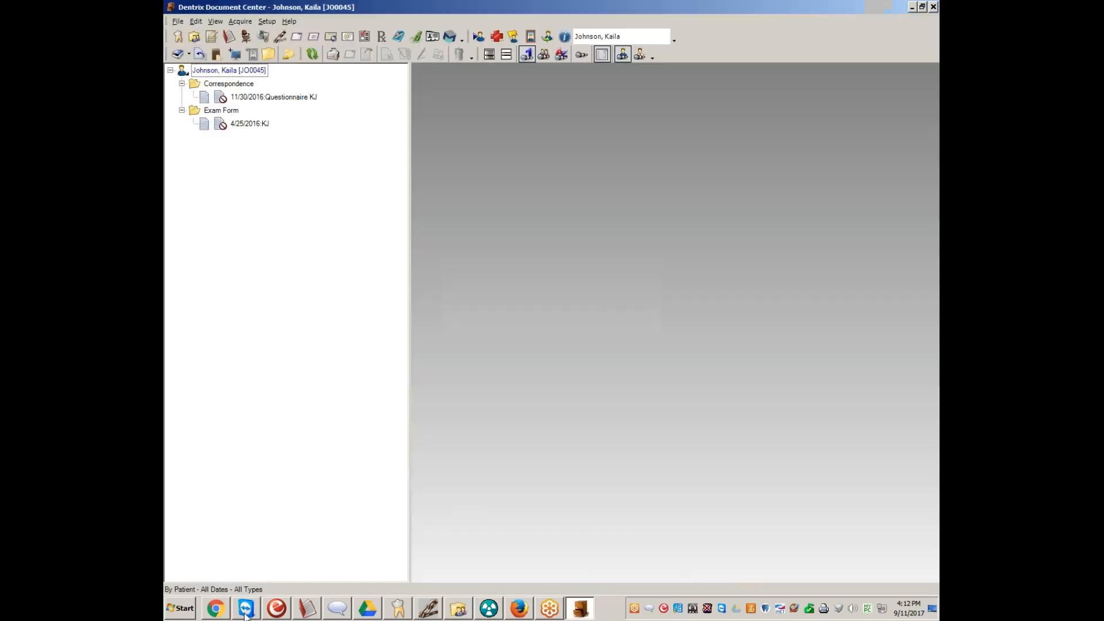
# Display the patient's 4/25/2016 exam form and fit it to the document height
pyautogui.click(258, 124)
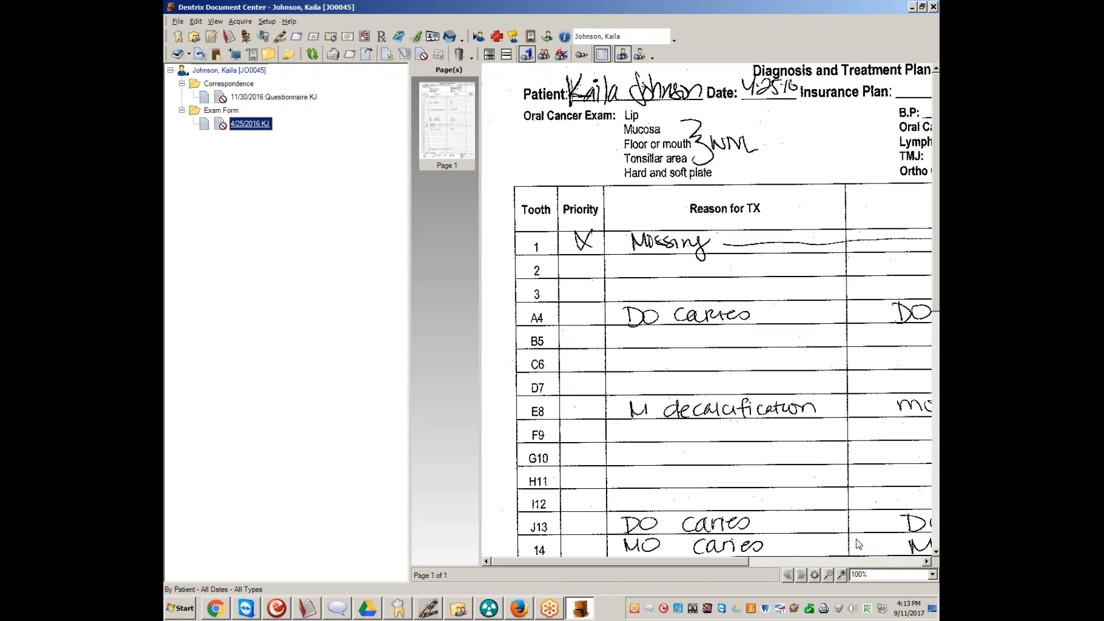
pyautogui.click(933, 575)
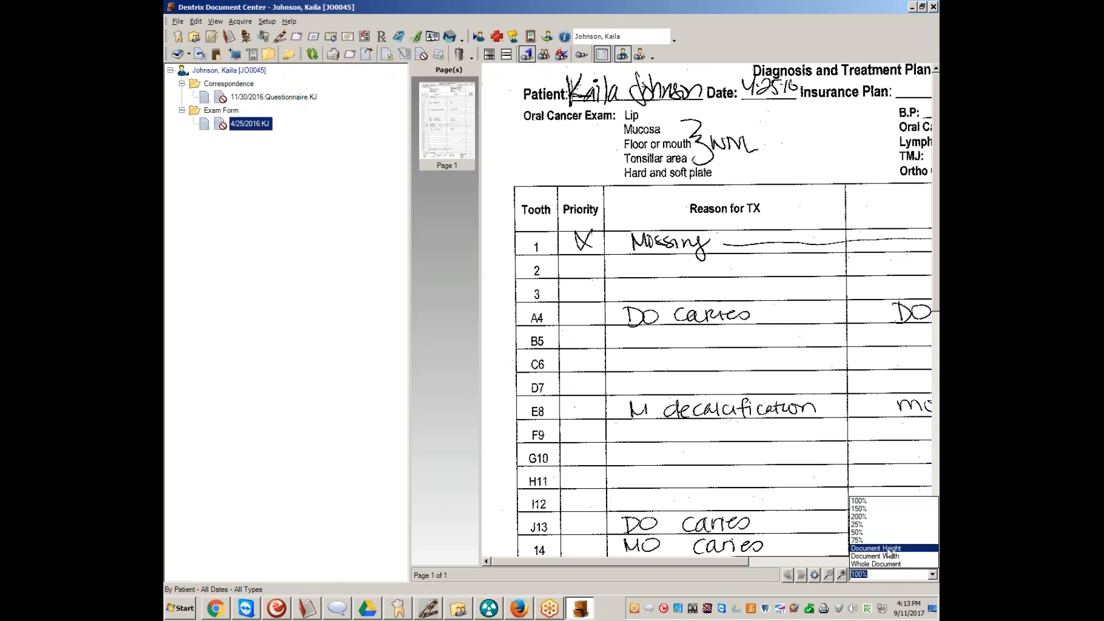
pyautogui.click(868, 548)
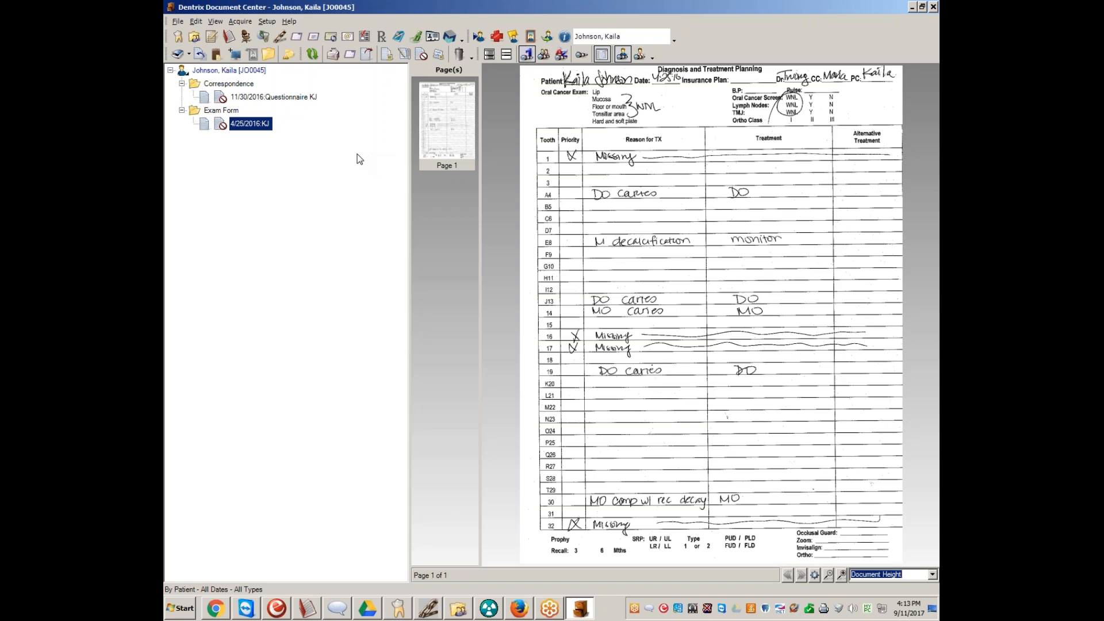
# Export the exam form to the Desktop as a JPEG file named "Referral for" followed by the patient's first name
pyautogui.click(368, 54)
pyautogui.write('KJ')
pyautogui.click(323, 381)
pyautogui.click(296, 401)
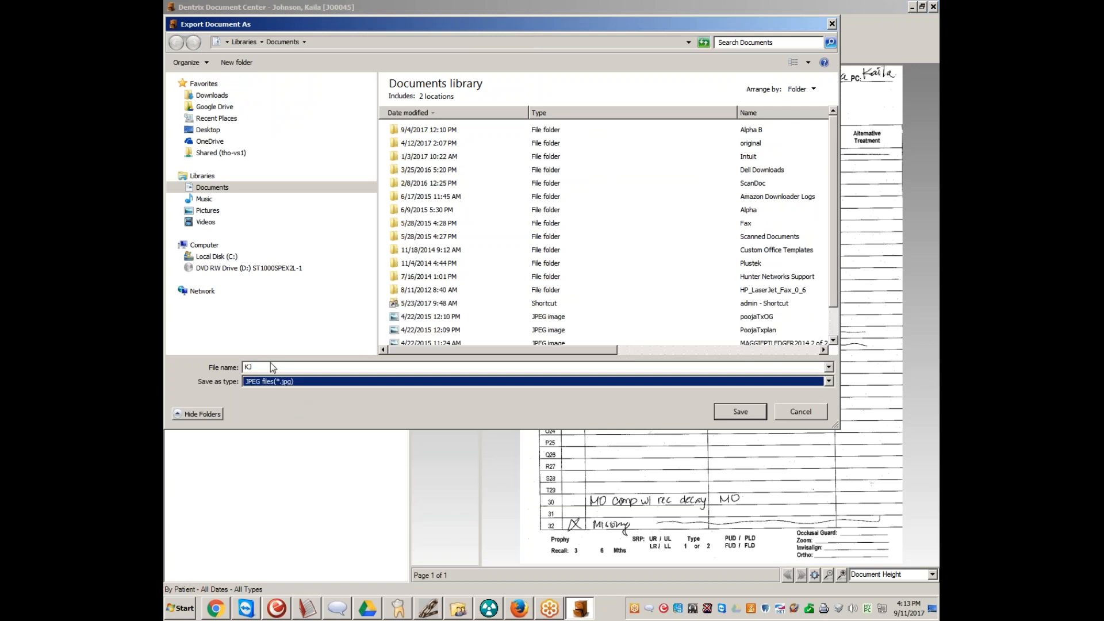
pyautogui.doubleClick(248, 367)
pyautogui.write('Referral for Kaila')
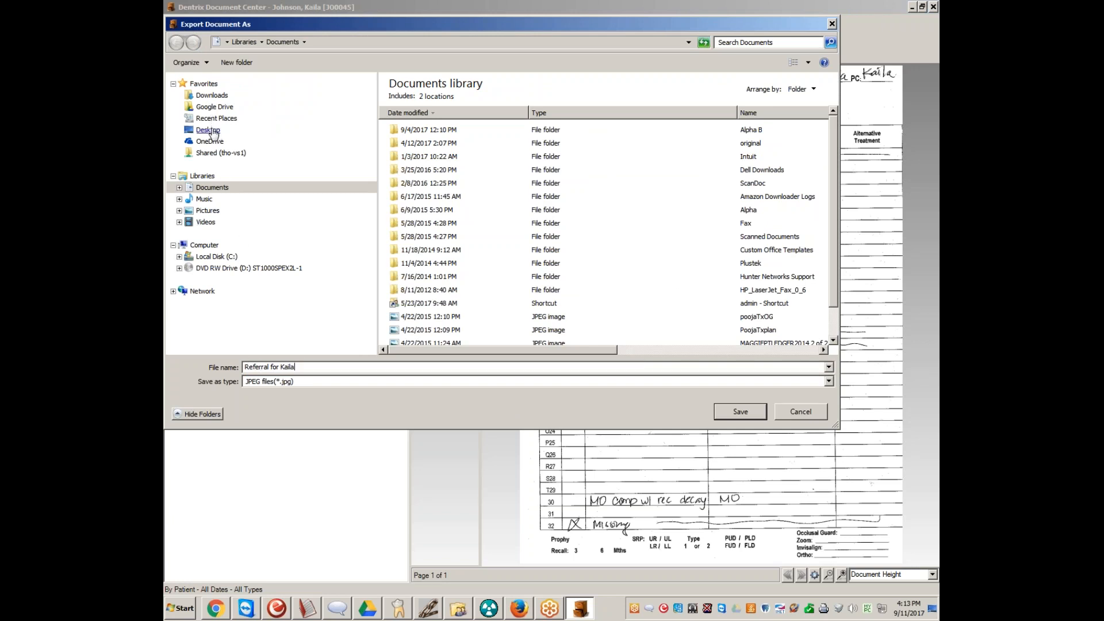
pyautogui.click(208, 130)
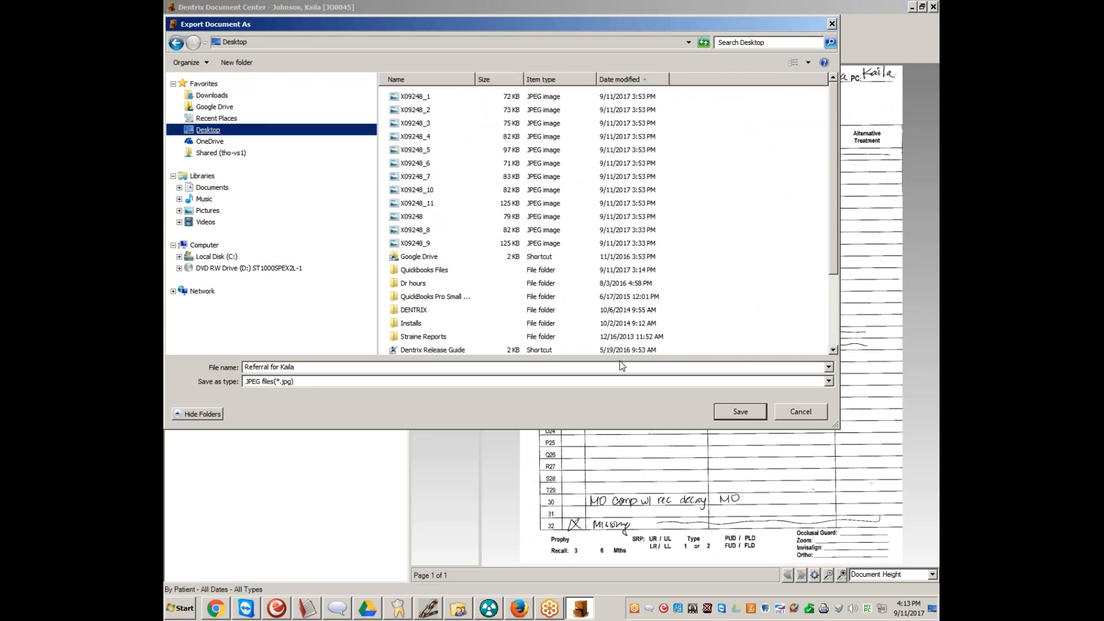
pyautogui.click(741, 412)
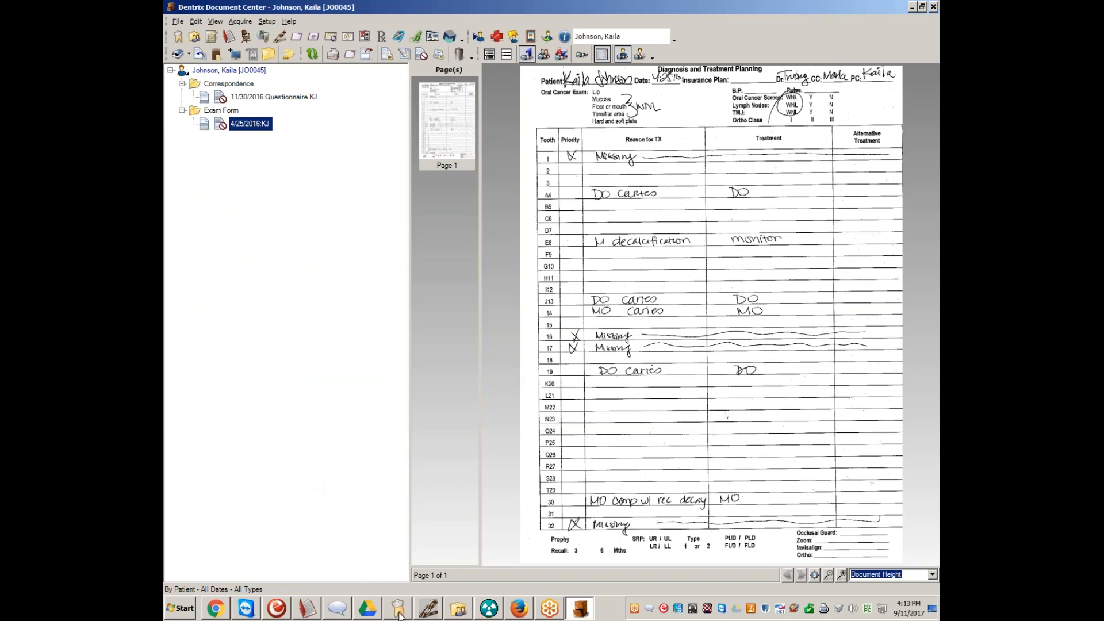
# Return to the Dentrix Patient Chart and transmit the patient's data to eDossea to open a new record form
pyautogui.moveTo(401, 614)
pyautogui.click(395, 582)
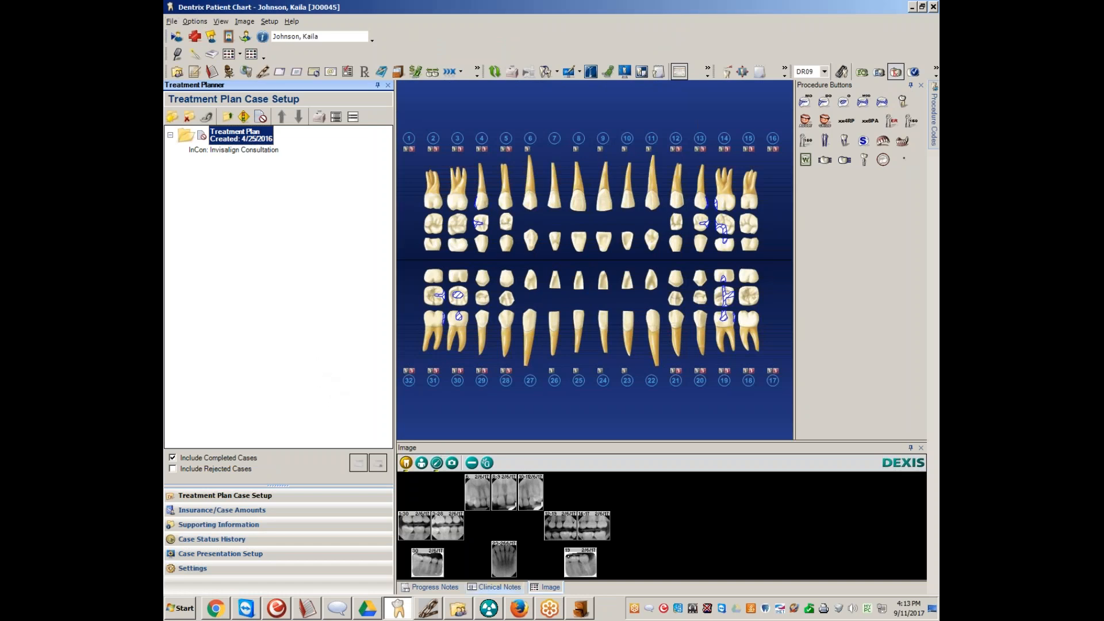
pyautogui.click(520, 609)
pyautogui.click(520, 610)
pyautogui.click(263, 71)
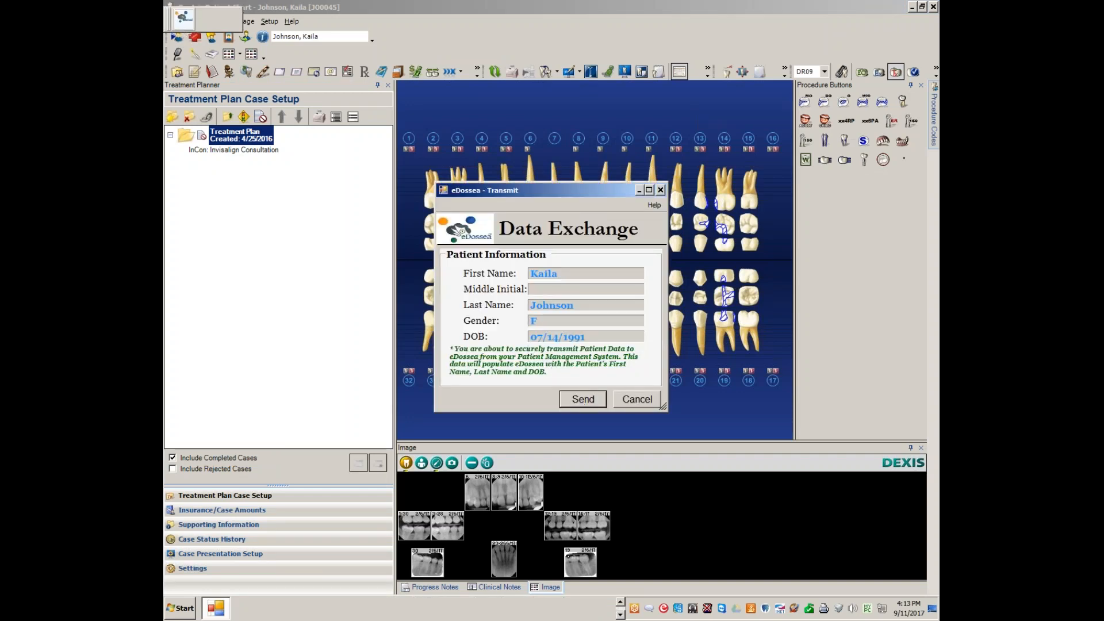
pyautogui.click(582, 402)
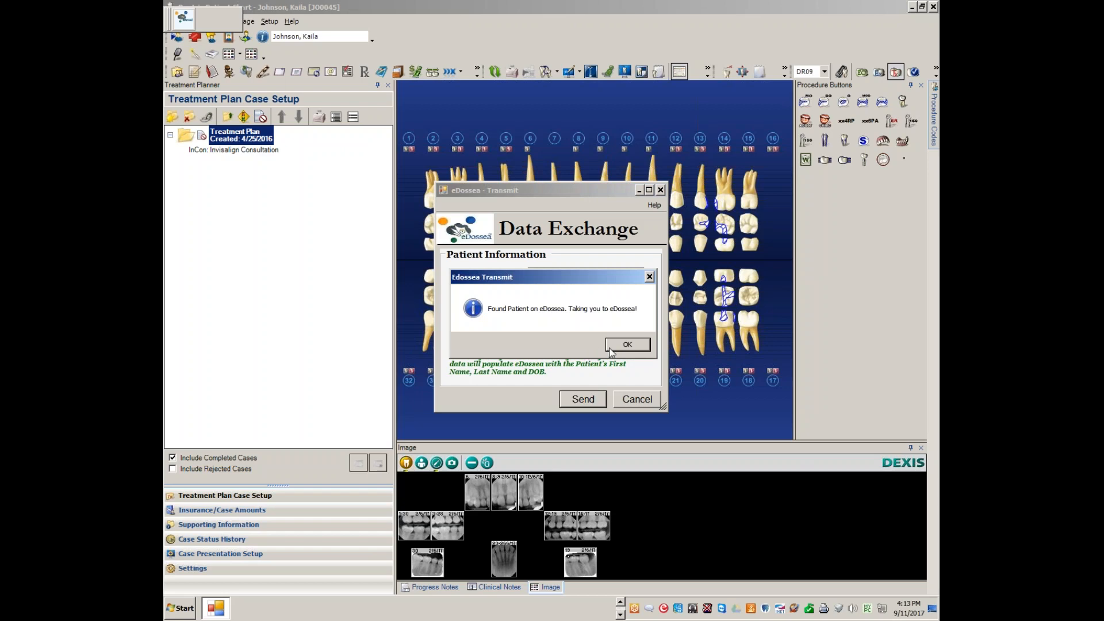
pyautogui.click(626, 345)
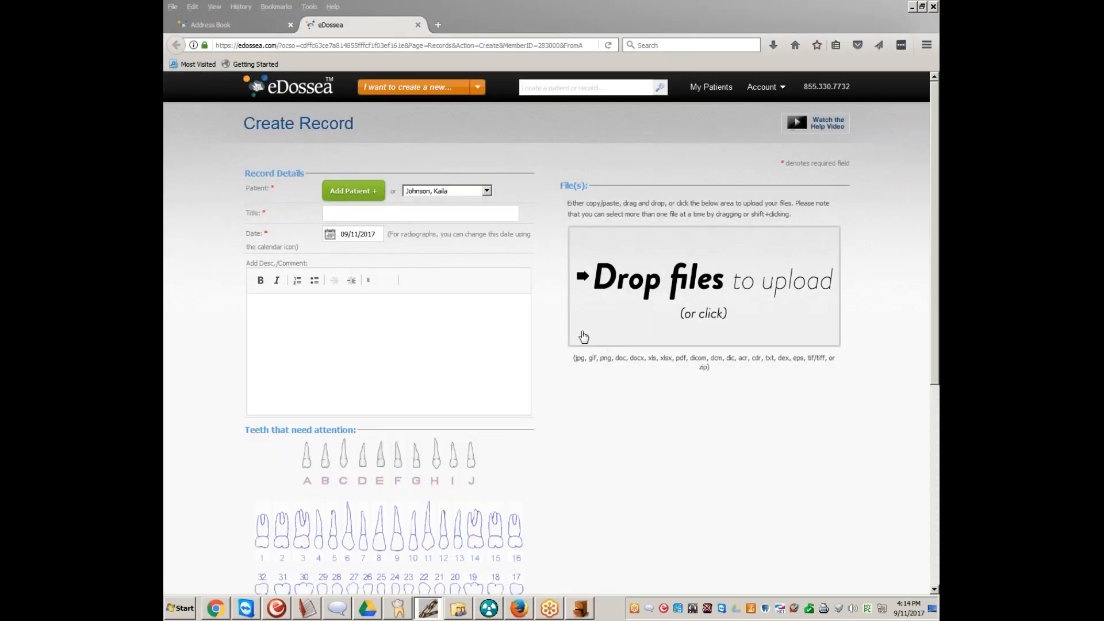
# Enter the comment "Forgot to attach referral." and title the new record "Referral for endo"
pyautogui.click(390, 317)
pyautogui.write('F')
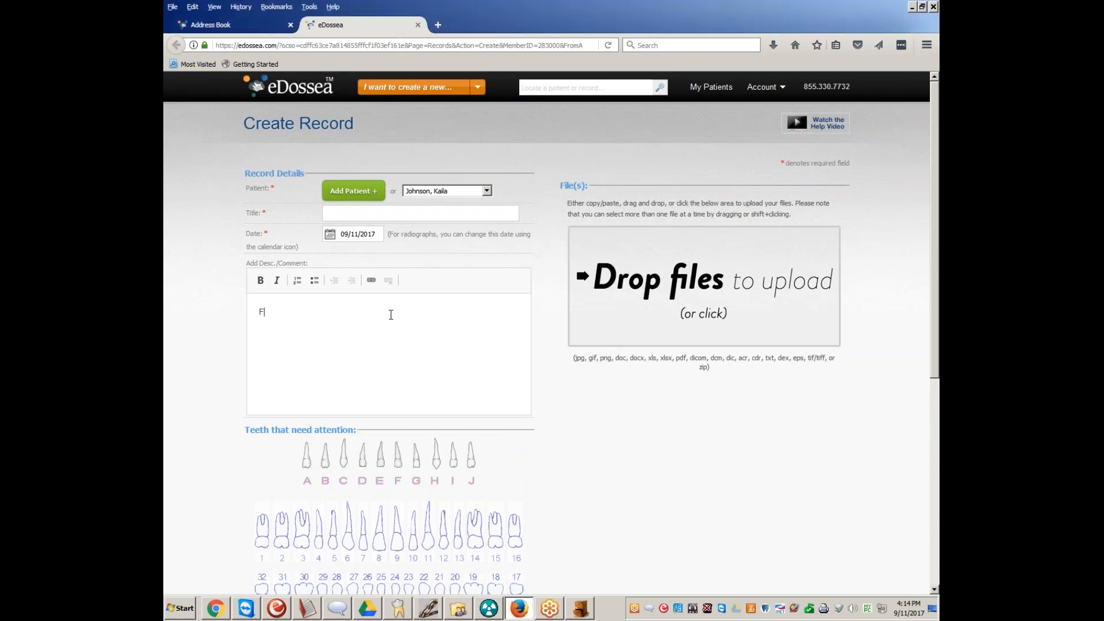
pyautogui.write('orgot to attach re')
pyautogui.write('ferral')
pyautogui.write('eferra')
pyautogui.write('l for ')
pyautogui.write('endo')
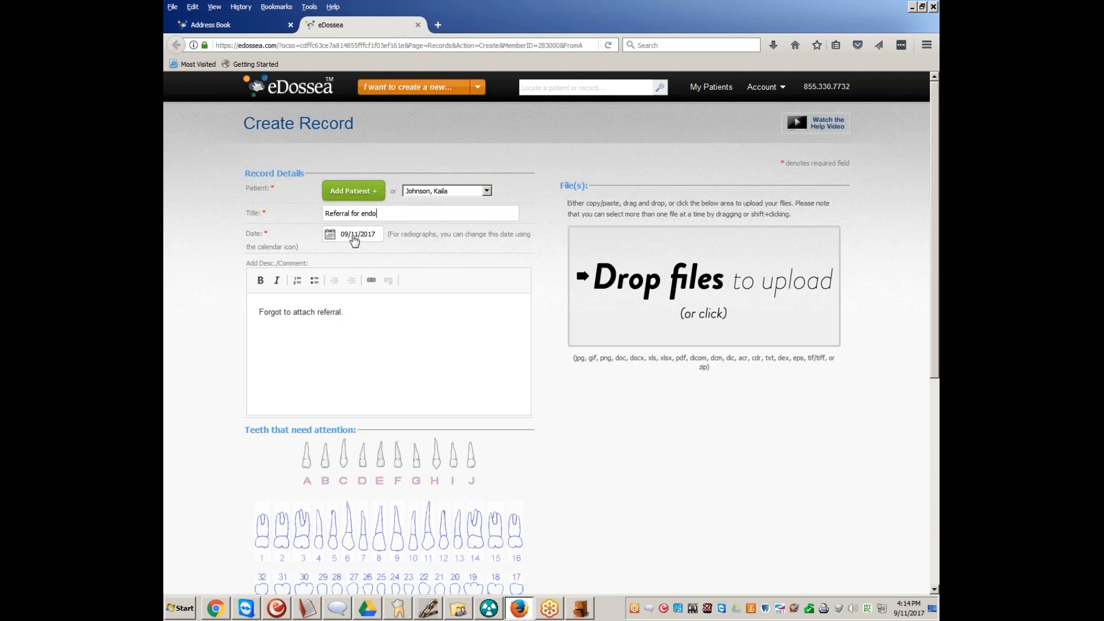
# Set the record date to 09/04/2017 and mark tooth 3 as needing attention
pyautogui.click(339, 237)
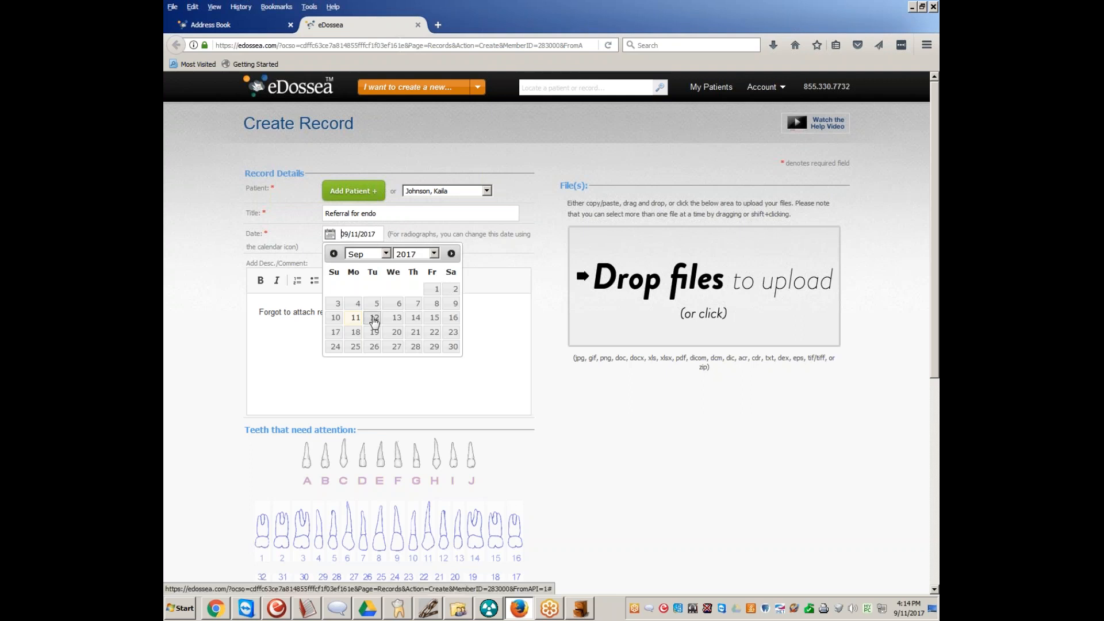
pyautogui.click(357, 303)
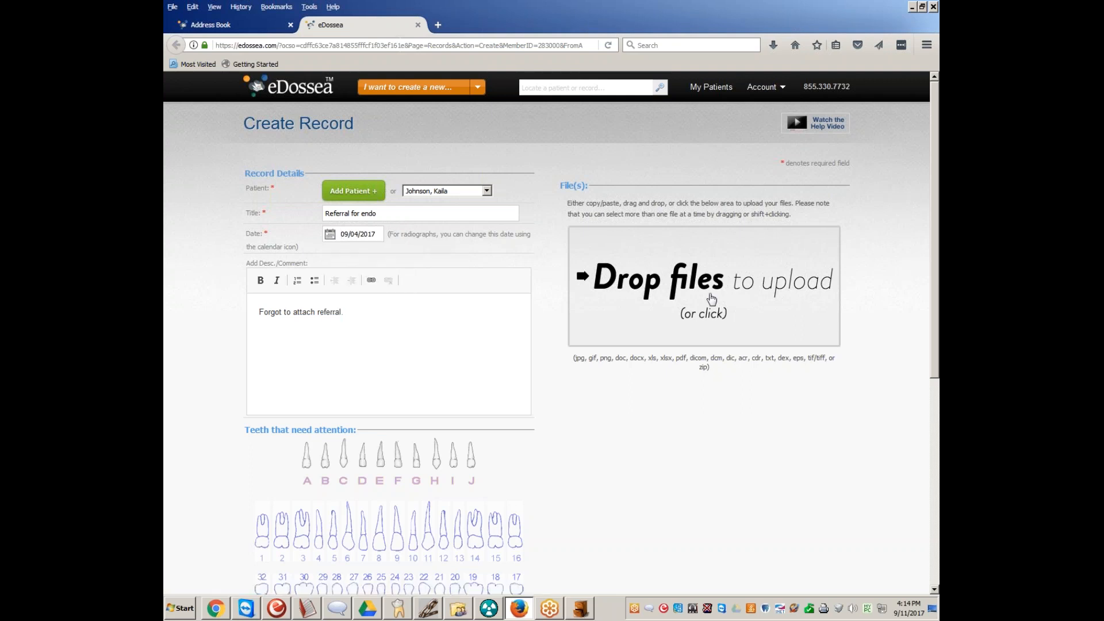
pyautogui.scroll(-2, 363, 385)
pyautogui.click(304, 467)
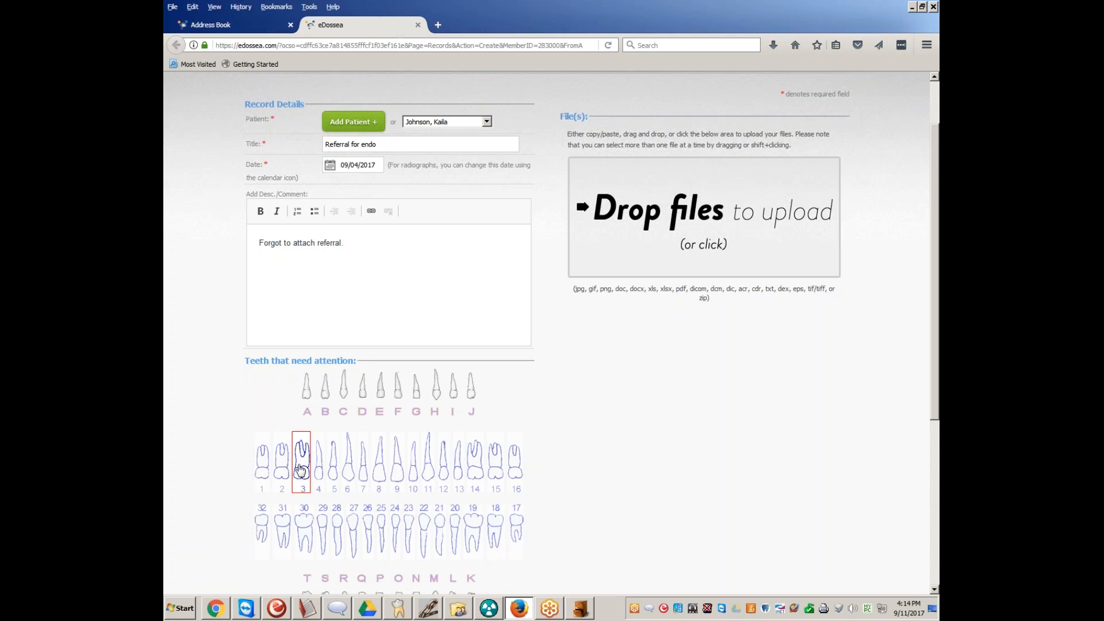
pyautogui.click(303, 468)
pyautogui.scroll(2, 352, 433)
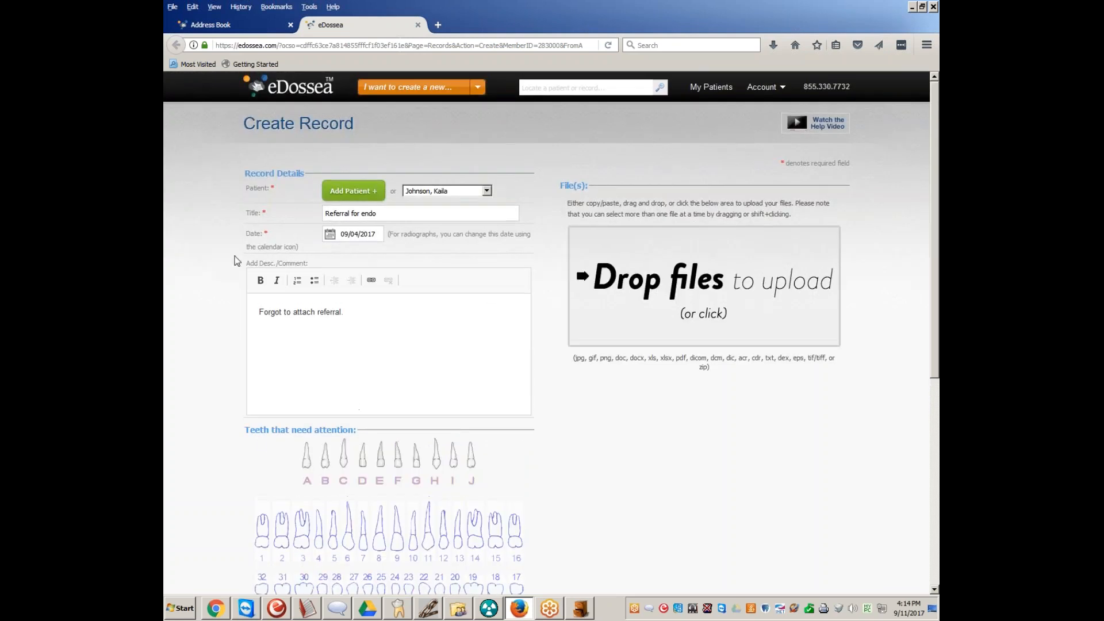
pyautogui.scroll(-2, 279, 450)
pyautogui.click(303, 467)
pyautogui.scroll(-5, 341, 491)
pyautogui.scroll(4, 402, 489)
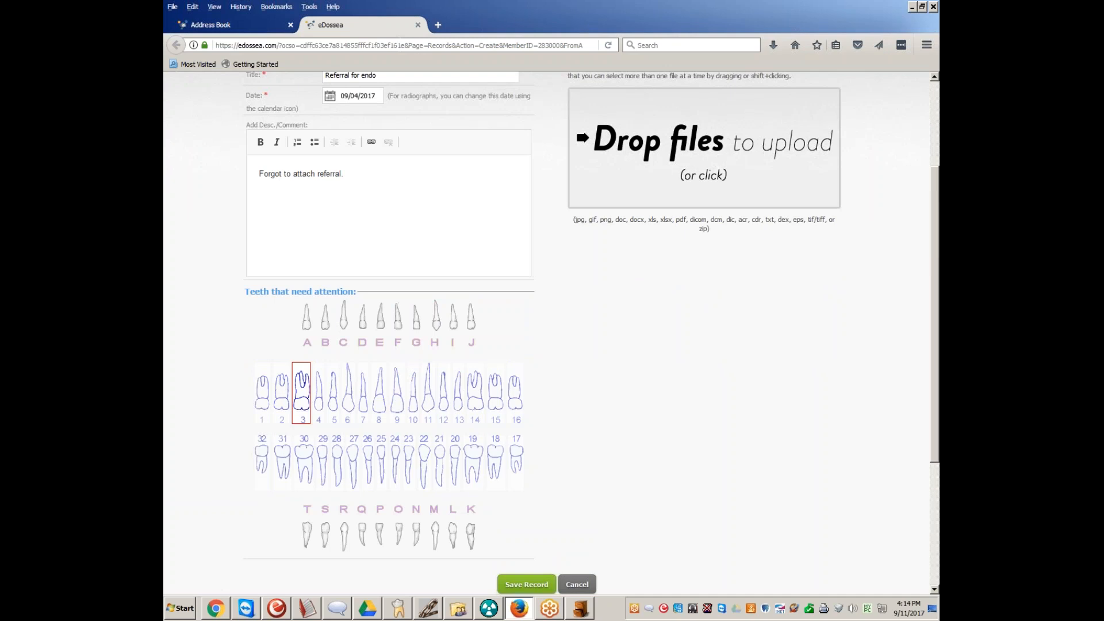
pyautogui.scroll(2, 282, 390)
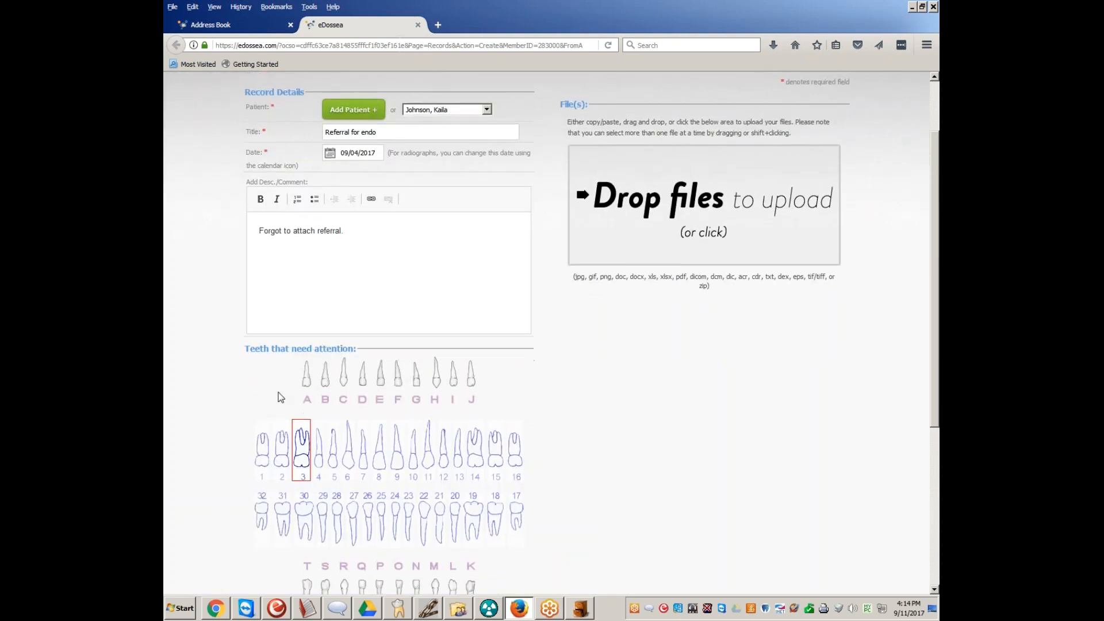
pyautogui.scroll(-2, 287, 403)
pyautogui.scroll(3, 474, 409)
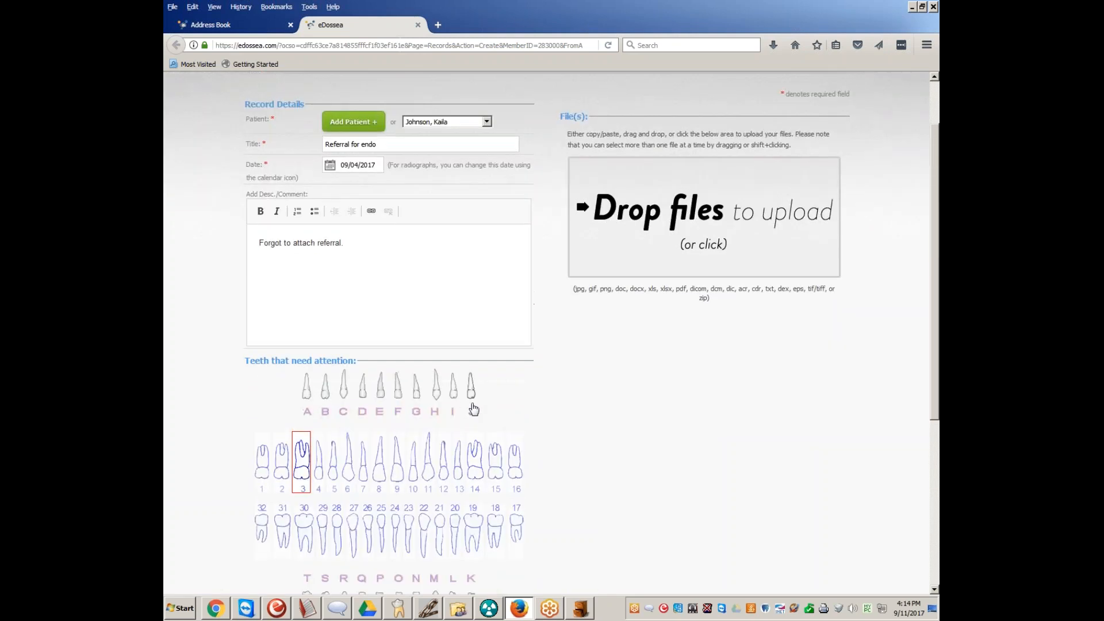
# Upload the exported referral JPEG, named "Referral for" plus the patient's first name, from the Desktop to the record
pyautogui.click(626, 229)
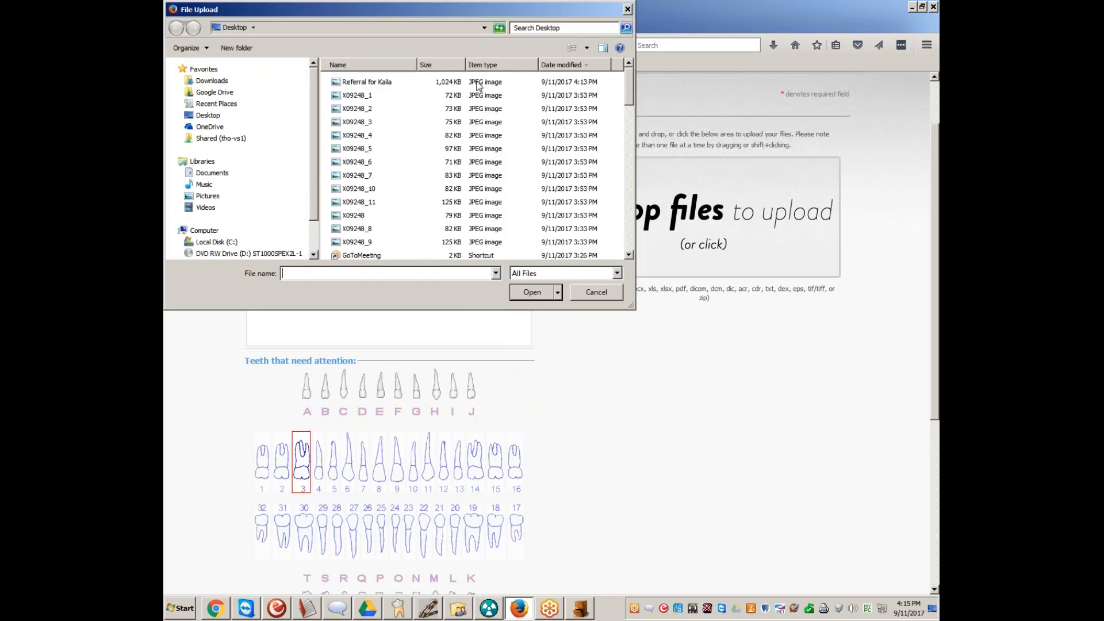
pyautogui.click(478, 84)
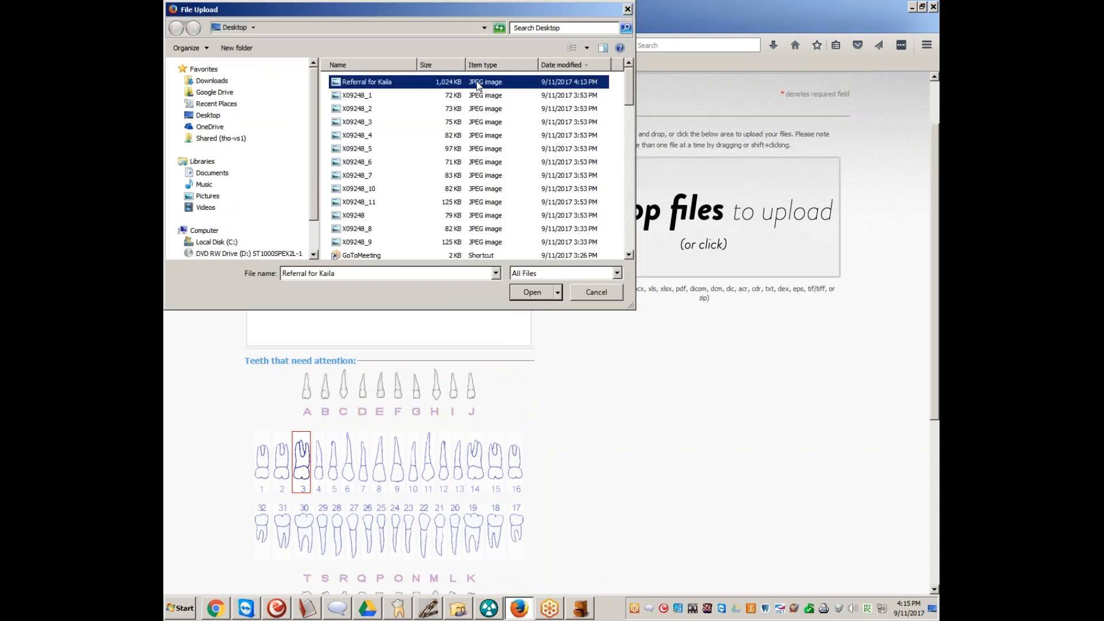
pyautogui.click(537, 291)
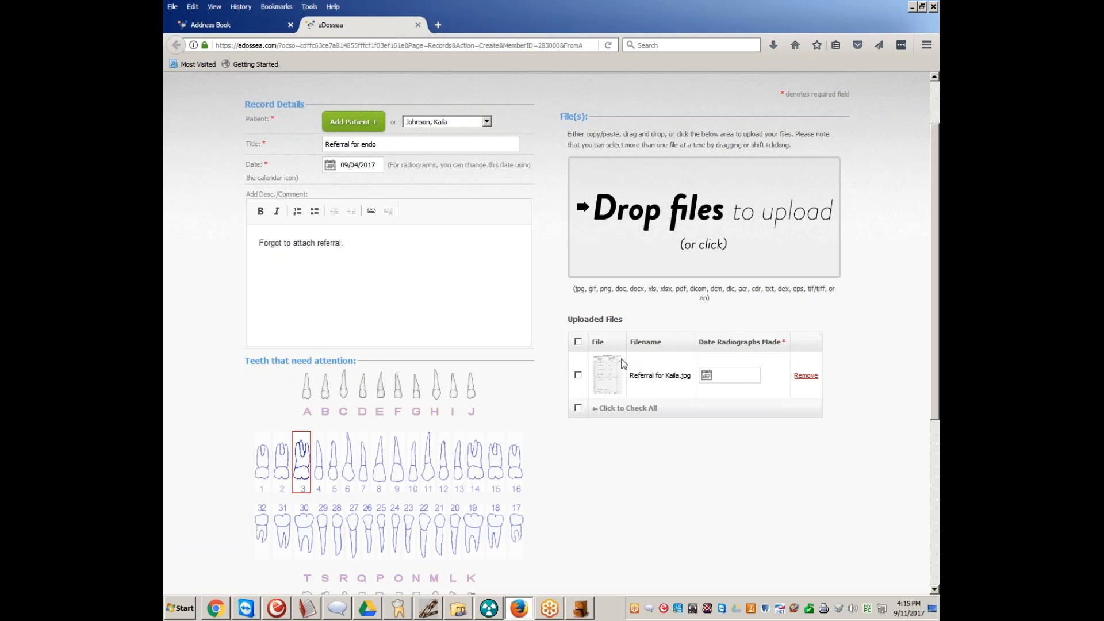
# Check the uploaded referral file and set its radiograph date to 09/04/2017
pyautogui.click(717, 379)
pyautogui.click(598, 409)
pyautogui.click(577, 408)
pyautogui.click(578, 408)
pyautogui.click(723, 381)
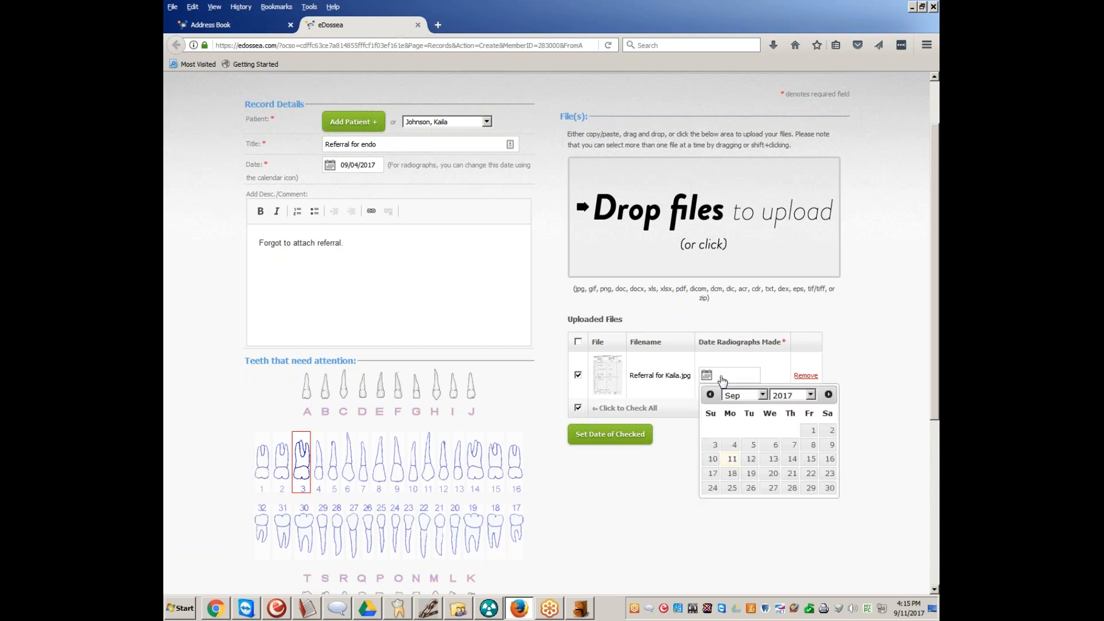
pyautogui.click(734, 445)
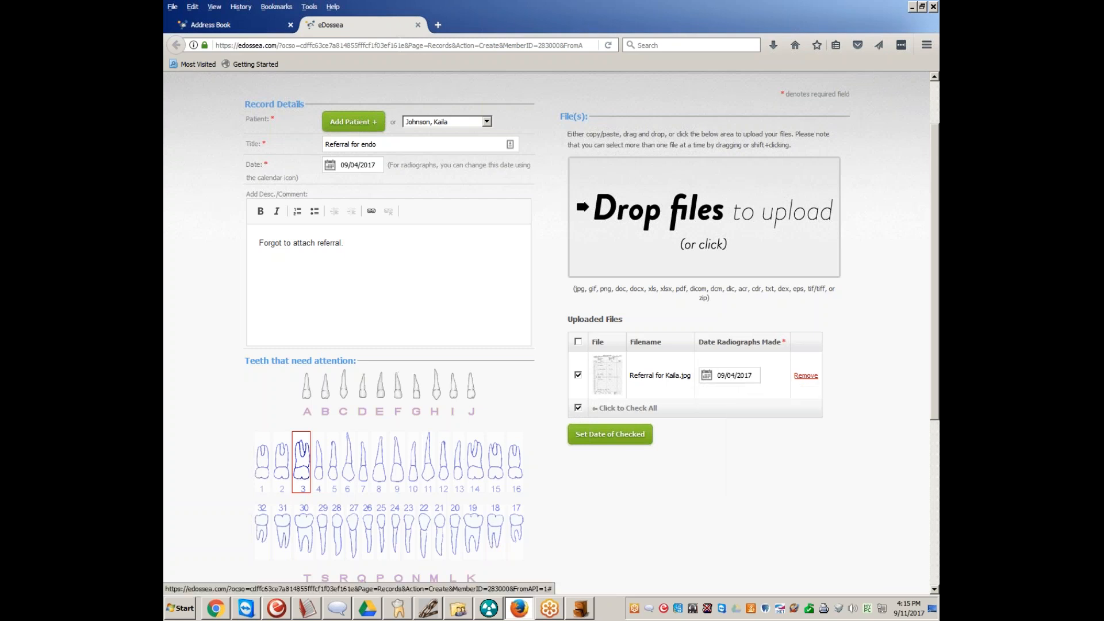
pyautogui.click(621, 437)
pyautogui.click(707, 437)
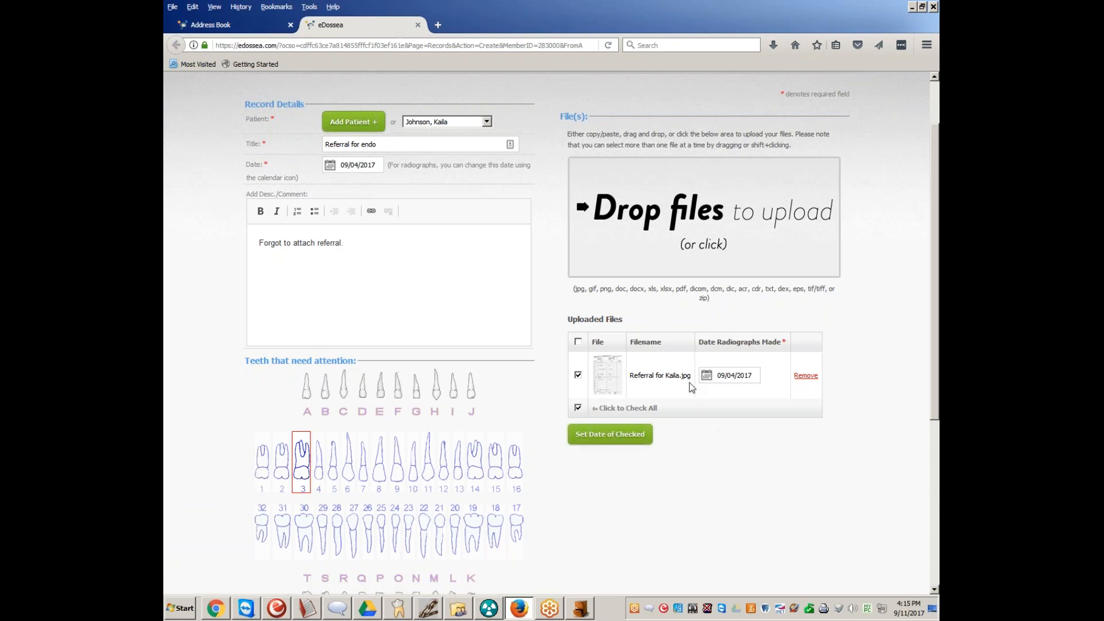
# Check the completed form and save the new patient record
pyautogui.scroll(-3, 736, 371)
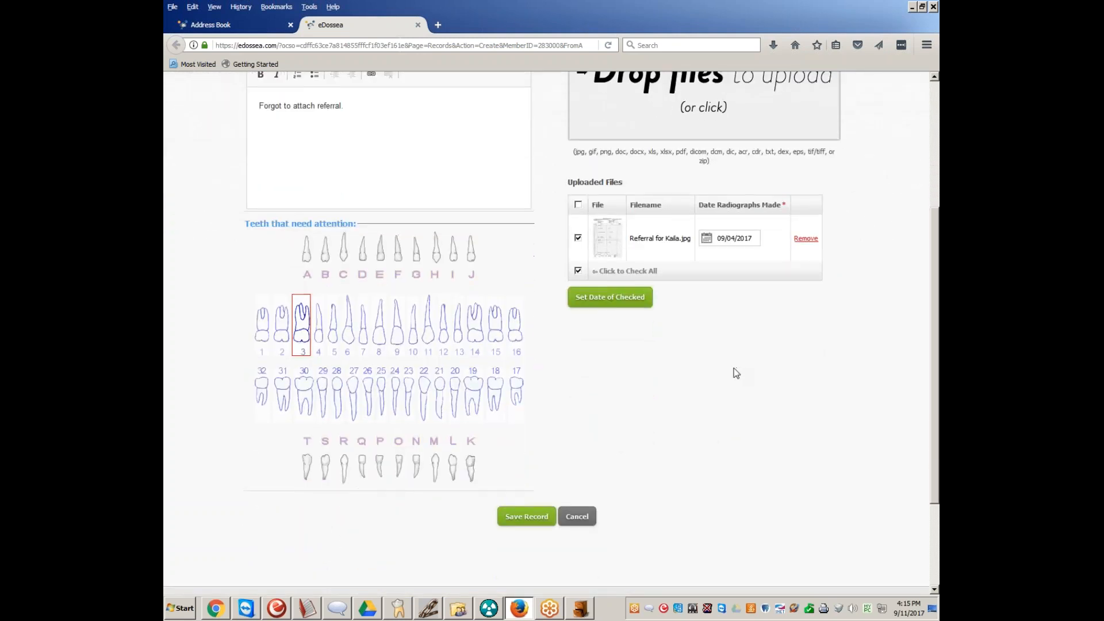
pyautogui.scroll(3, 734, 371)
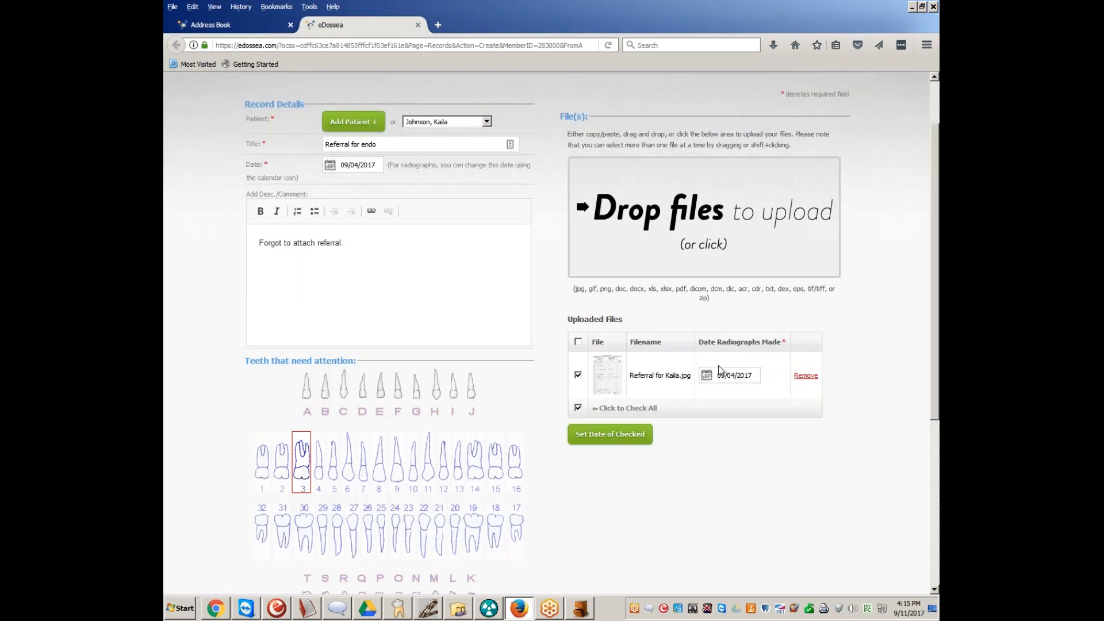
pyautogui.scroll(-3, 533, 525)
pyautogui.click(526, 520)
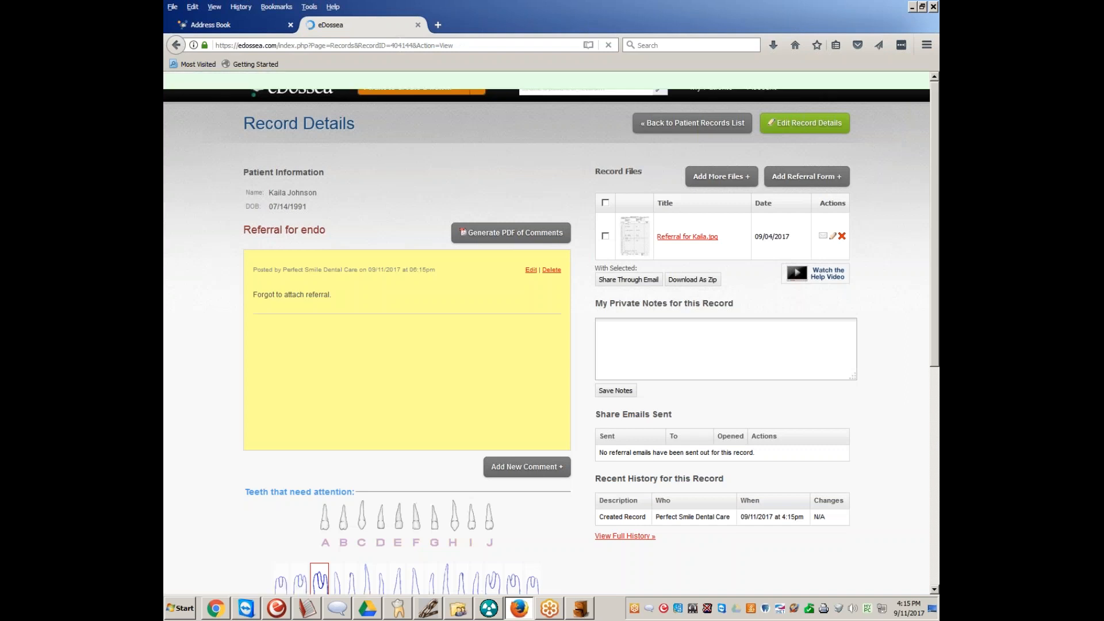
# Review the saved record, select its referral file and start sharing it through email
pyautogui.scroll(-4, 658, 483)
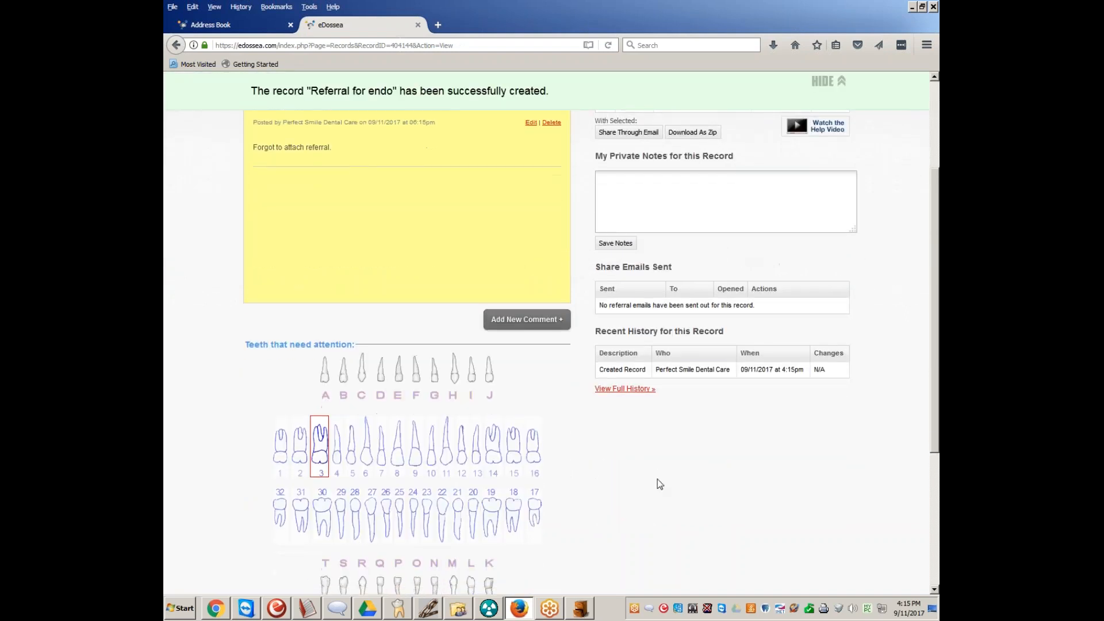
pyautogui.scroll(-2, 657, 479)
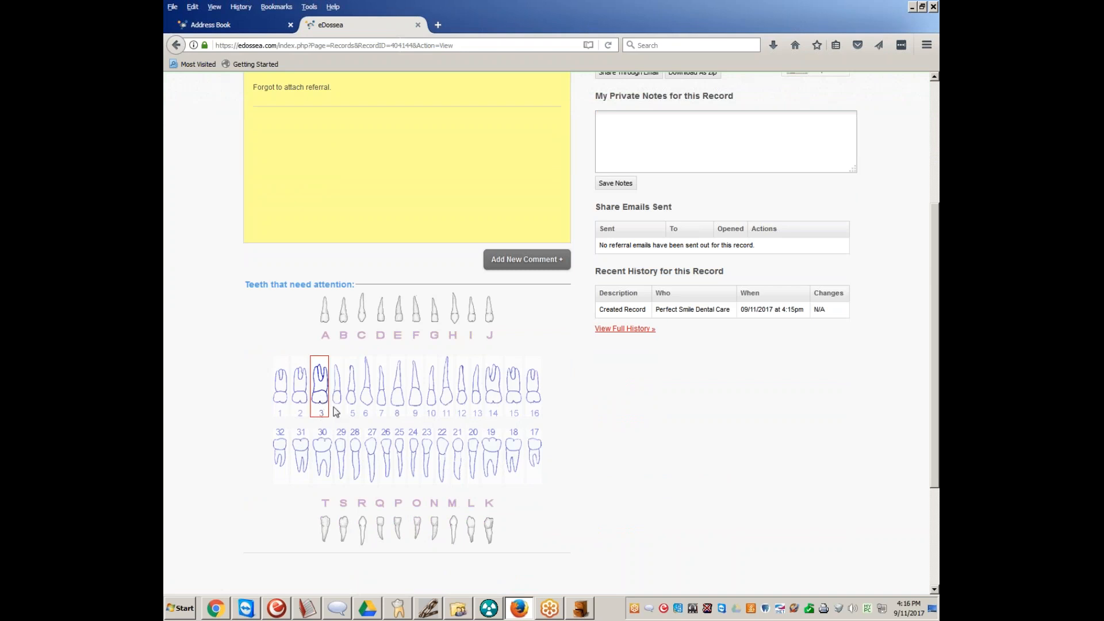
pyautogui.scroll(-1, 407, 398)
pyautogui.scroll(-2, 407, 398)
pyautogui.scroll(3, 407, 398)
pyautogui.scroll(5, 339, 332)
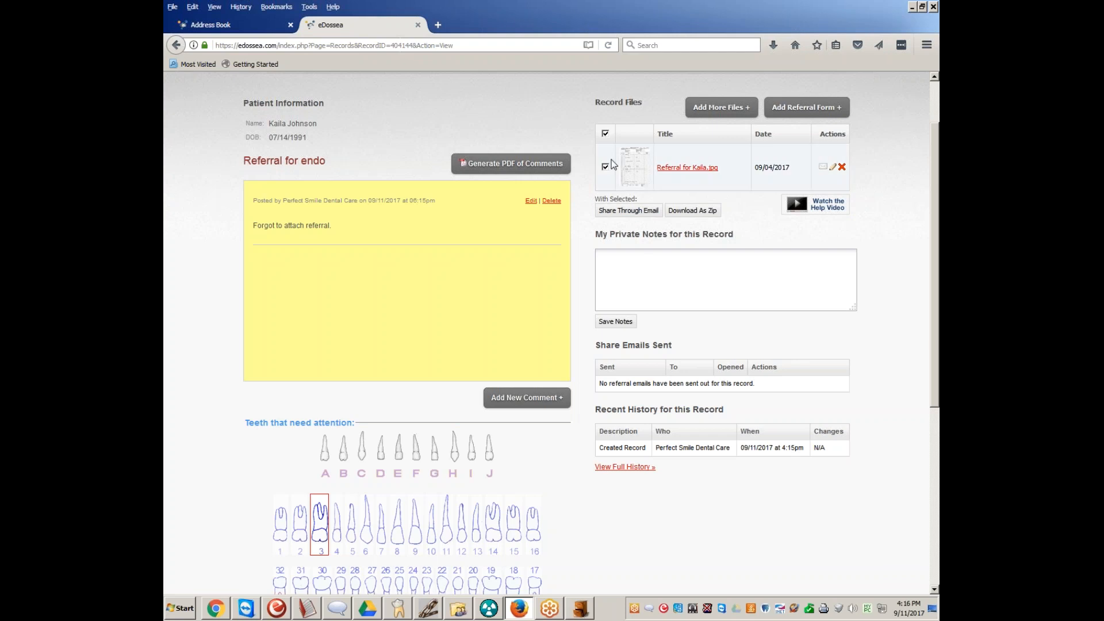
pyautogui.click(630, 214)
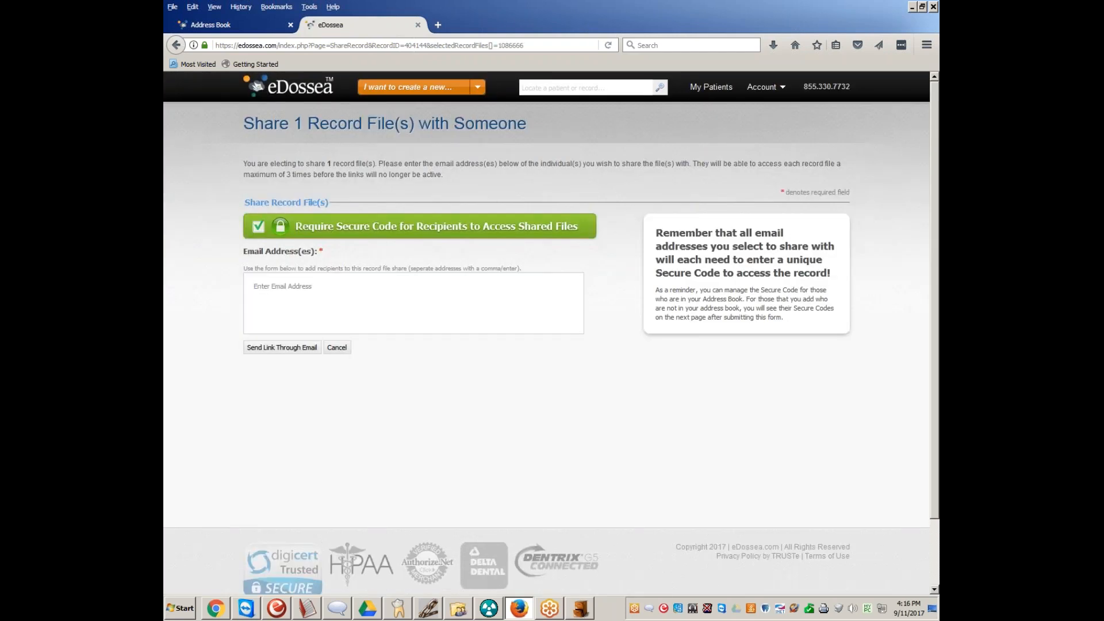
# Toggle the secure code requirement for recipients off and back on
pyautogui.click(260, 228)
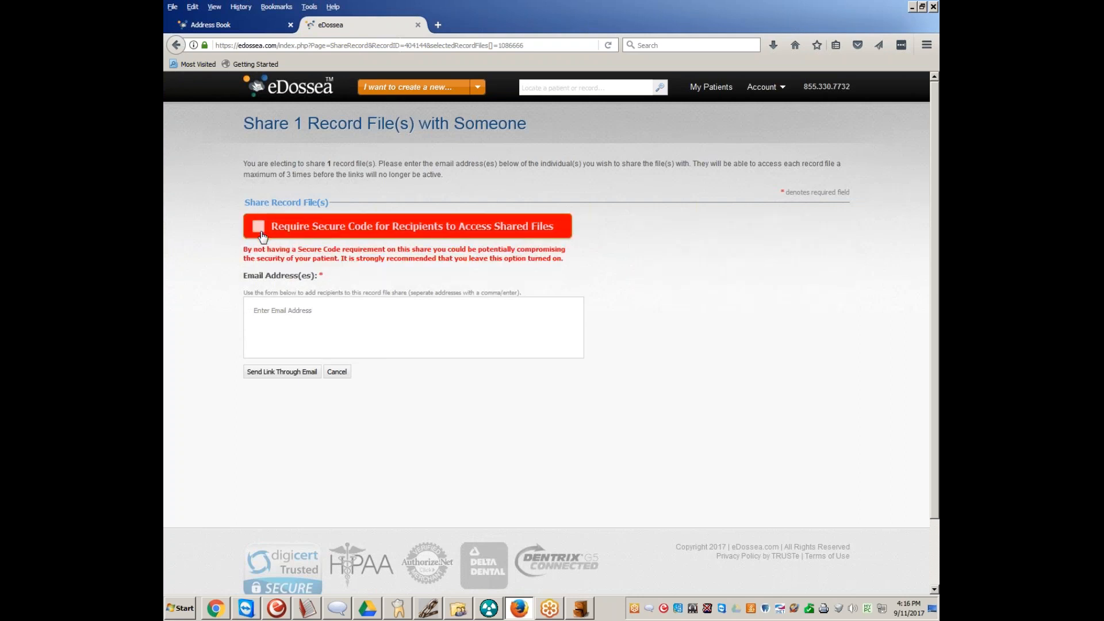
pyautogui.click(260, 229)
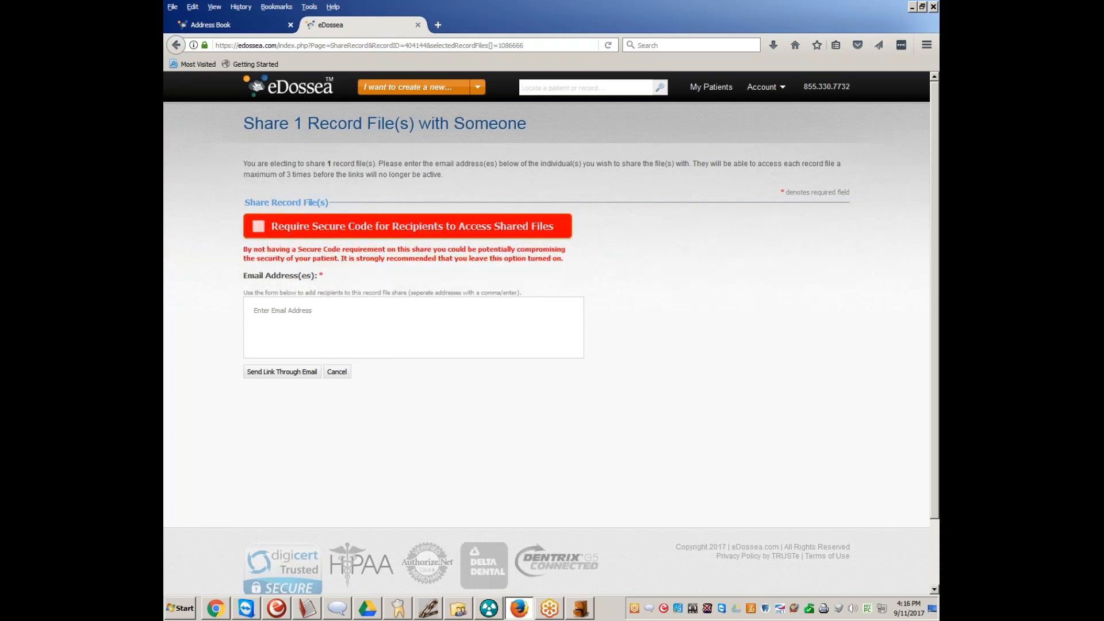
pyautogui.click(260, 228)
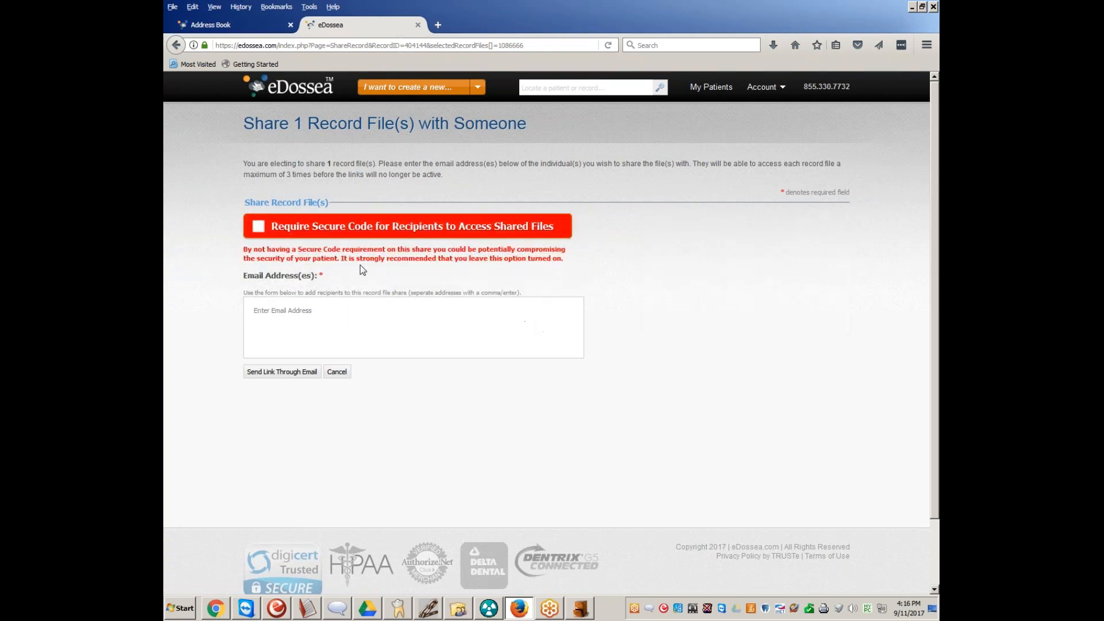
pyautogui.click(259, 227)
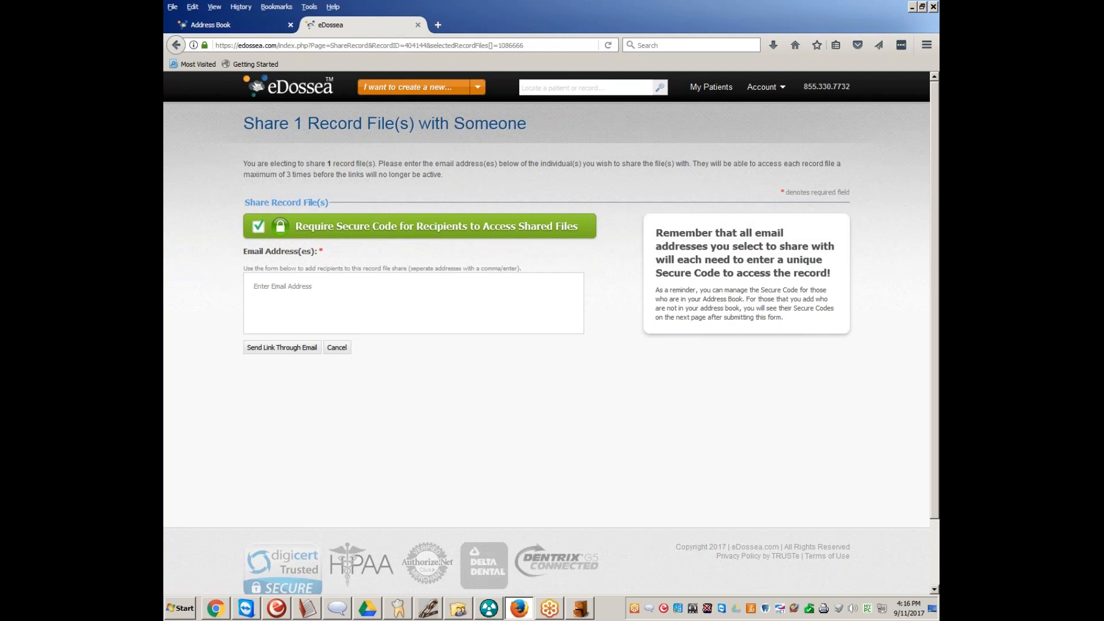
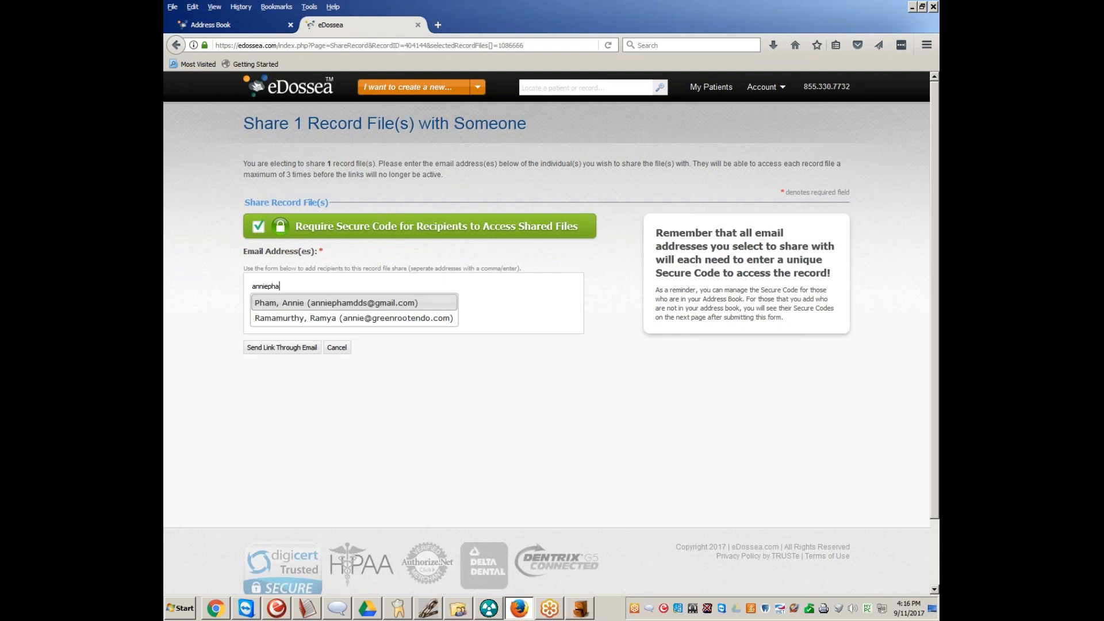
# Add the recipient's email address from the suggestions and share the referral file, accepting the assigned secure code
pyautogui.click(318, 303)
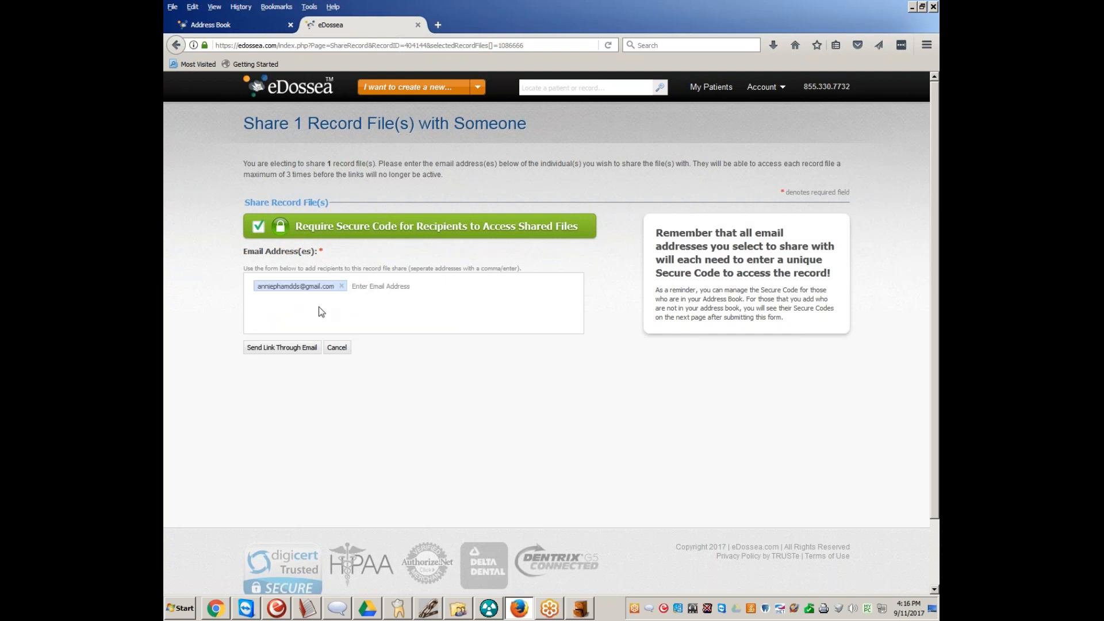
pyautogui.click(294, 348)
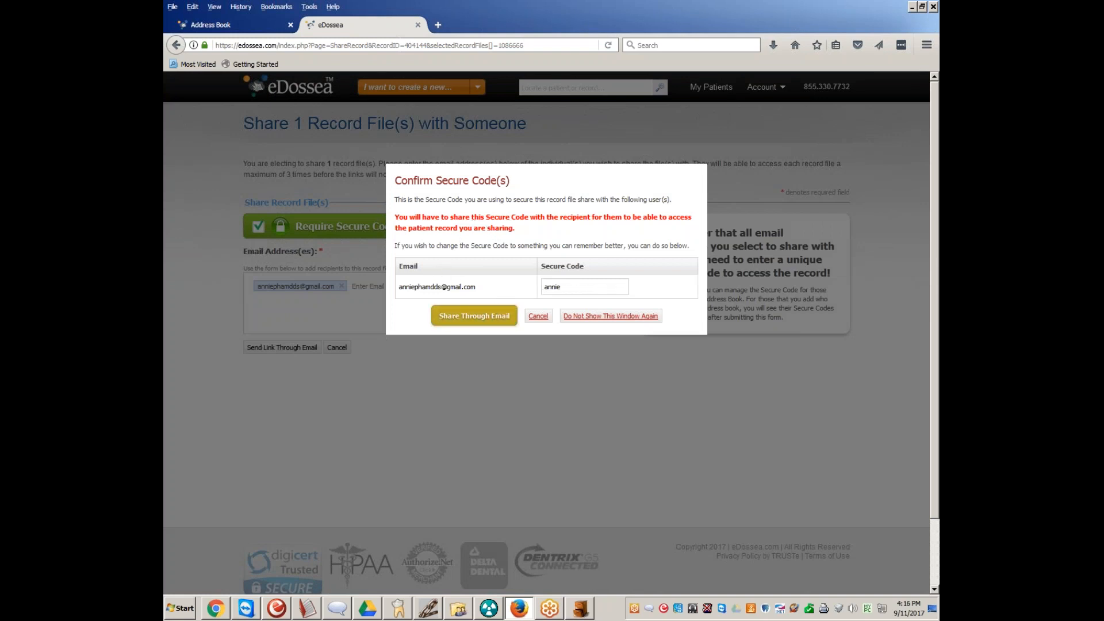
pyautogui.click(471, 316)
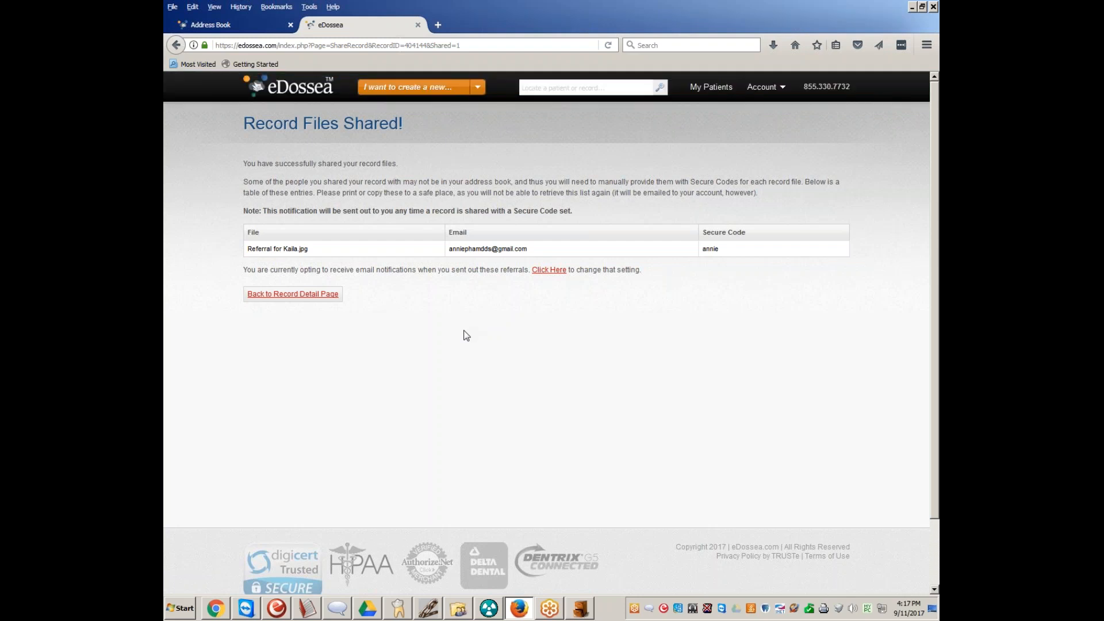
# Copy the patient's email address from the patient information in the Dentrix Family File and return to eDossea
pyautogui.click(458, 608)
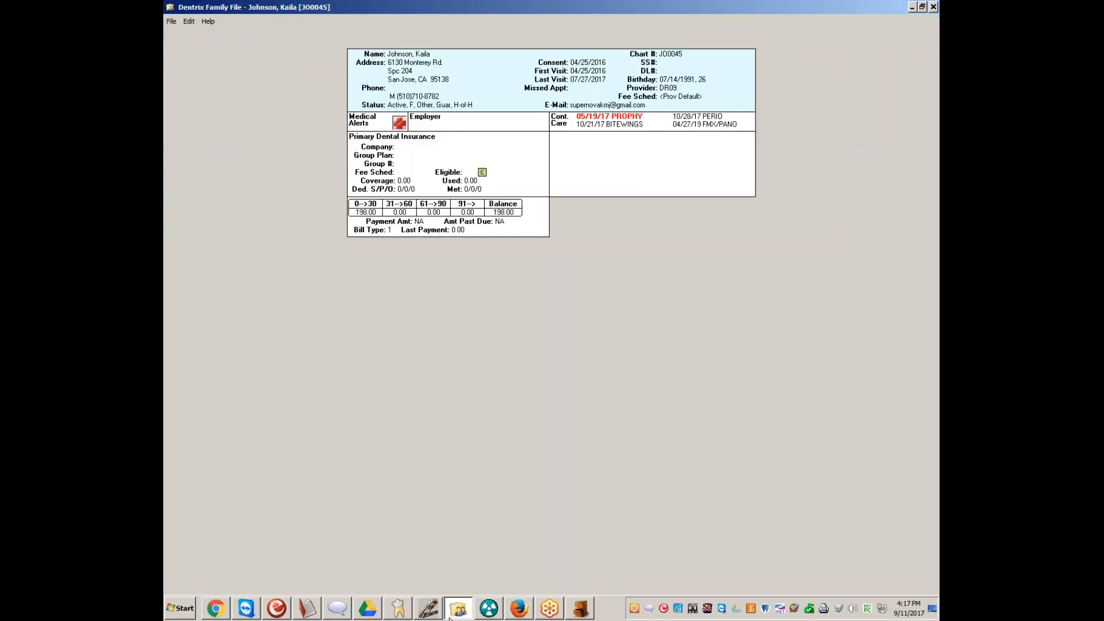
pyautogui.doubleClick(500, 94)
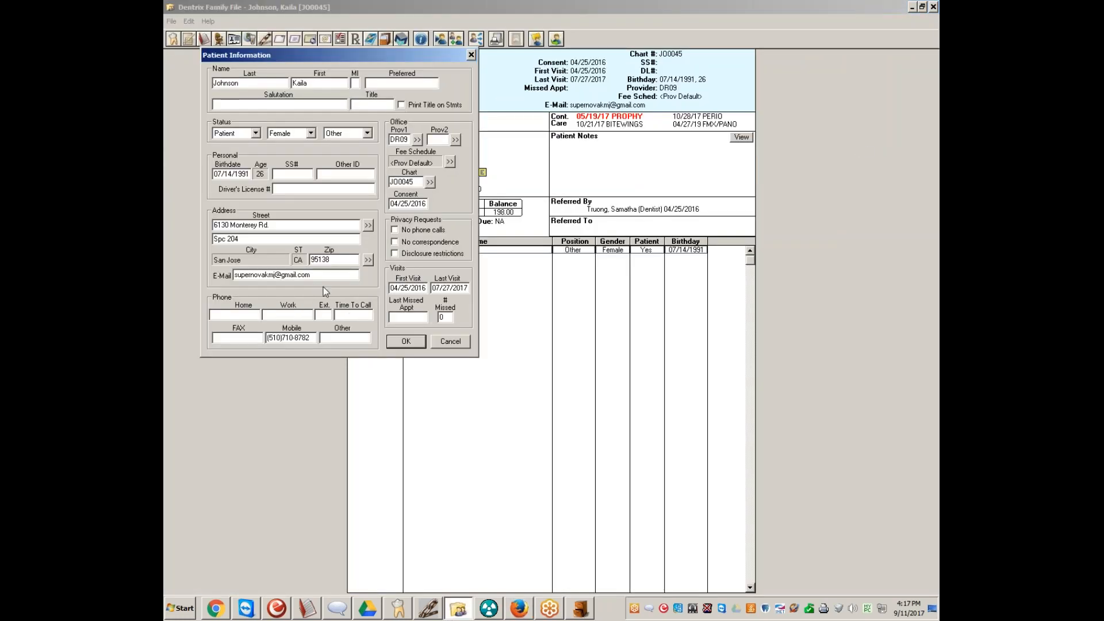
pyautogui.rightClick(253, 276)
pyautogui.click(299, 311)
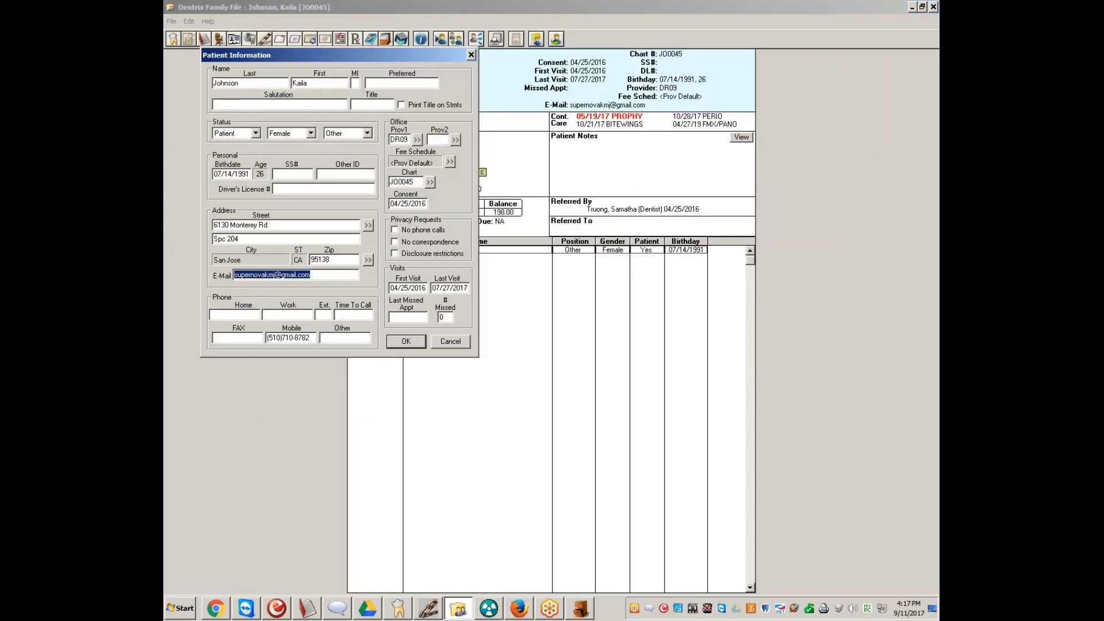
pyautogui.click(424, 343)
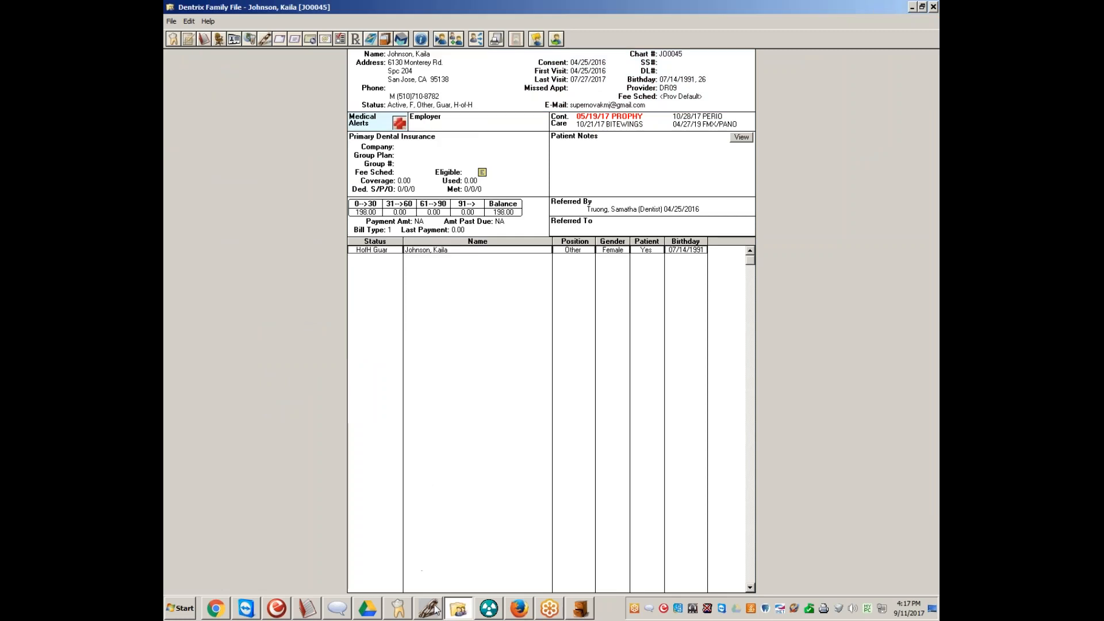
pyautogui.click(520, 611)
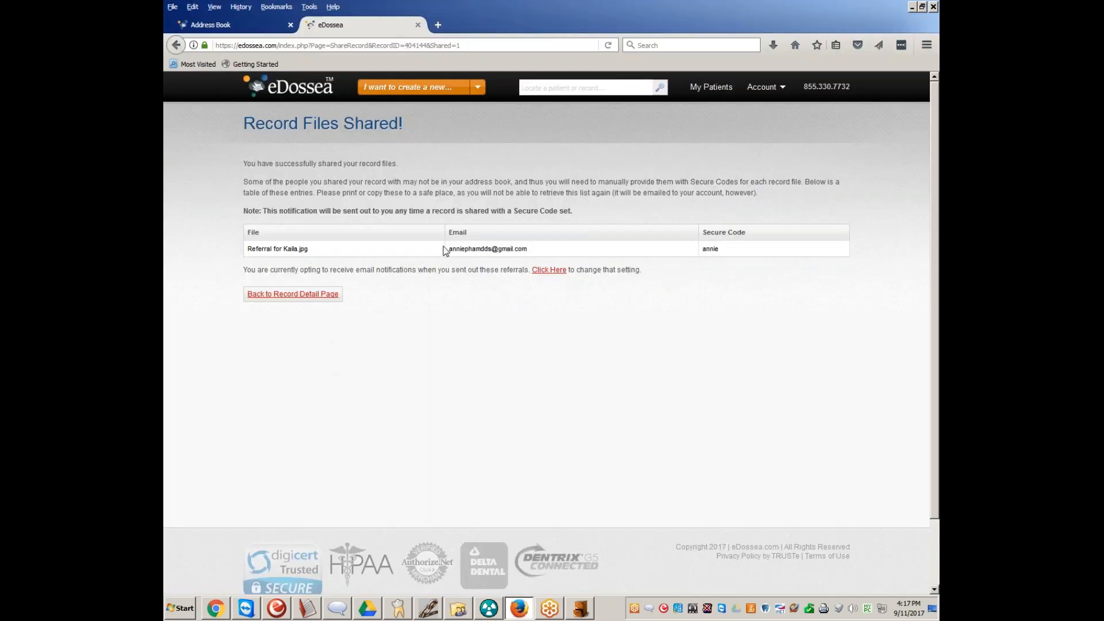
# Return to the sharing form for the referral file and paste the patient's copied email address as the recipient
pyautogui.click(176, 46)
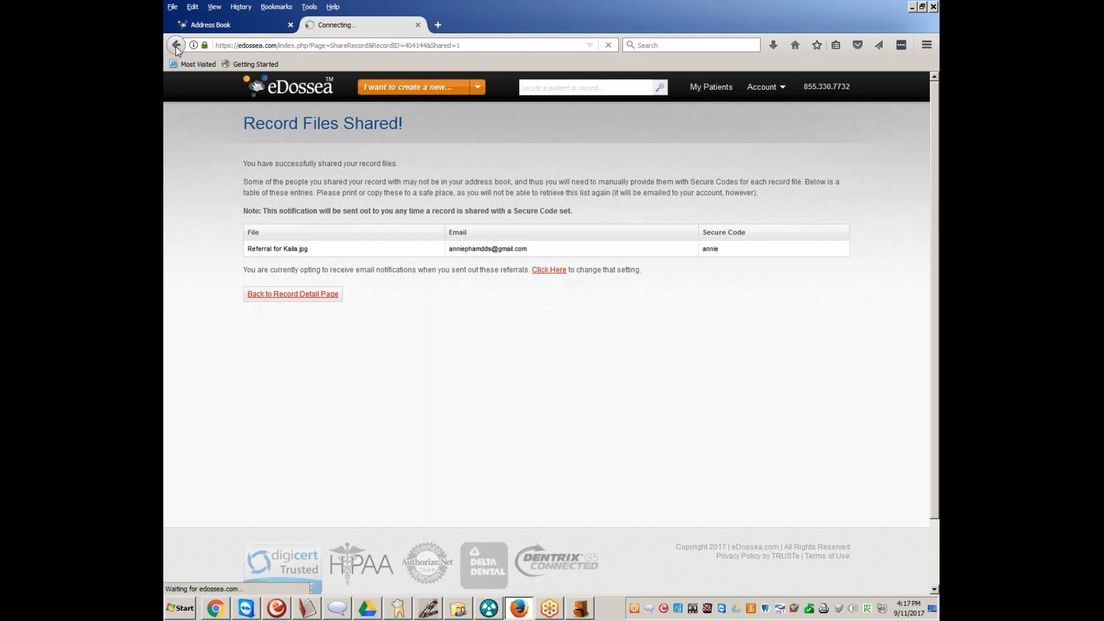
pyautogui.rightClick(339, 294)
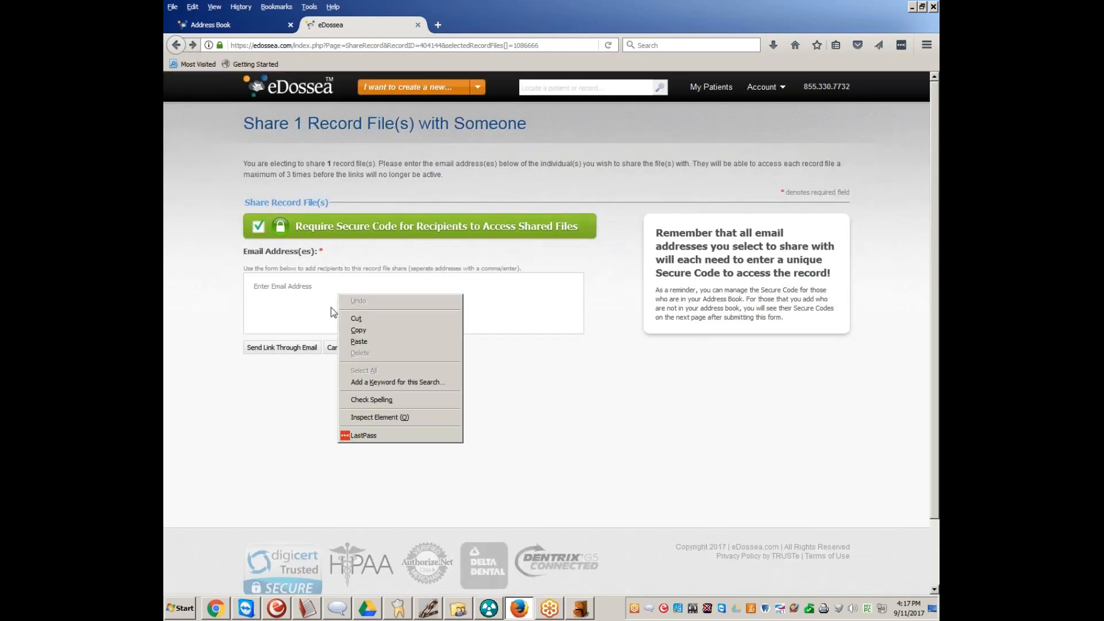
pyautogui.click(359, 341)
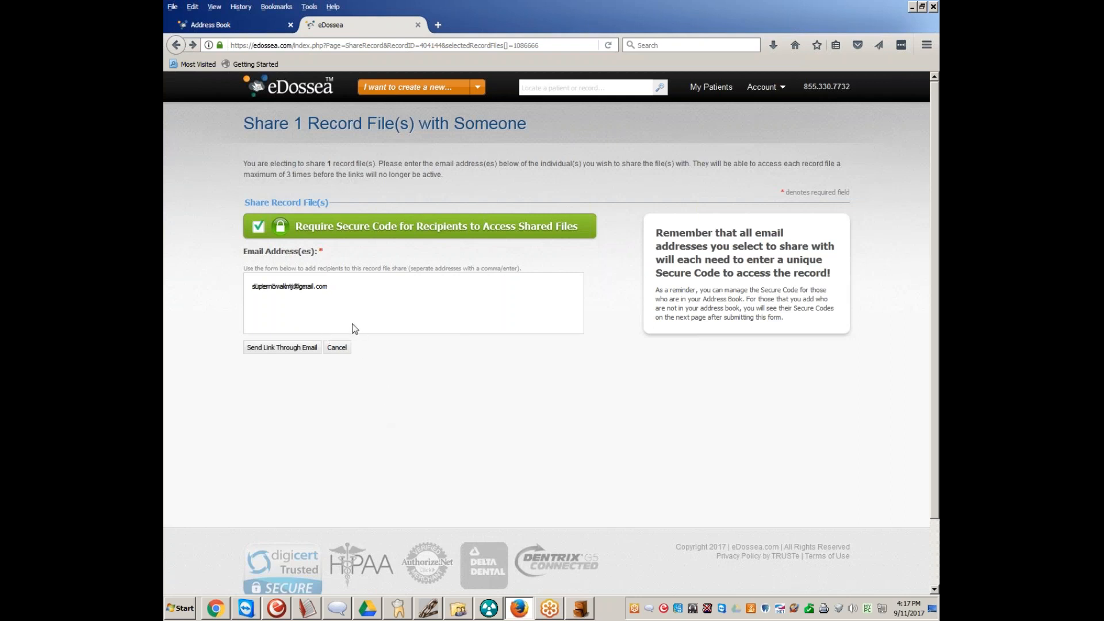
pyautogui.moveTo(329, 286); pyautogui.dragTo(234, 286)
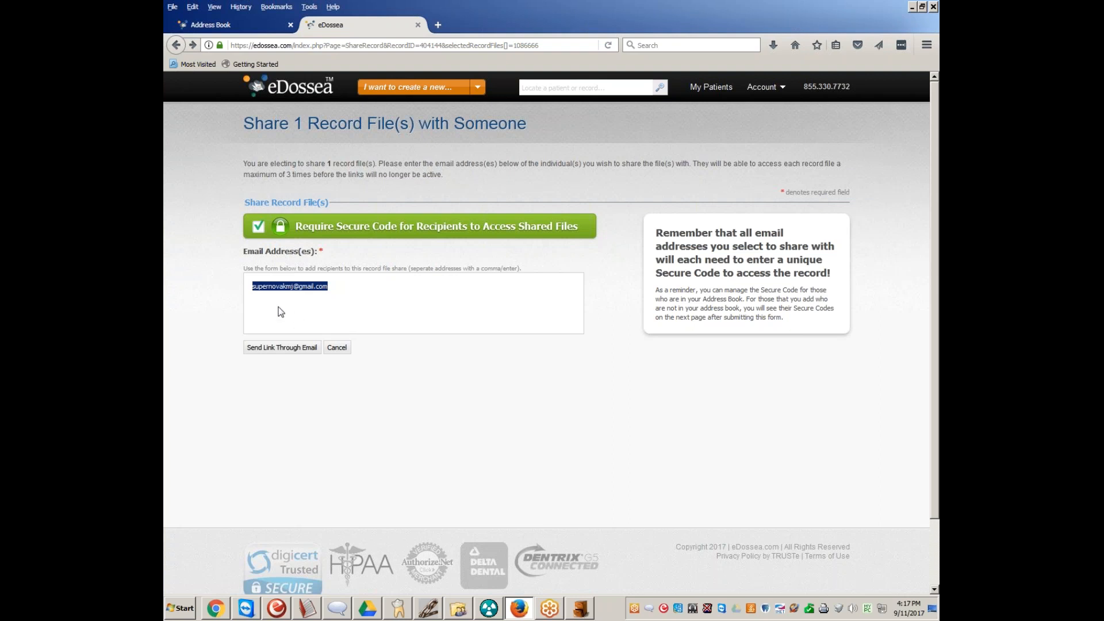
# Cancel the secure code confirmation, turn off the secure code requirement and send the referral link to the patient through email
pyautogui.click(291, 355)
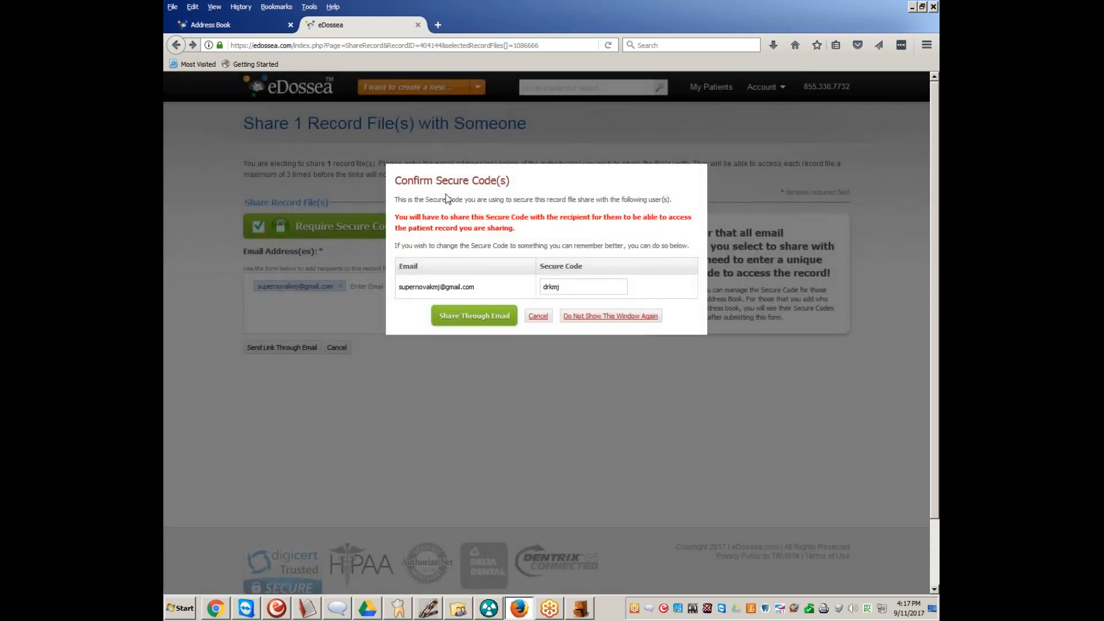
pyautogui.click(545, 322)
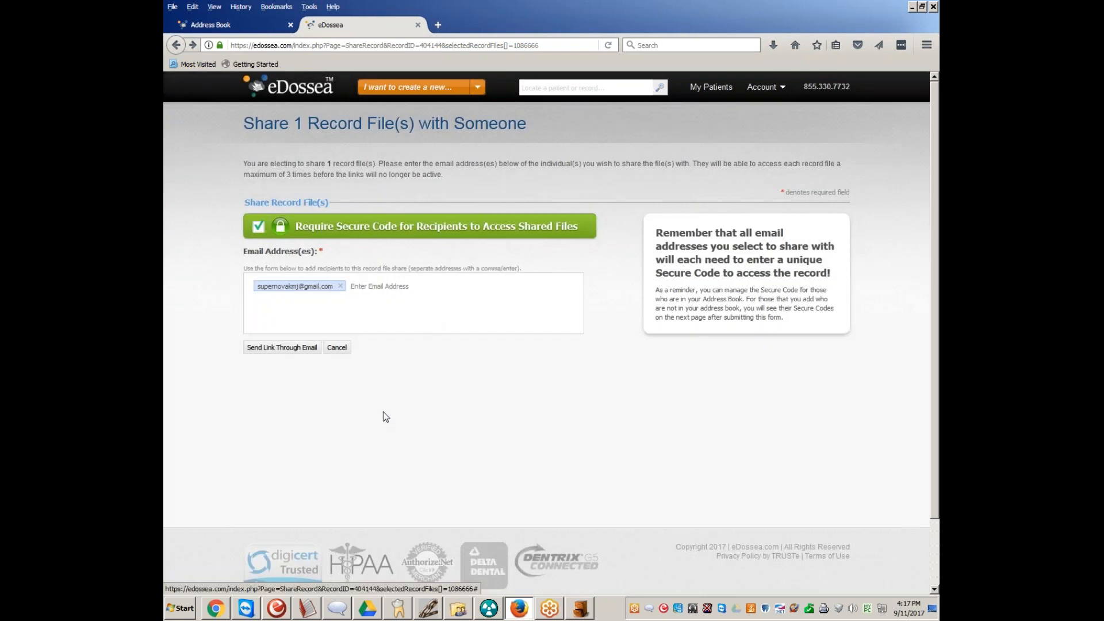
pyautogui.click(258, 226)
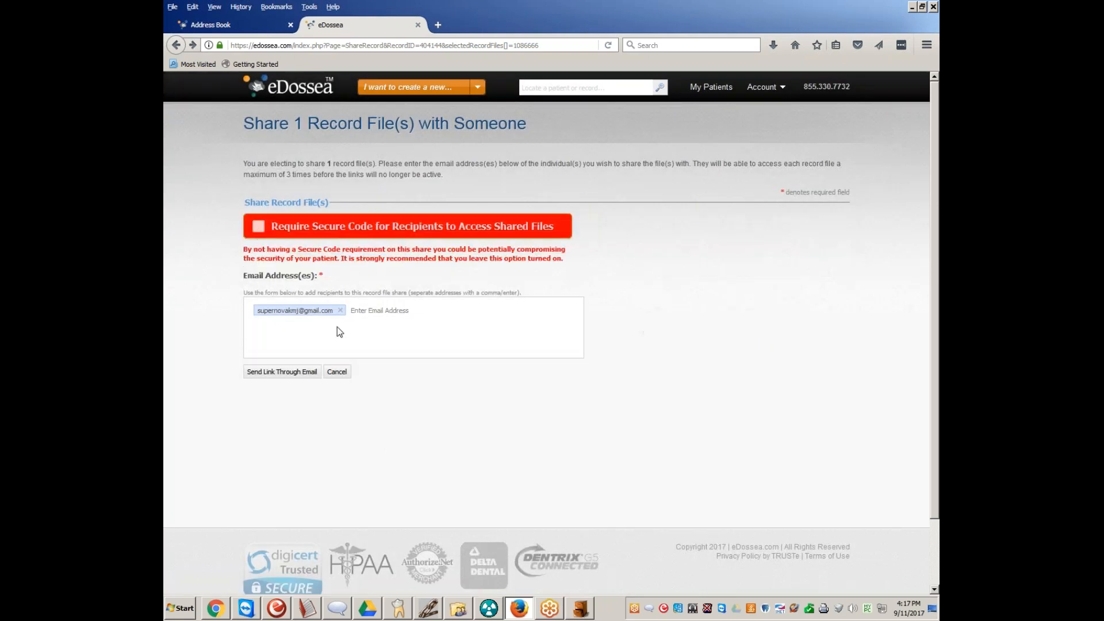
pyautogui.click(300, 372)
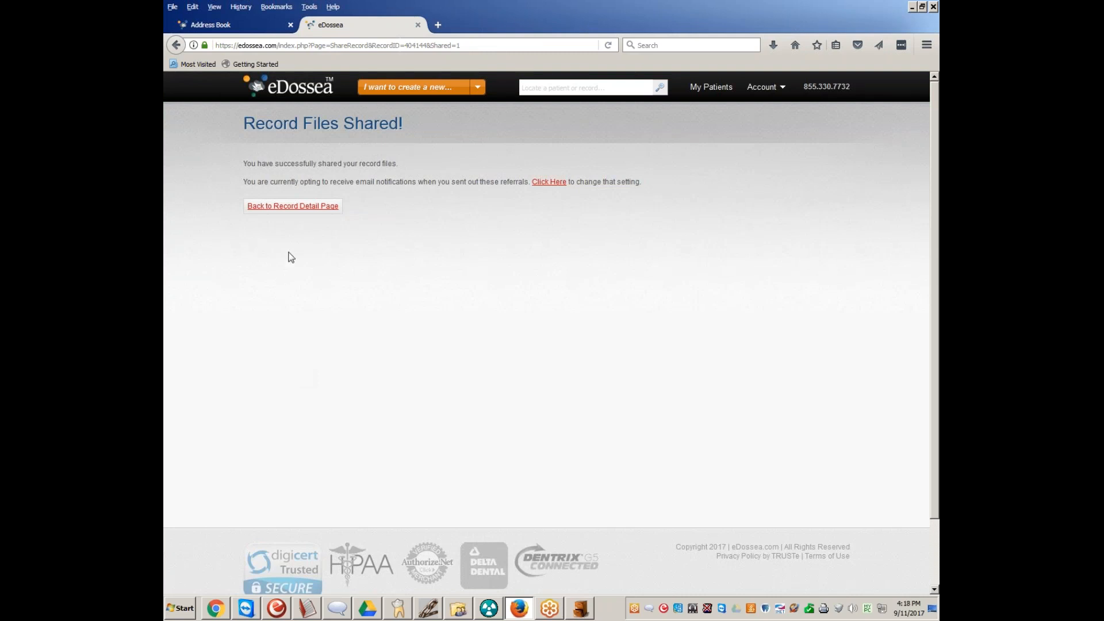
# Leave the sharing confirmation and look through the My Patients list
pyautogui.click(299, 207)
pyautogui.click(711, 87)
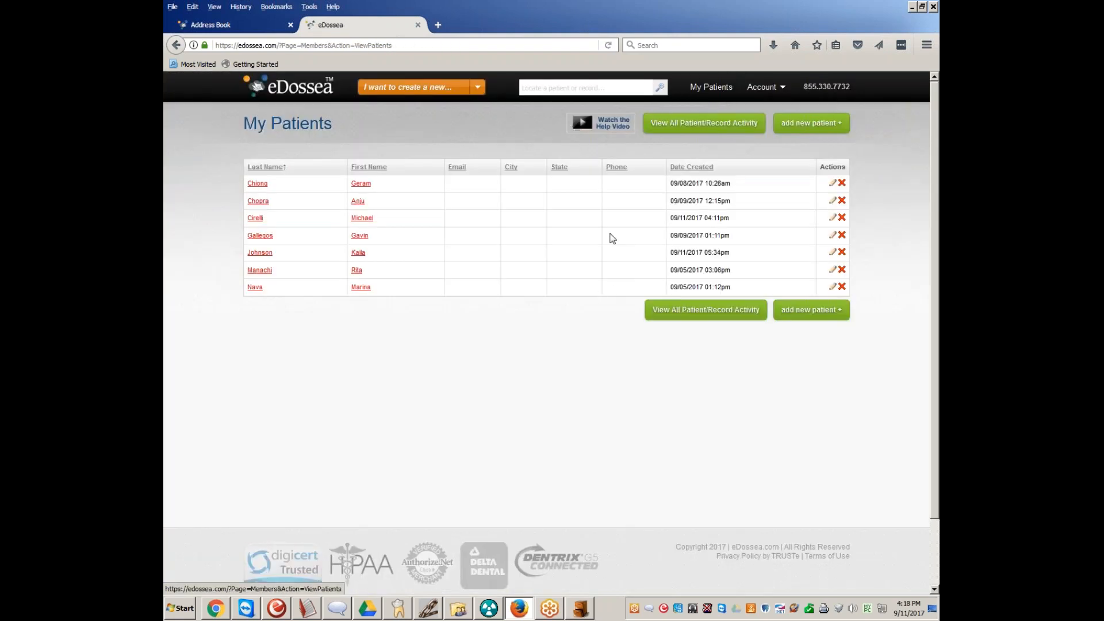
pyautogui.scroll(-2, 574, 296)
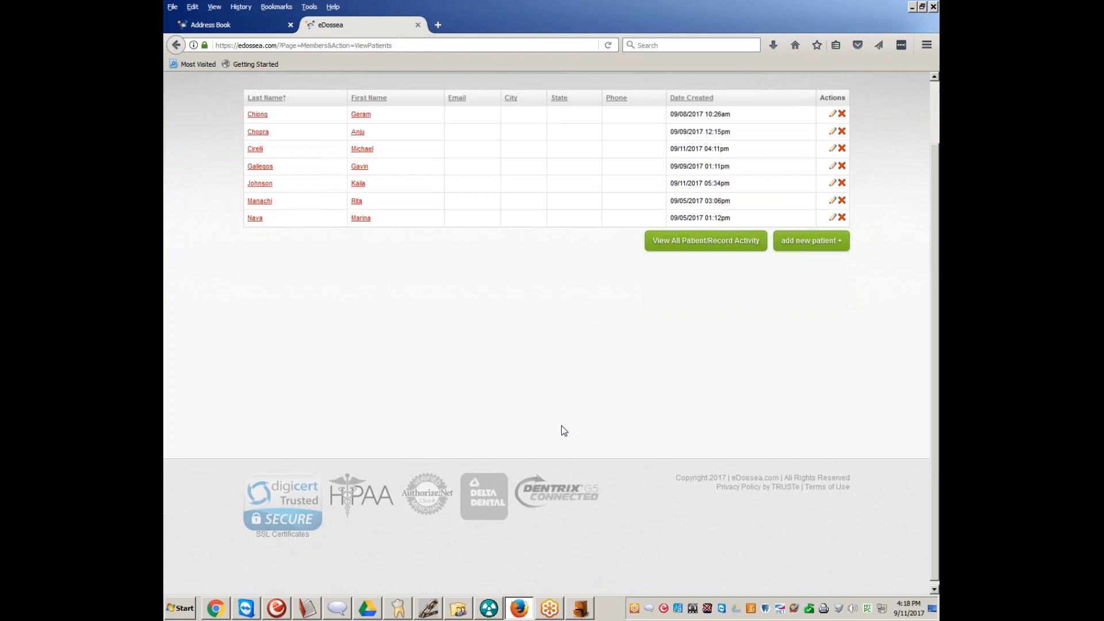
pyautogui.scroll(2, 562, 427)
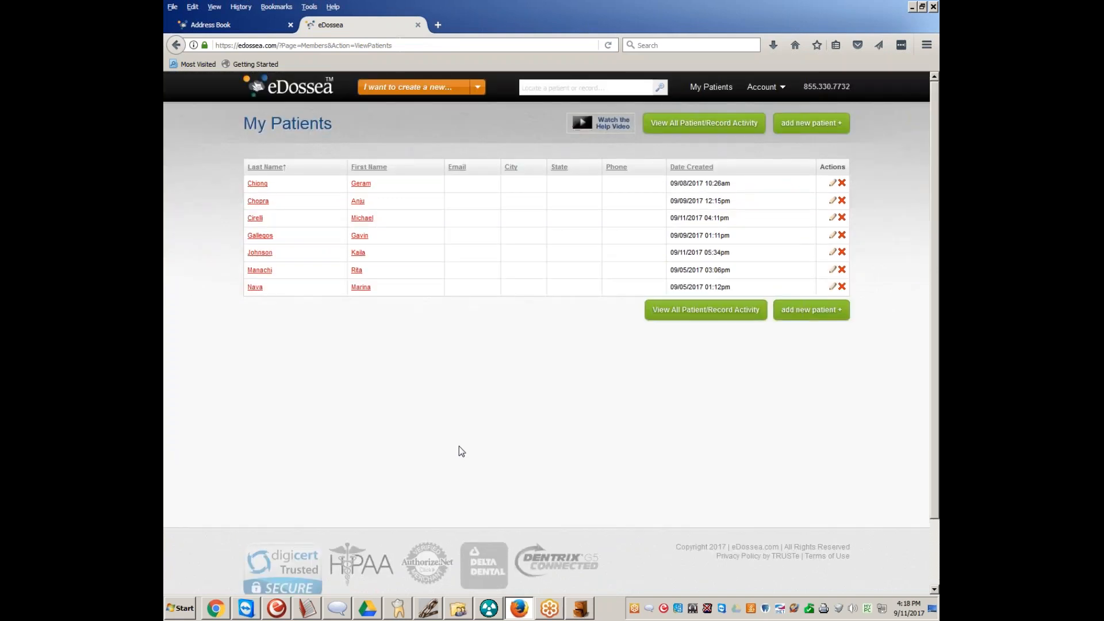
pyautogui.scroll(-2, 506, 485)
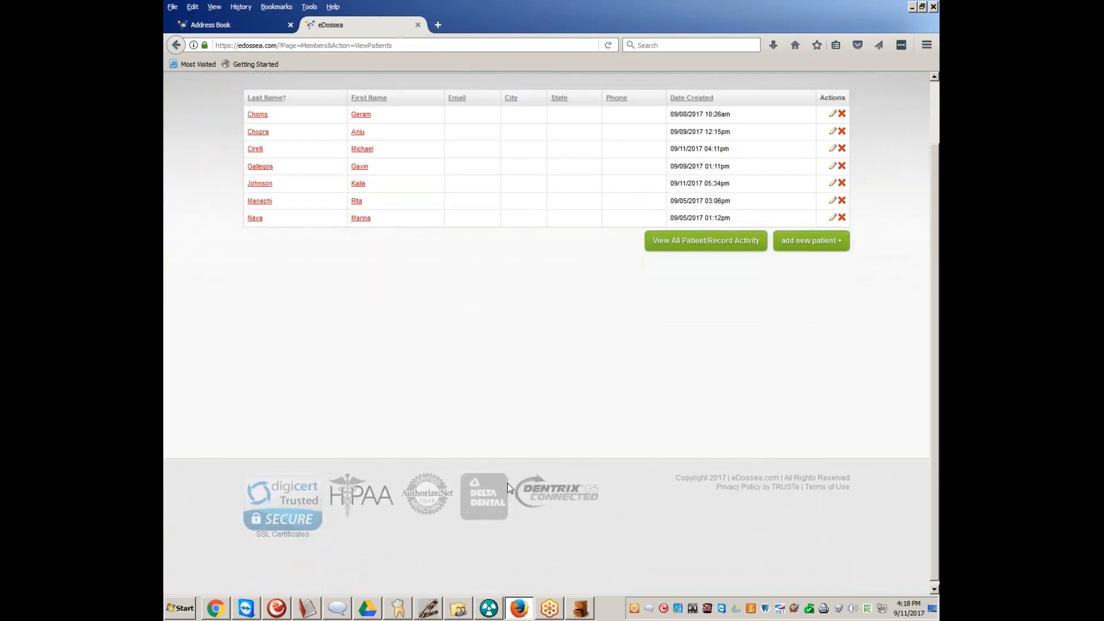
pyautogui.scroll(2, 492, 378)
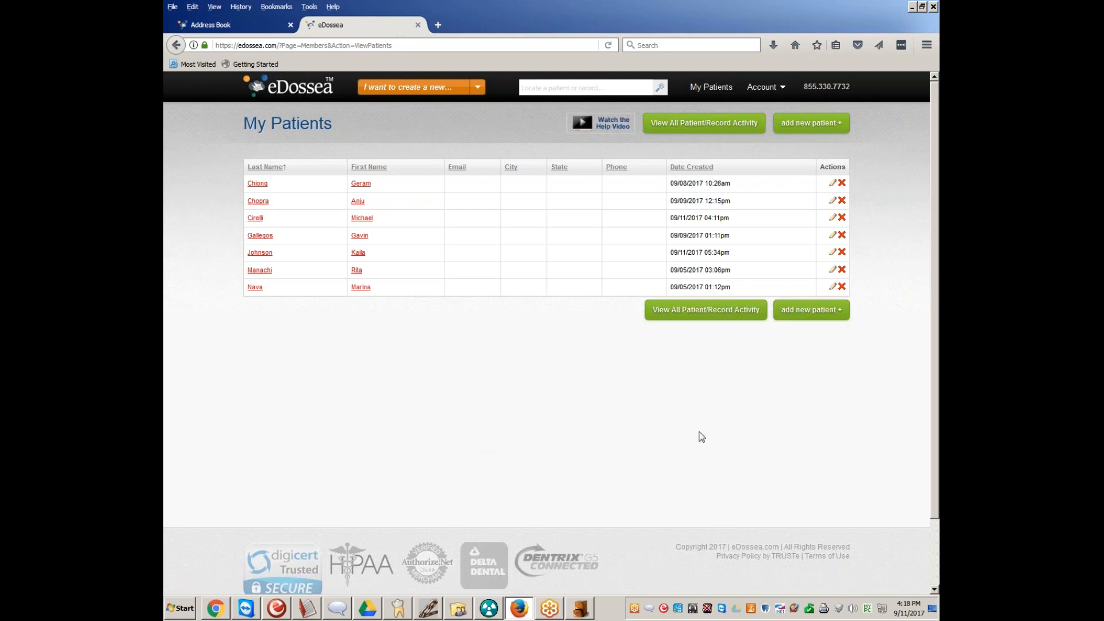
# Minimize the open browser and Dentrix windows and show the desktop
pyautogui.click(922, 6)
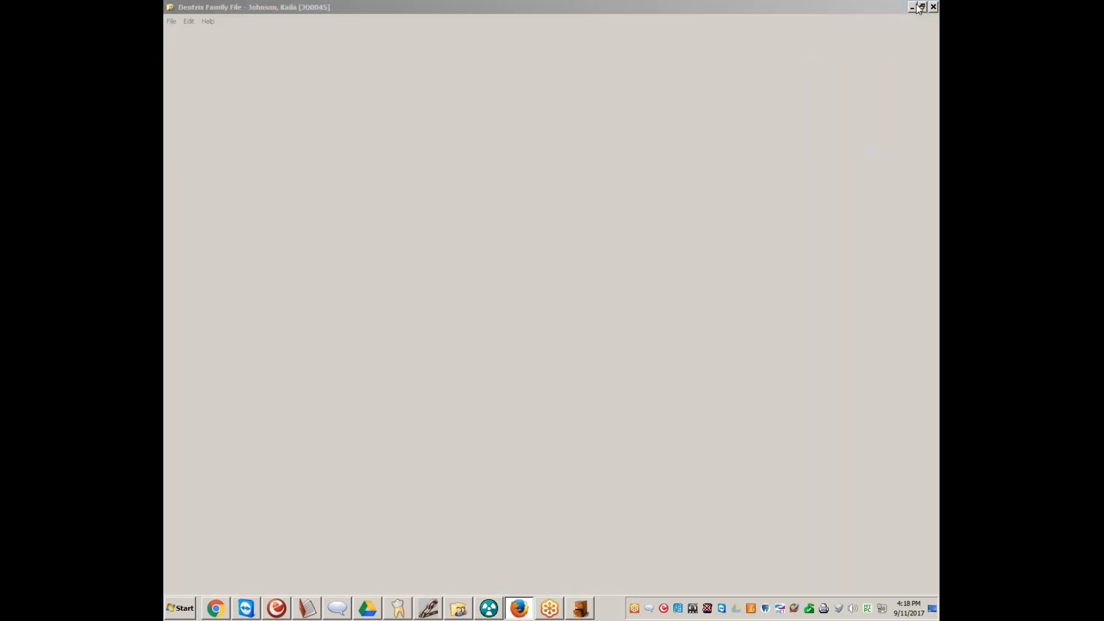
pyautogui.click(914, 8)
pyautogui.click(914, 7)
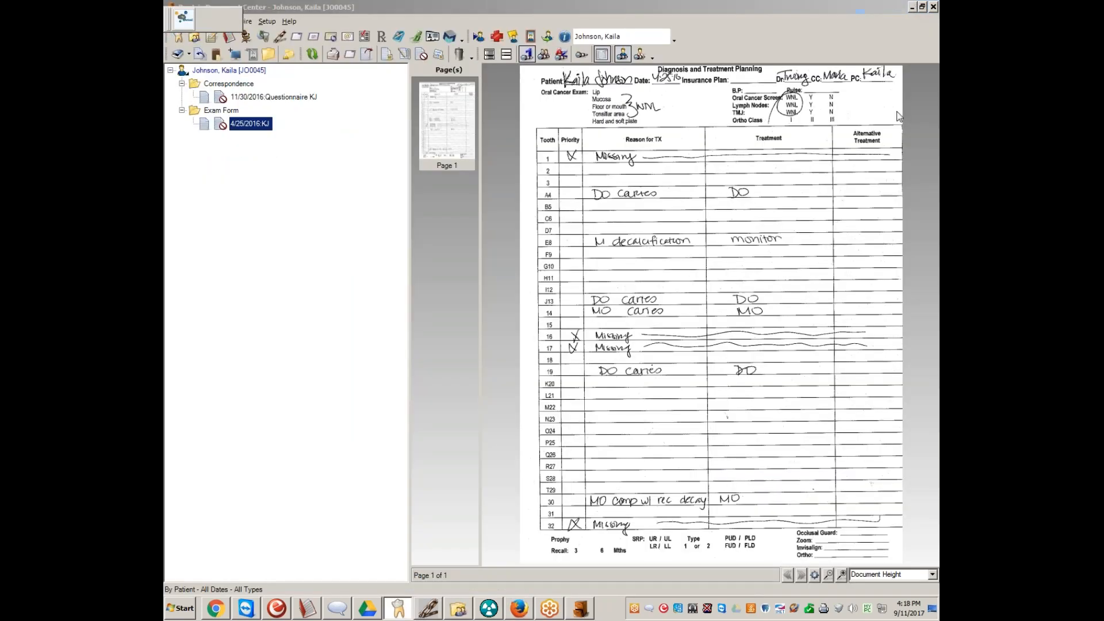
pyautogui.click(933, 608)
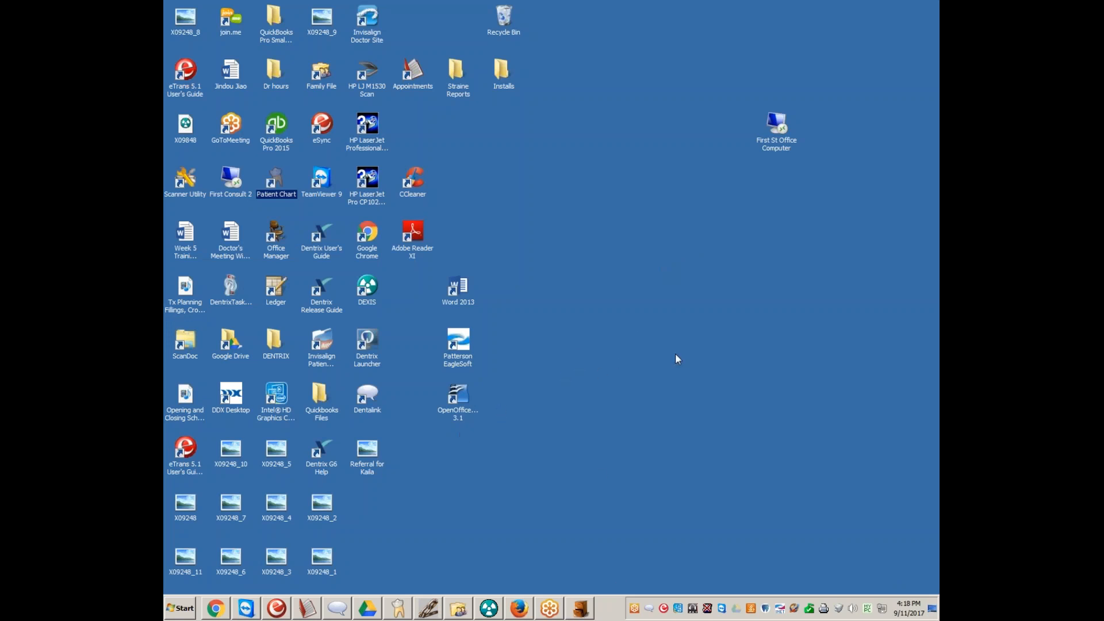
pyautogui.click(923, 352)
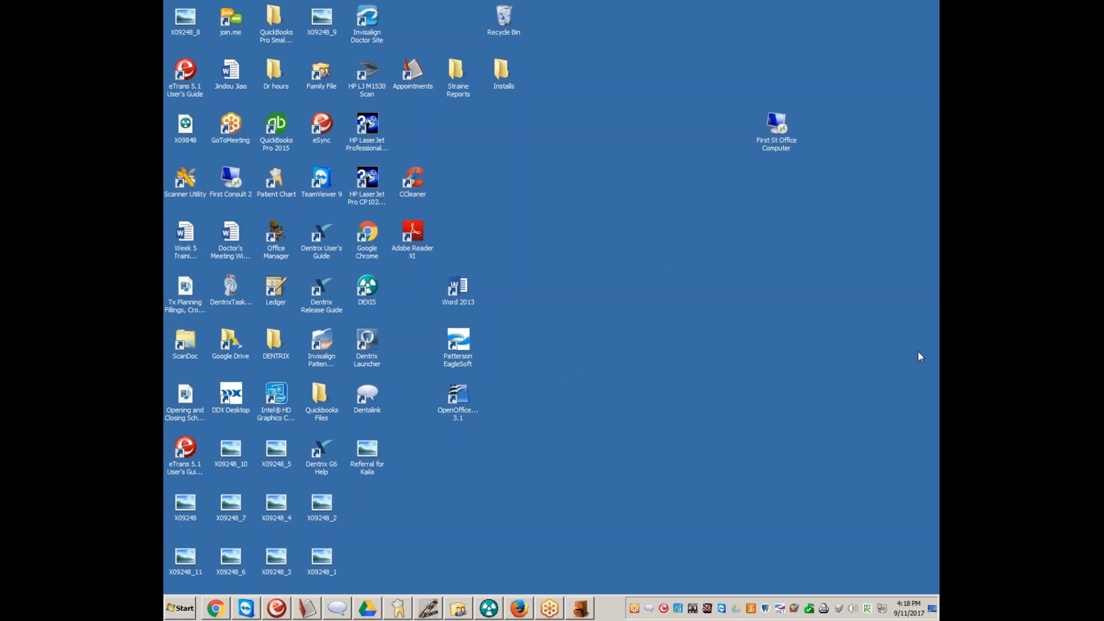